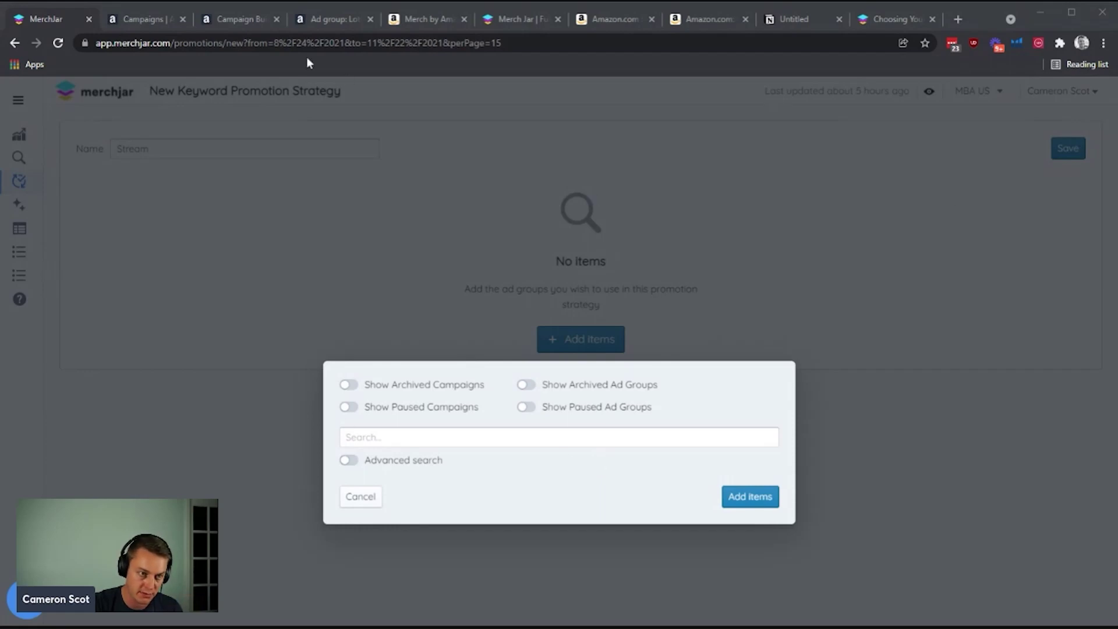
- Switch to the Amazon Ads campaigns page, search the campaigns for B07H1C5CKF and widen the campaign name column
left_click(156, 21)
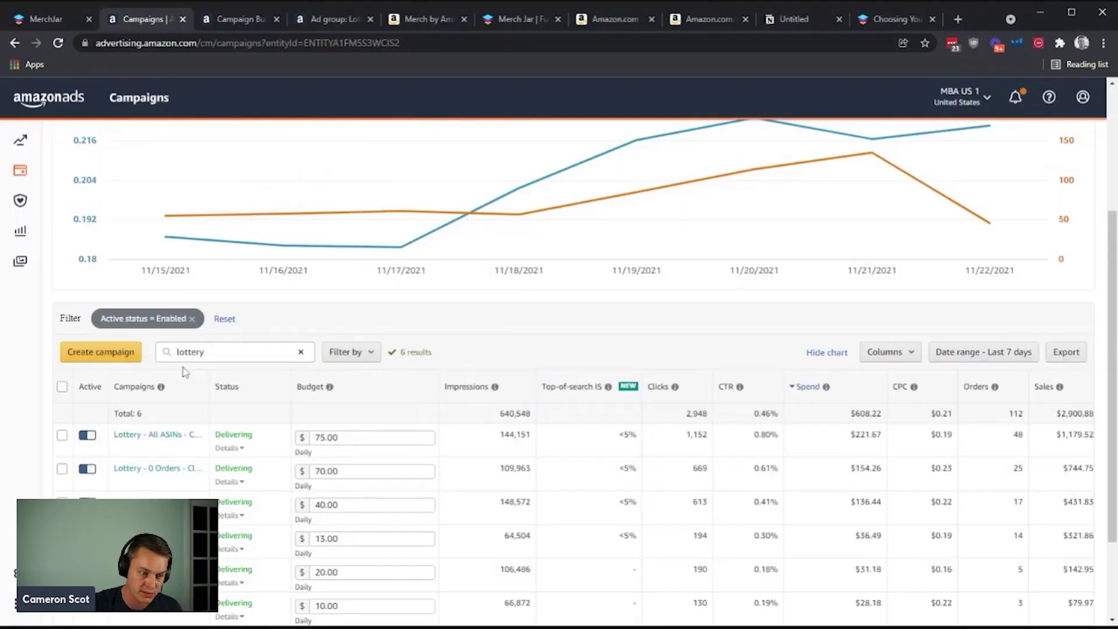
scroll(250, 339, "up", 2)
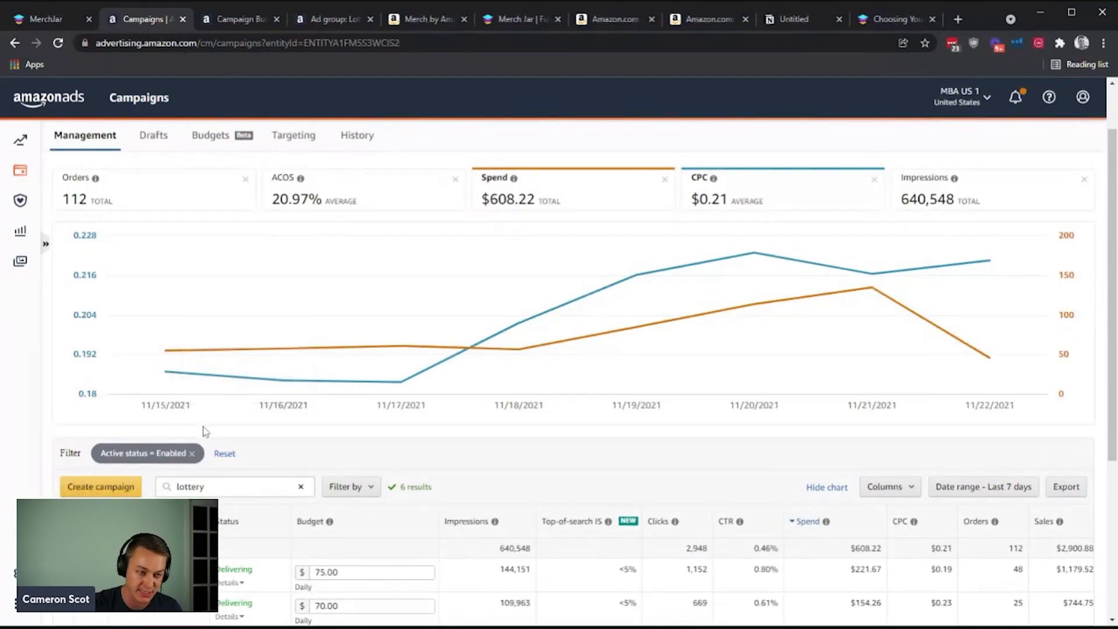
mouse_move(233, 373)
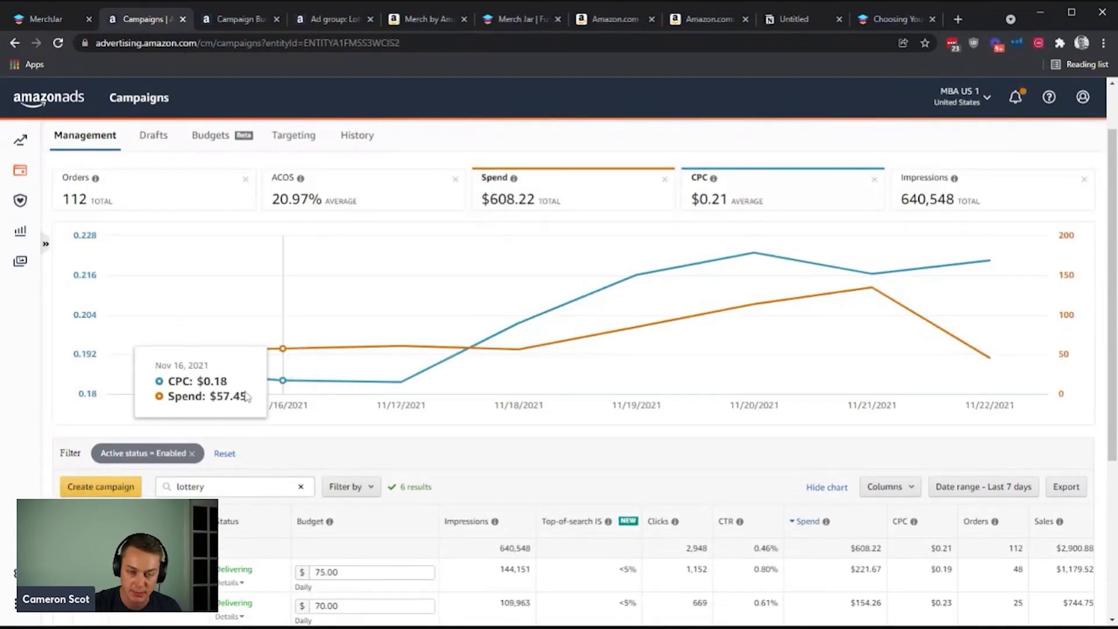
scroll(231, 363, "down", 2)
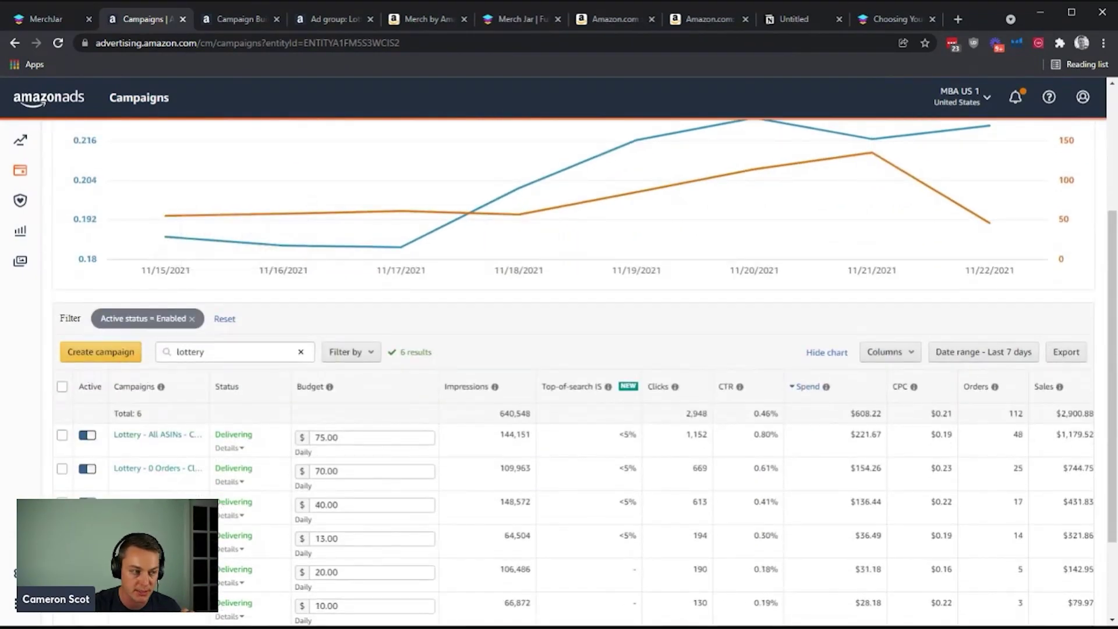
left_click_drag(224, 353, 66, 332)
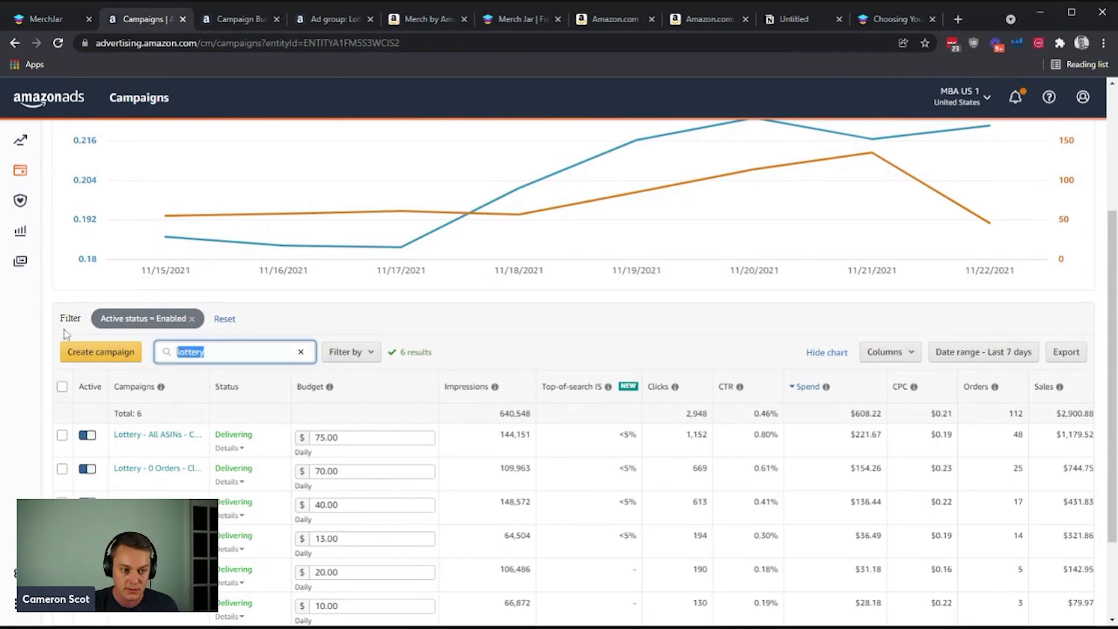
type("B07H1C5CKF")
key("Return")
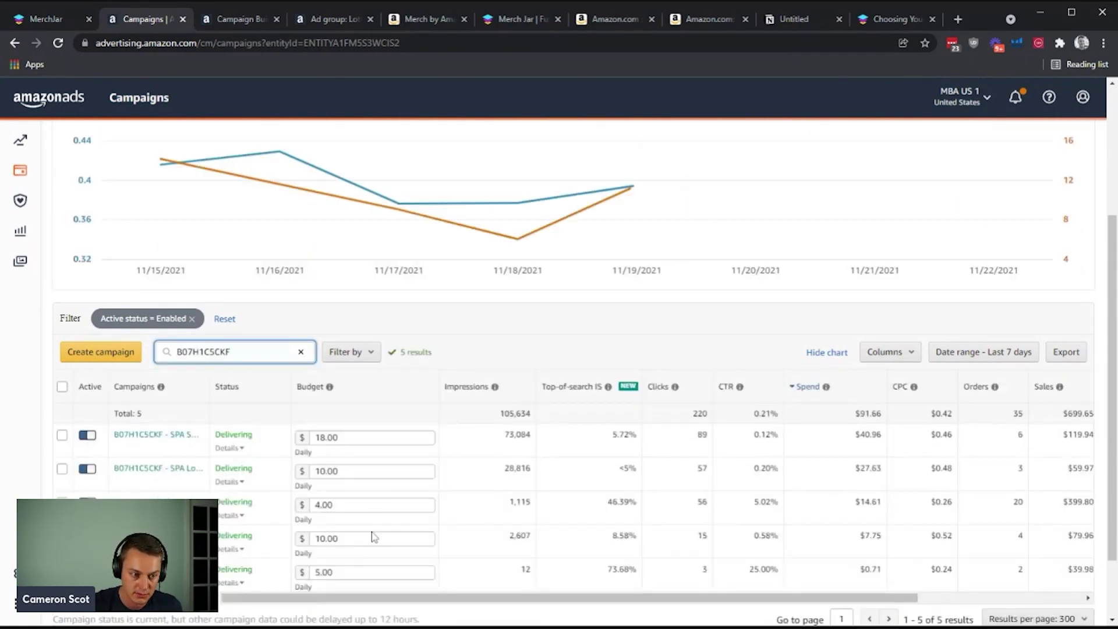
left_click_drag(208, 377, 350, 386)
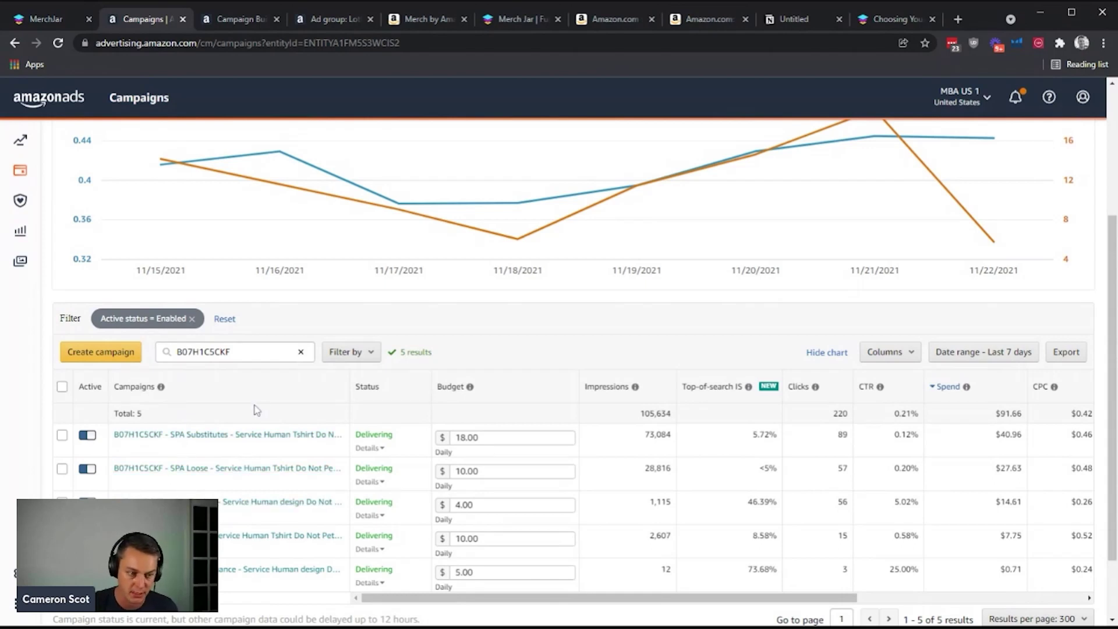
- Open the SPM Testing and SPM Performance campaigns of B07H1C5CKF in separate browser tabs
double_click(222, 352)
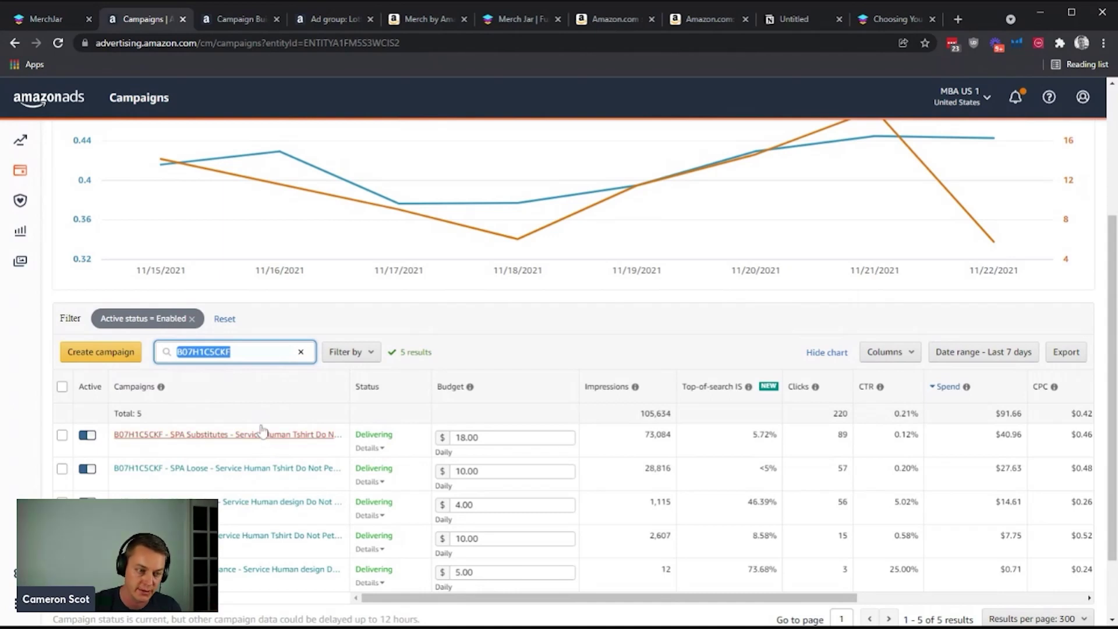
scroll(367, 375, "down", 2)
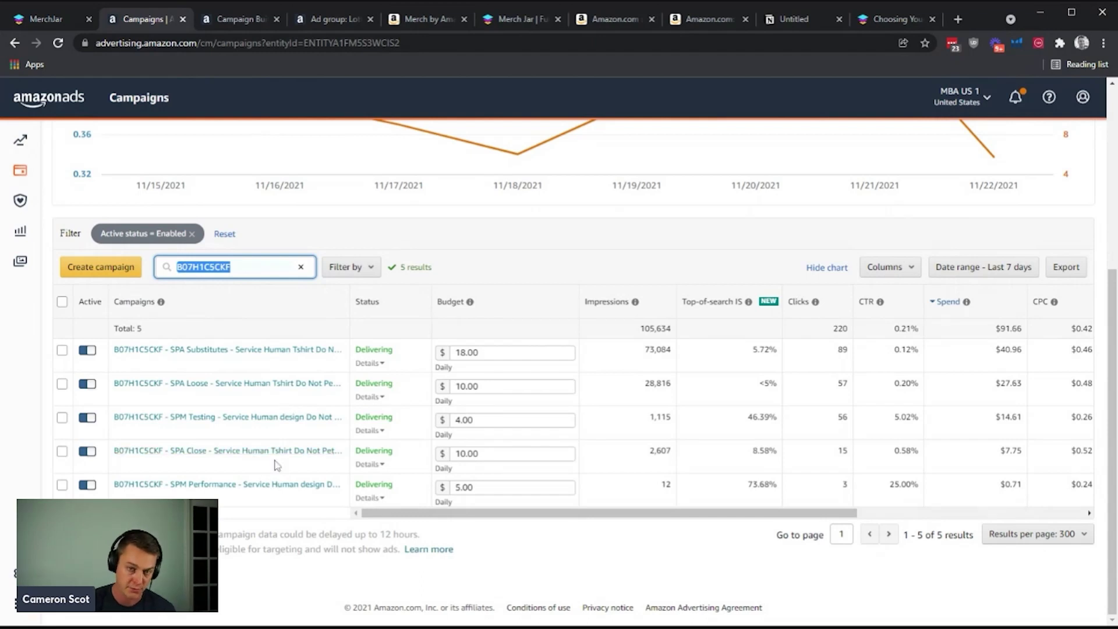
mouse_move(353, 418)
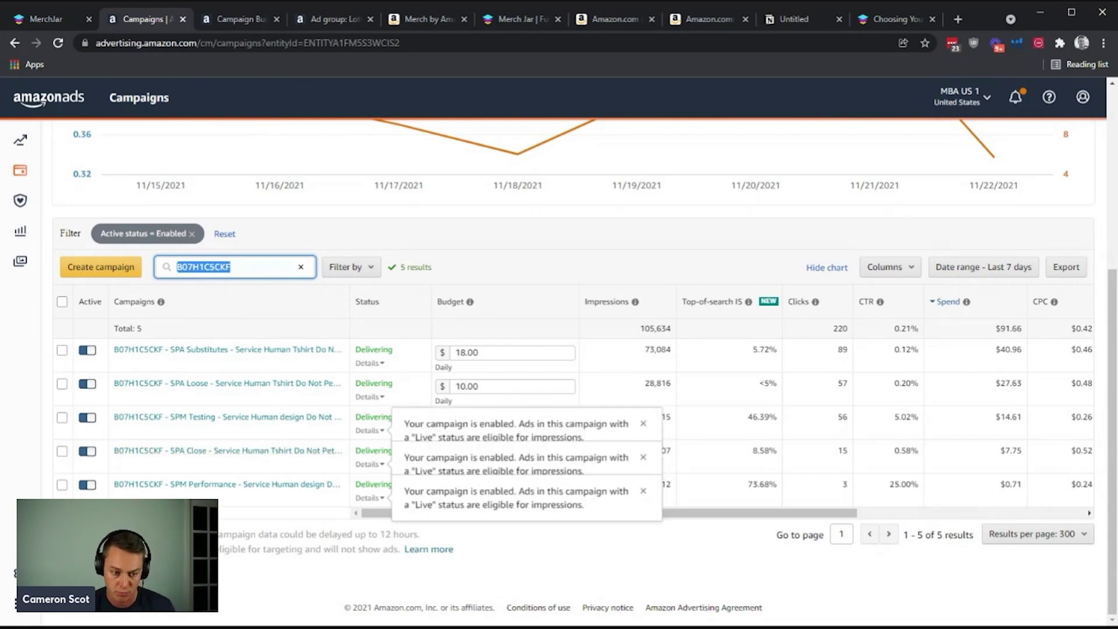
left_click(16, 496)
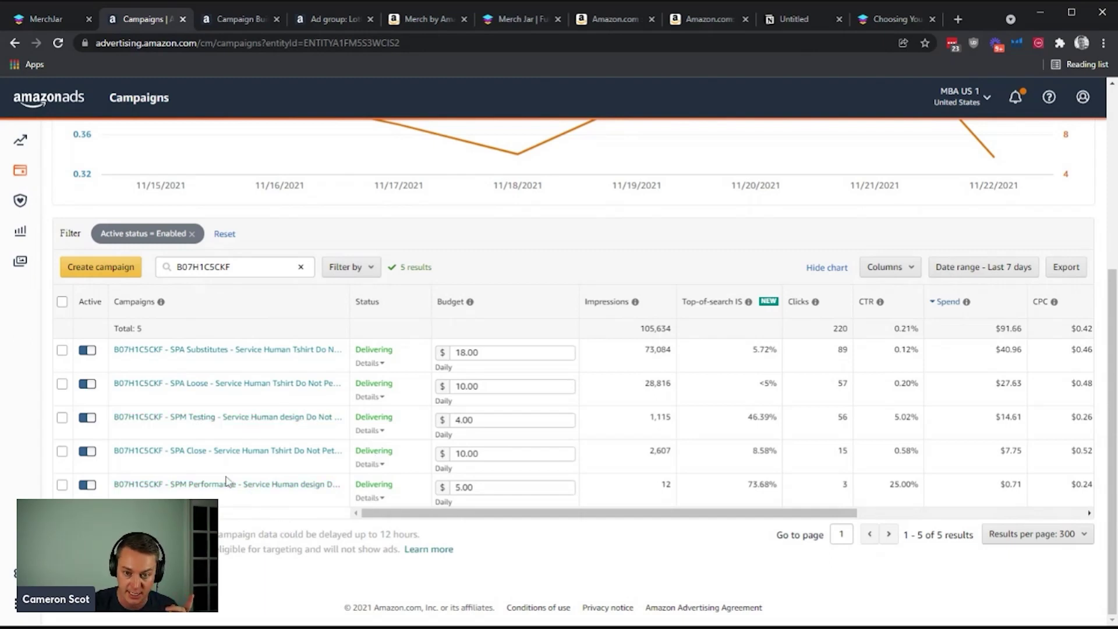
scroll(644, 484, "right", 5)
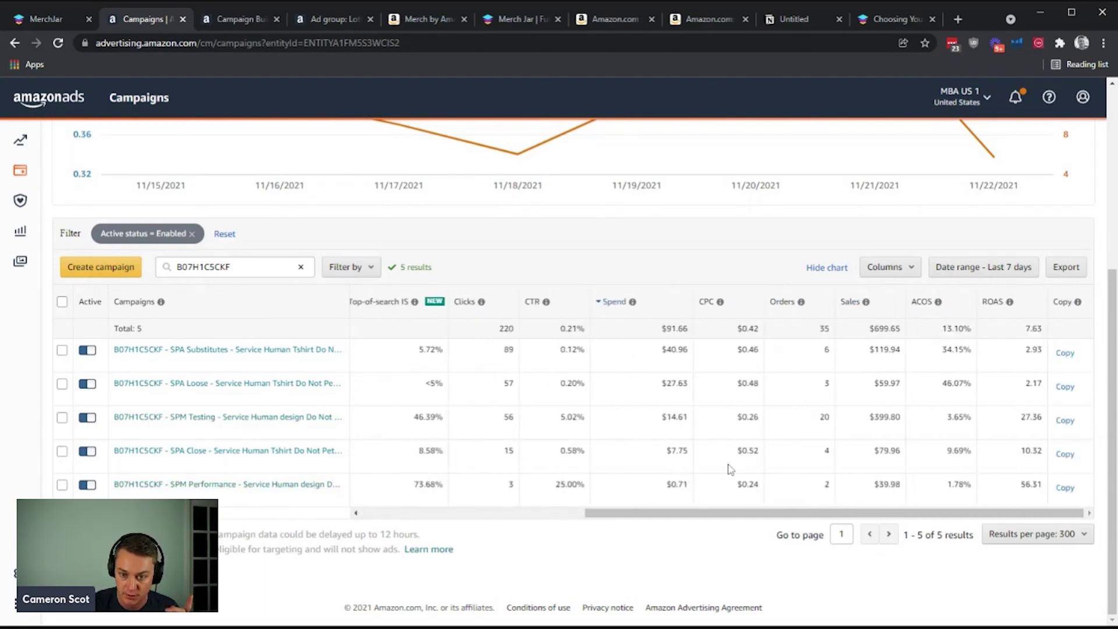
middle_click(226, 418)
middle_click(235, 487)
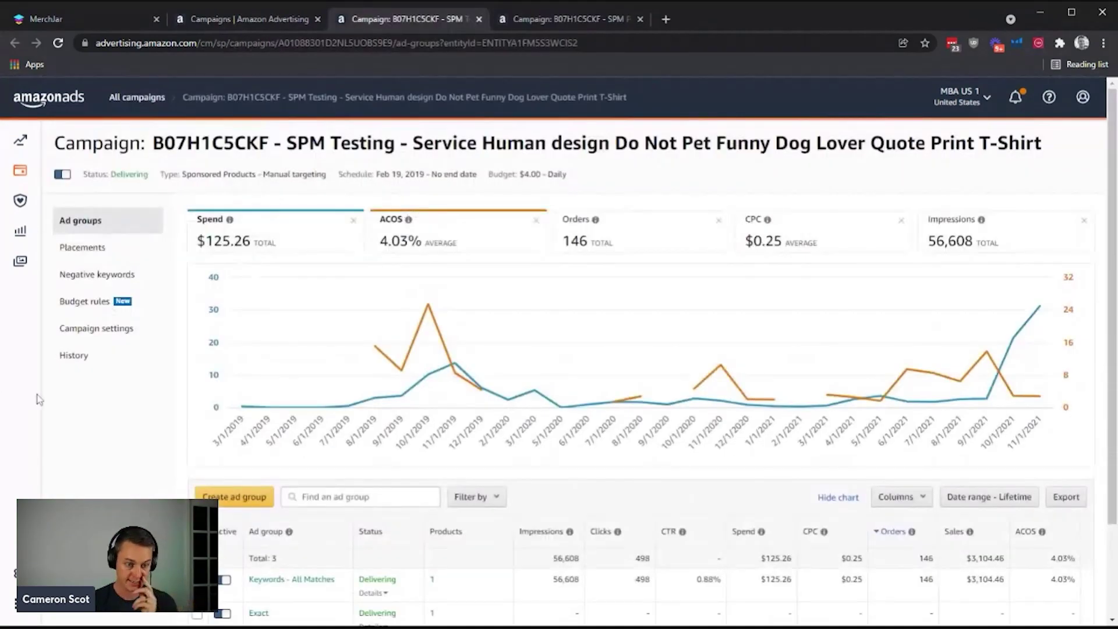
- Open the Keywords - All Matches ad group of the SPM Testing campaign in a new tab and show its targeting keywords
scroll(39, 399, "down", 2)
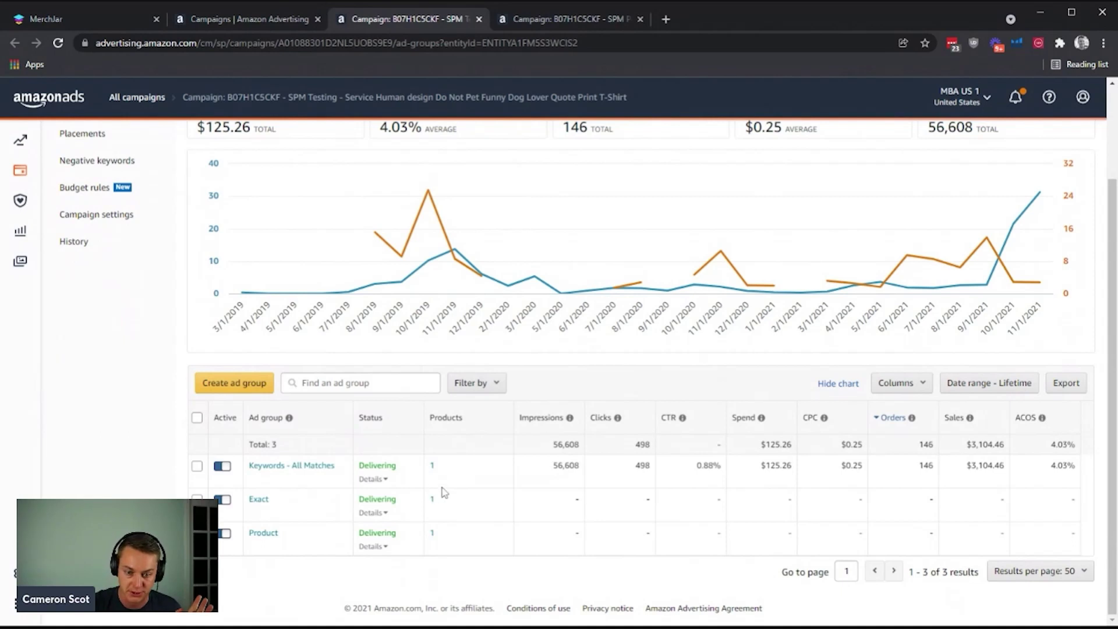
mouse_move(415, 485)
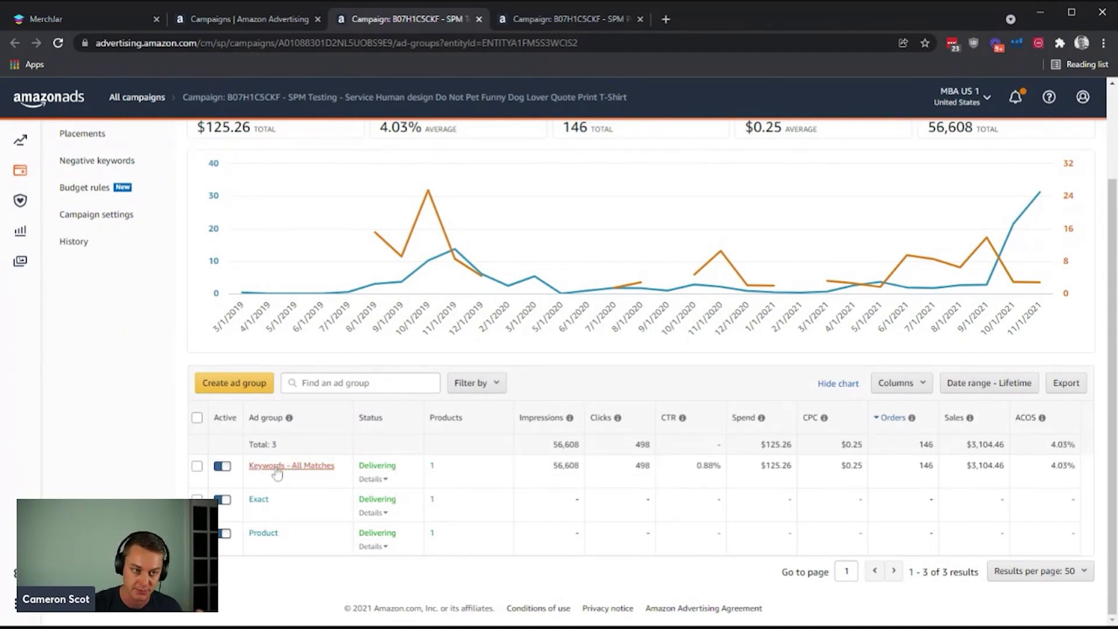
mouse_move(369, 487)
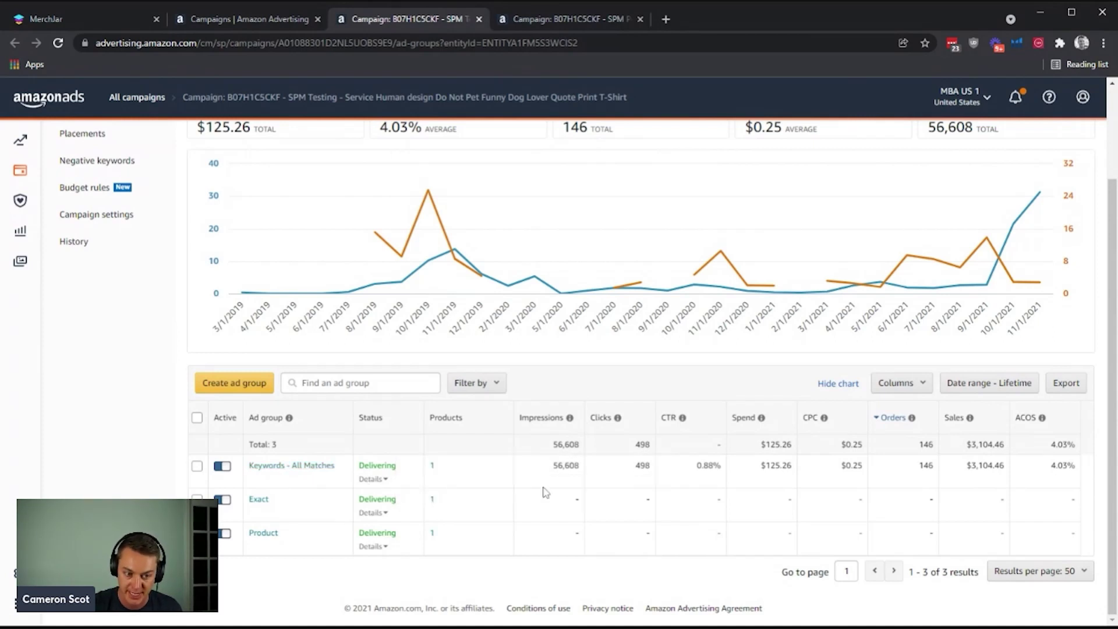
left_click(317, 471, "ctrl")
key("ctrl+Tab")
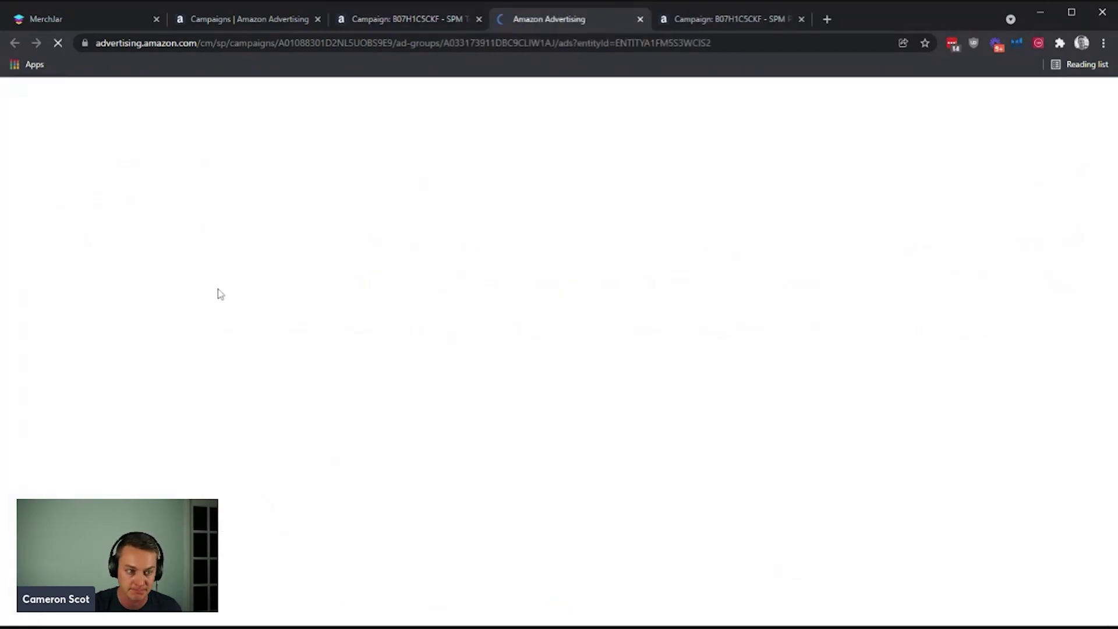
left_click(98, 260)
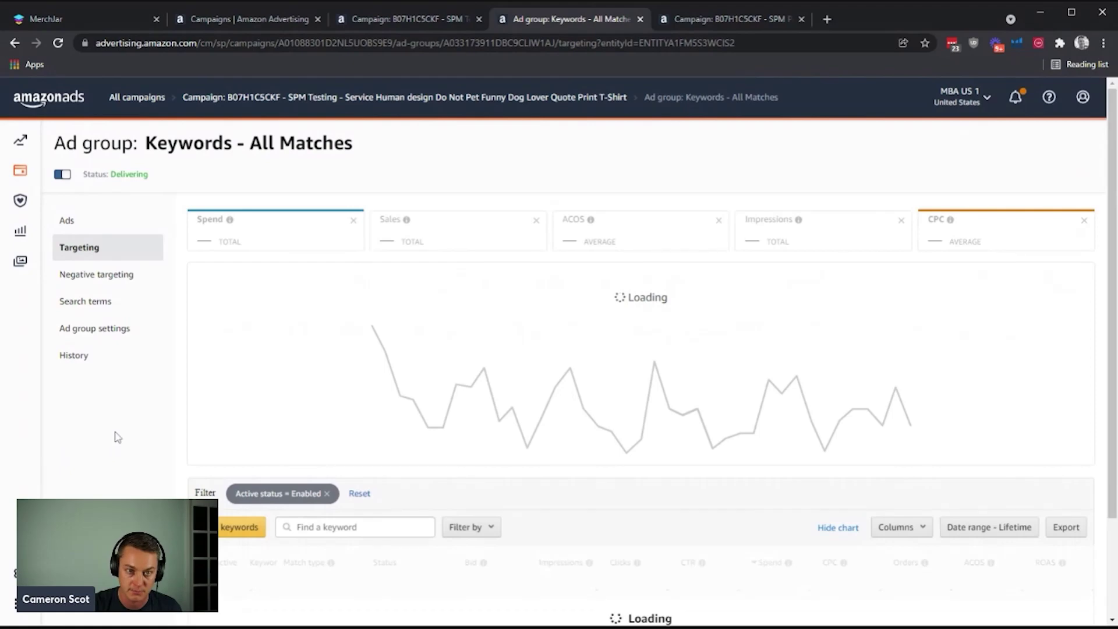
scroll(117, 437, "down", 4)
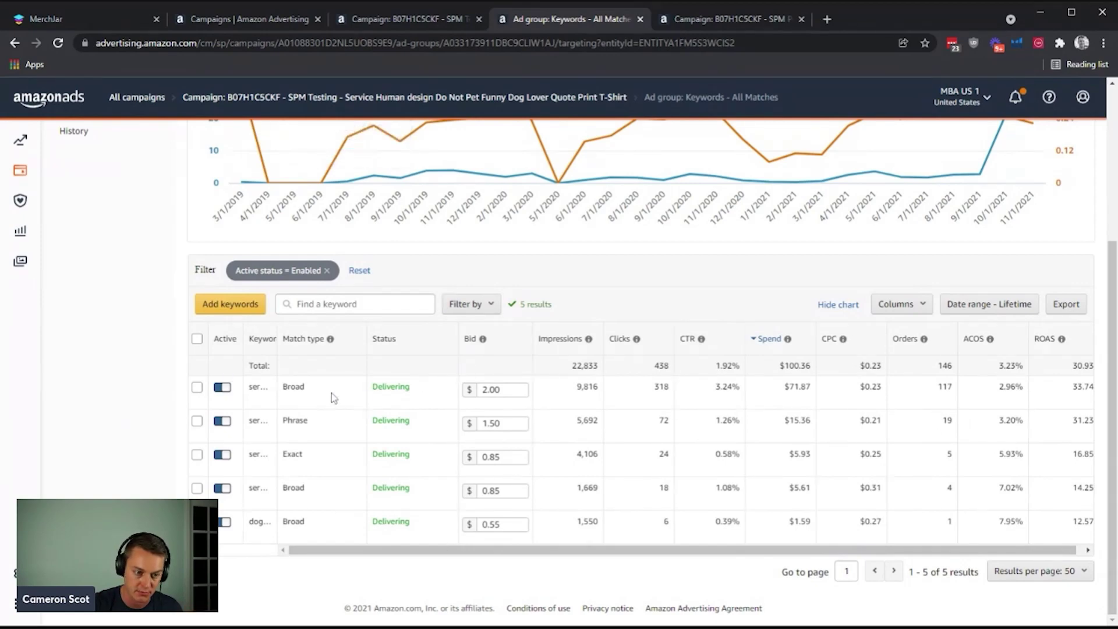
- Rename the Keywords - All Matches ad group to "Keywords - Broad" and save the name
scroll(344, 418, "up", 5)
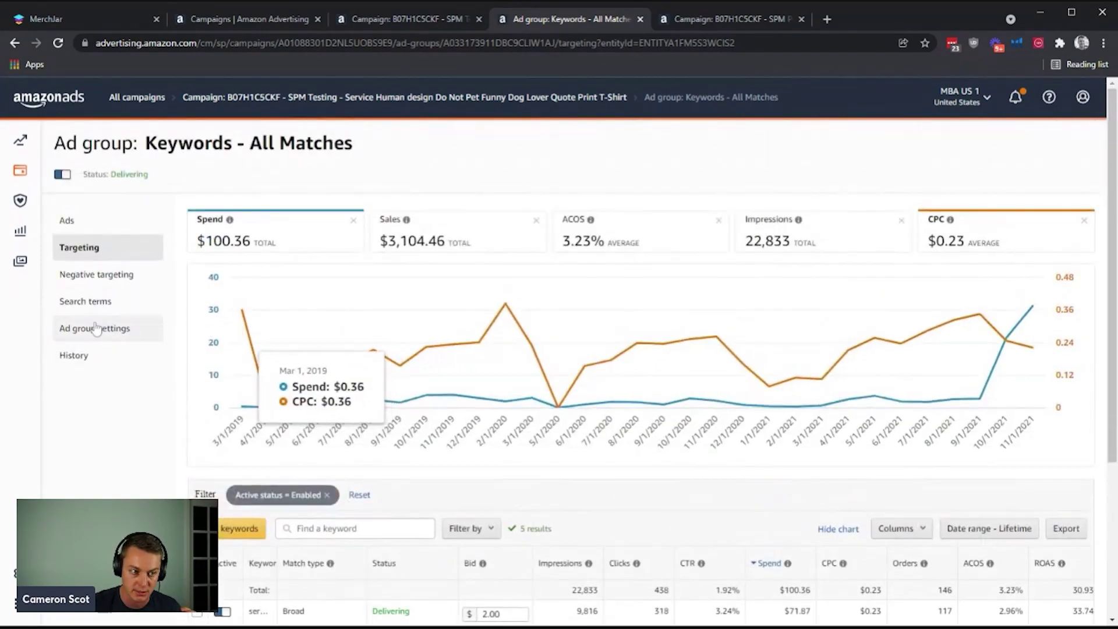
left_click(96, 327)
left_click_drag(531, 220, 484, 224)
type("Broad")
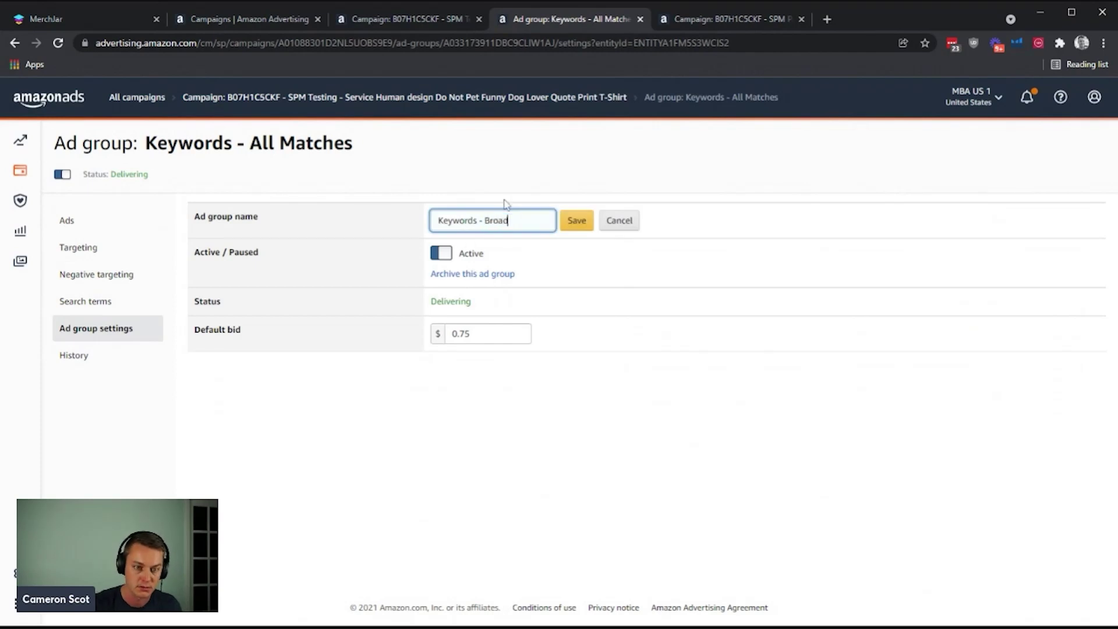
left_click(577, 220)
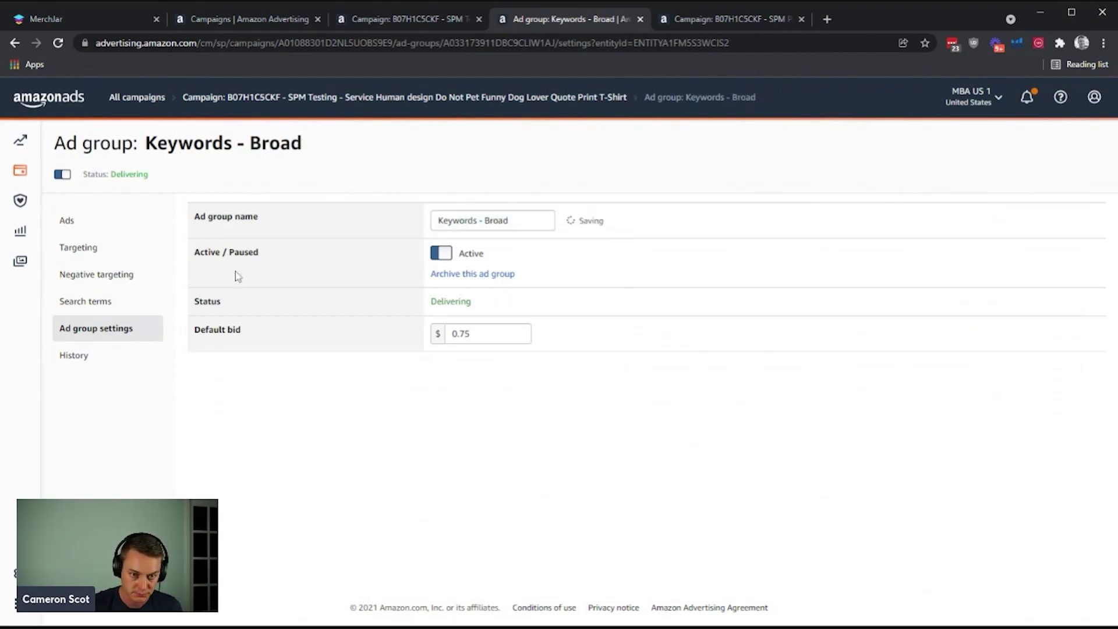
- Review the match types, bids and performance of the keywords targeted in the Keywords - Broad ad group
left_click(78, 247)
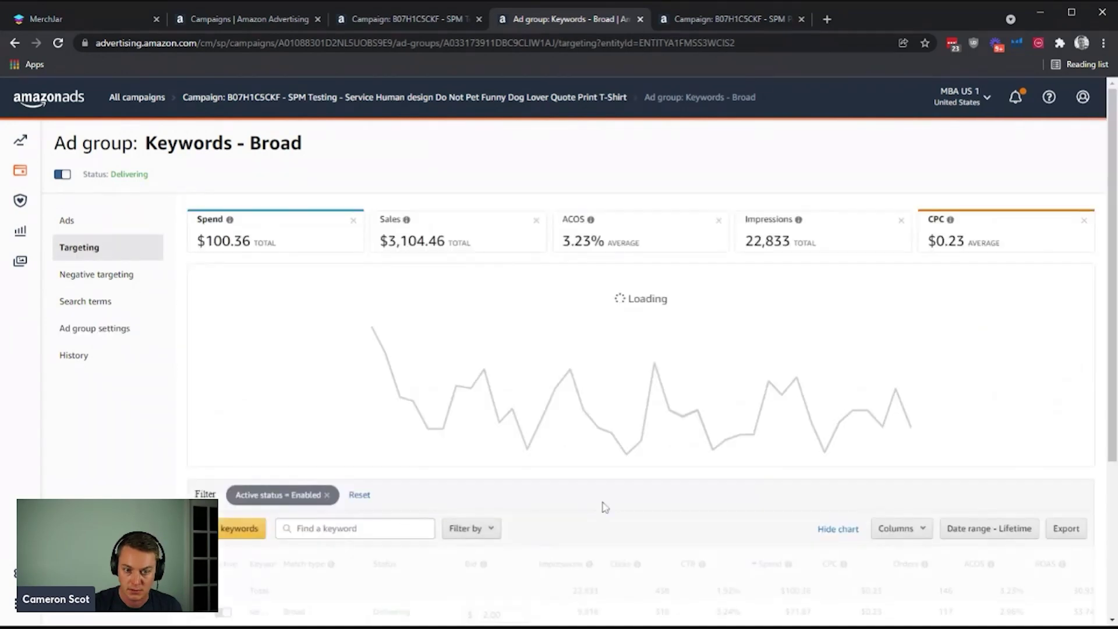
scroll(579, 490, "down", 4)
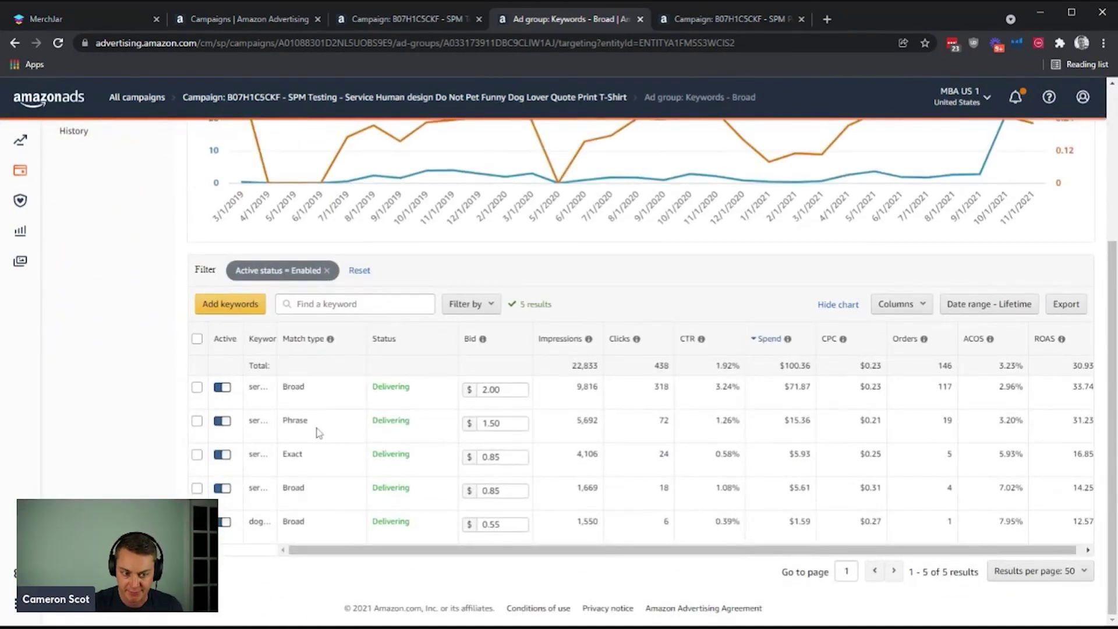
left_click_drag(319, 432, 260, 435)
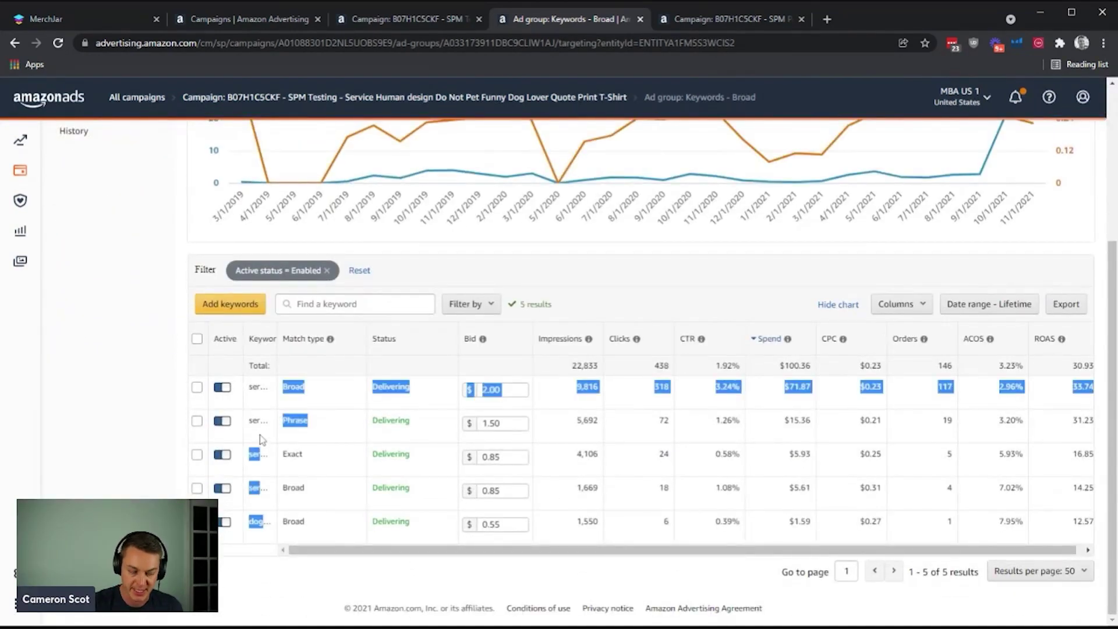
left_click(336, 438)
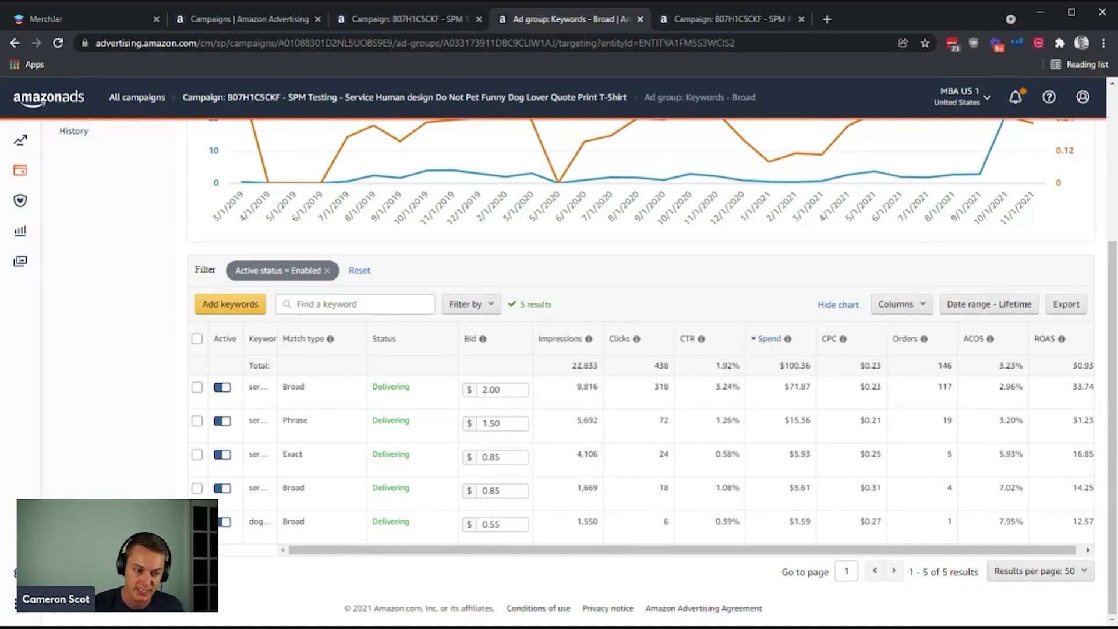
left_click_drag(318, 457, 296, 387)
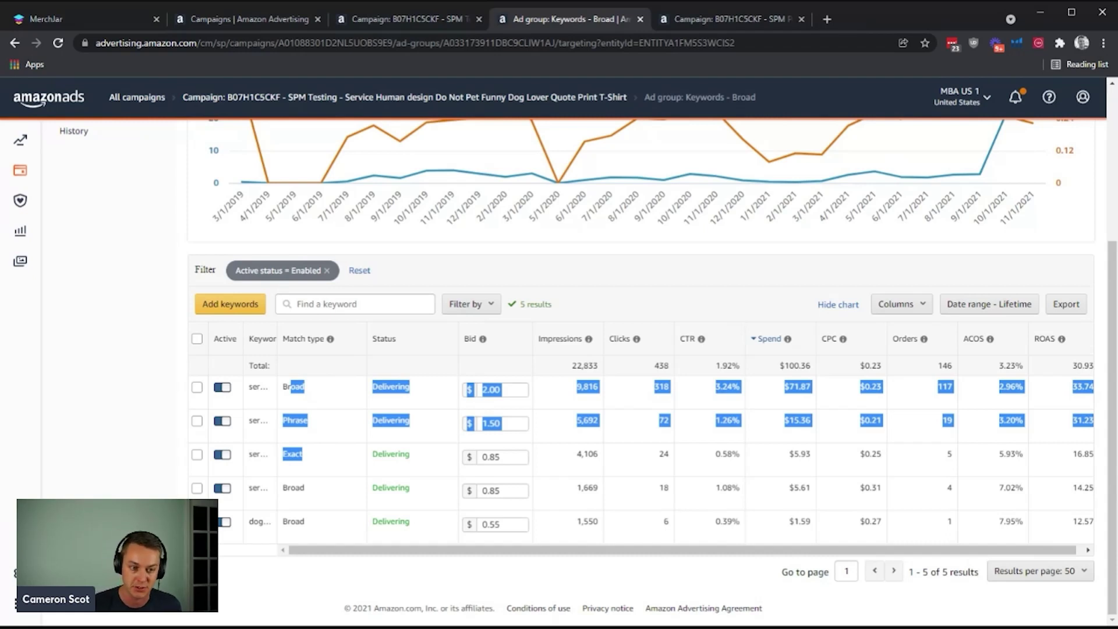
left_click(327, 392)
left_click_drag(332, 385, 289, 381)
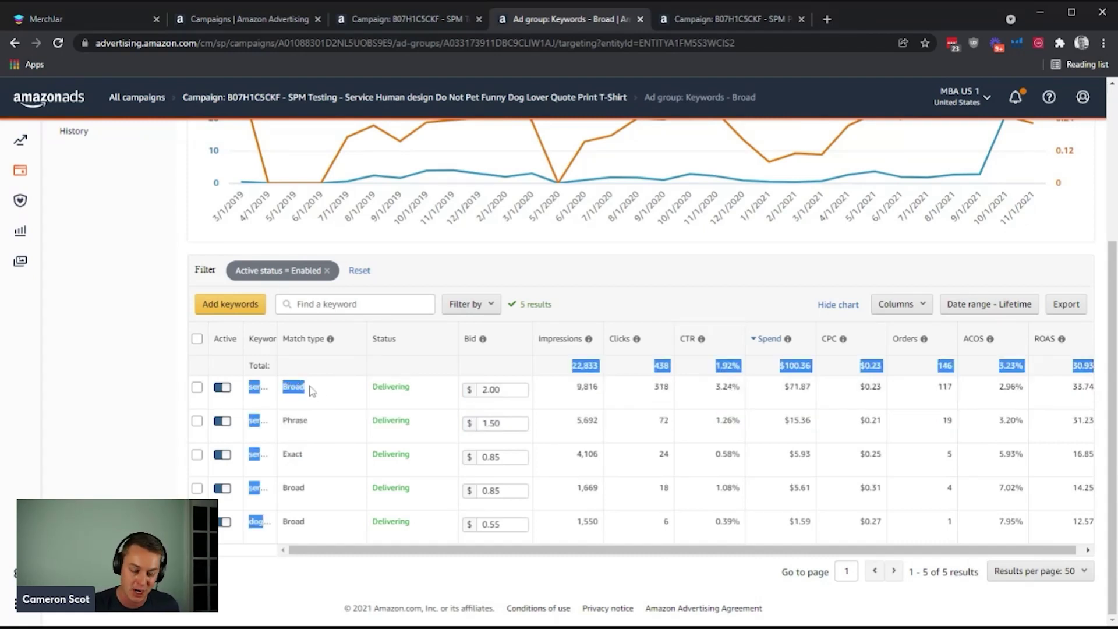
left_click(315, 394)
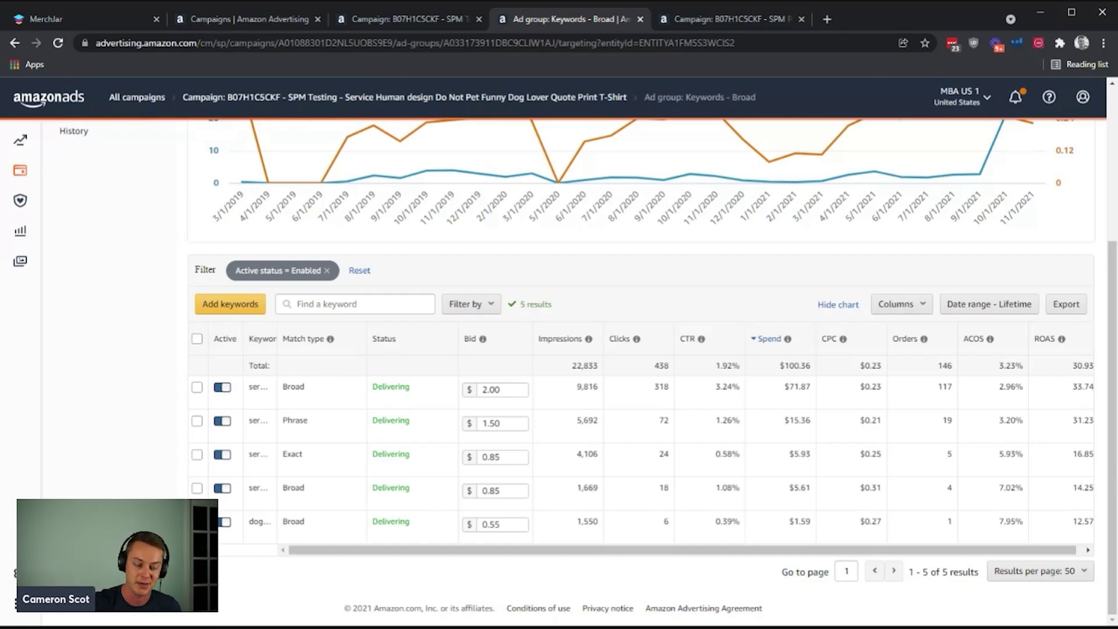
scroll(315, 393, "up", 1)
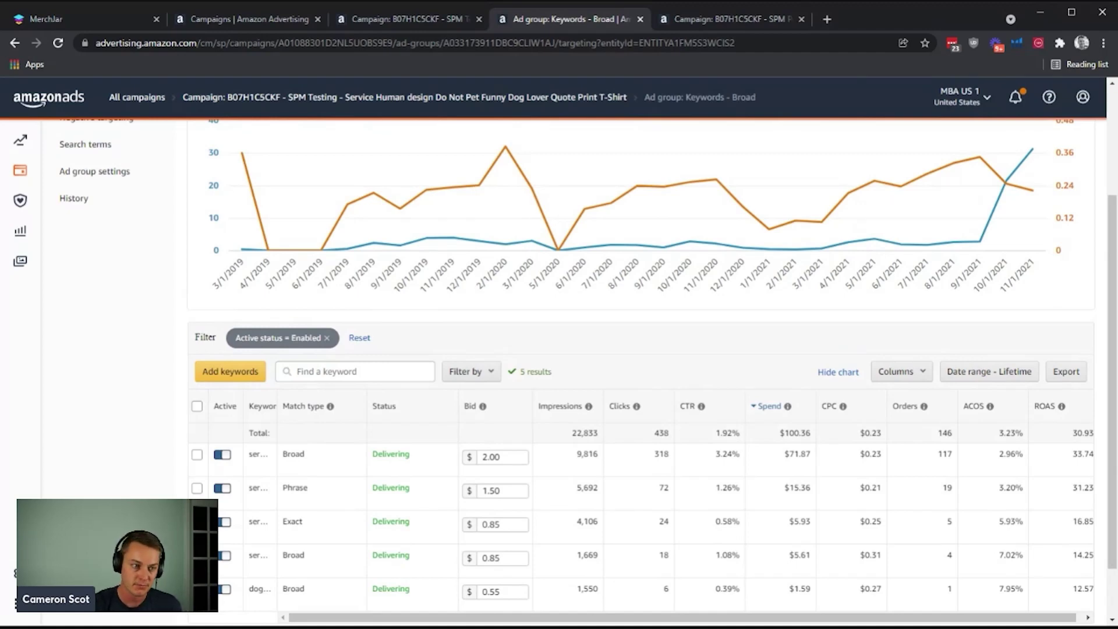
scroll(192, 376, "up", 3)
scroll(149, 375, "down", 1)
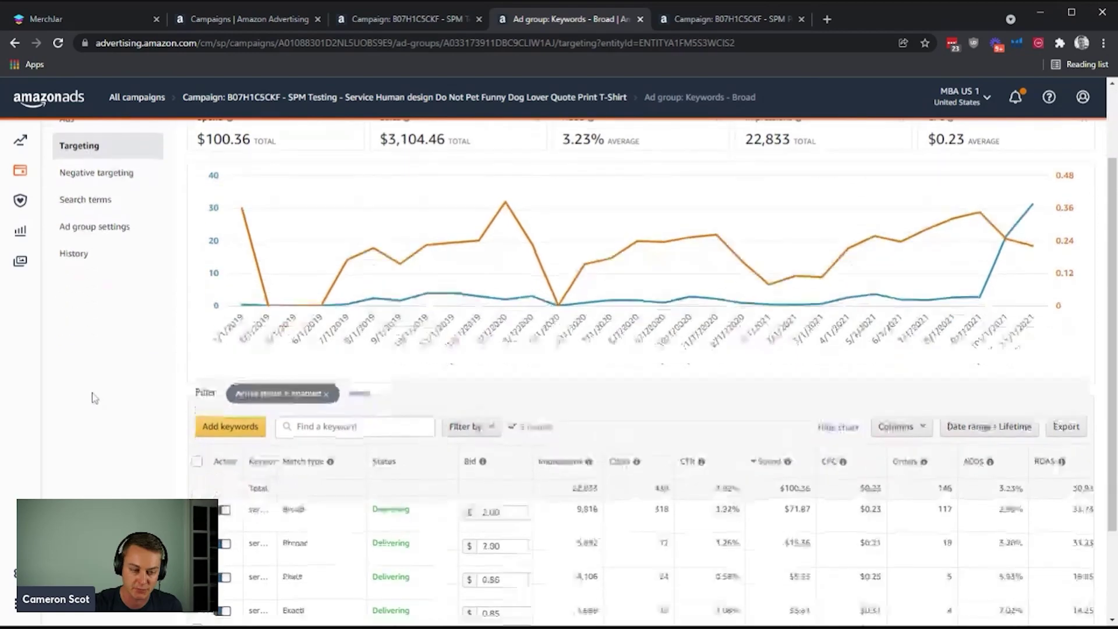
scroll(140, 405, "up", 2)
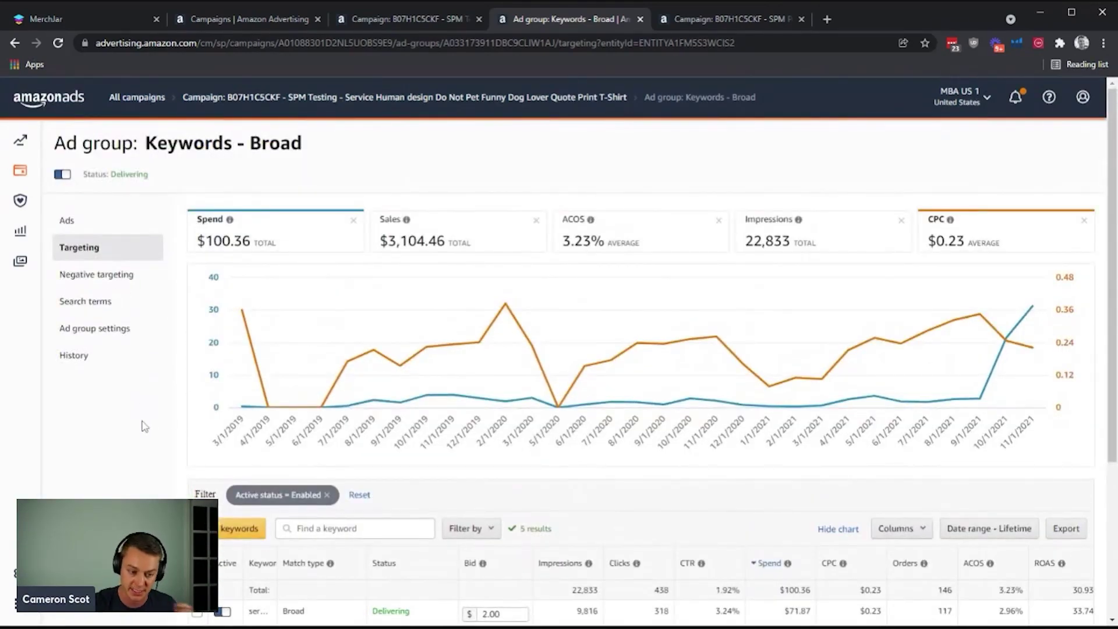
scroll(146, 427, "down", 2)
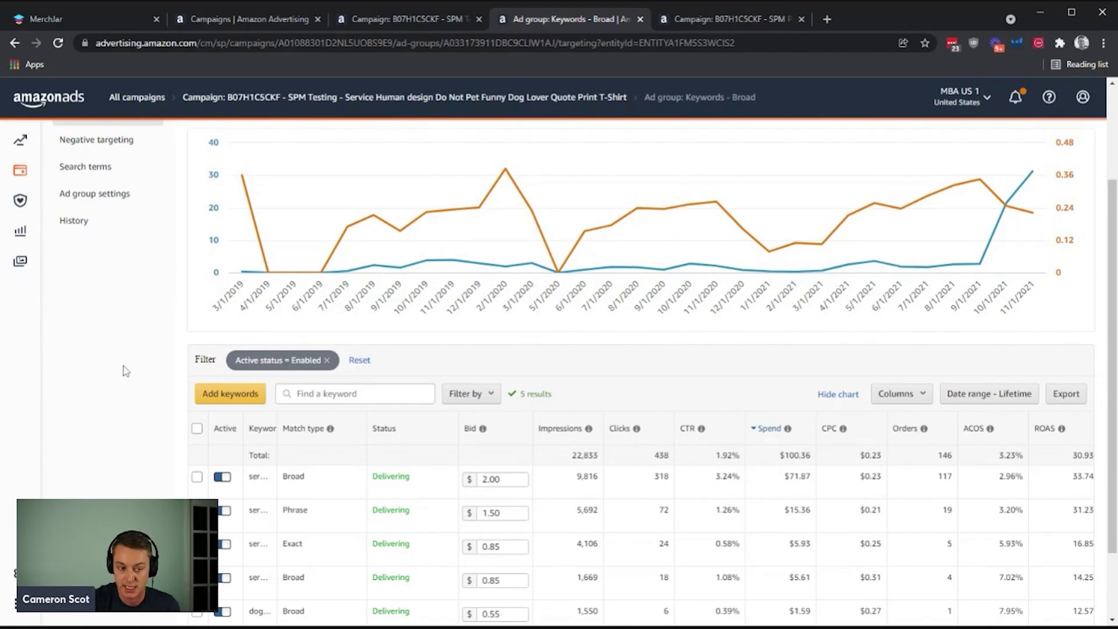
- Close the Keywords - Broad ad group page and return to the SPM Testing campaign's ad group list
key("ctrl+shift+Tab")
key("ctrl+Tab")
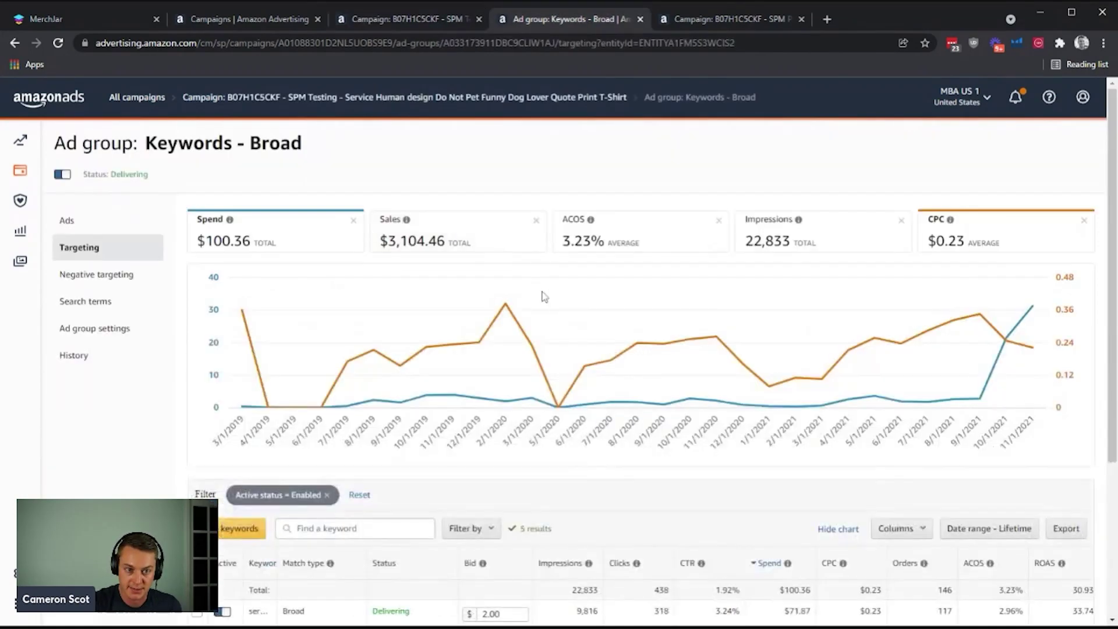
key("ctrl+w")
key("ctrl+shift+Tab")
key("ctrl+Tab")
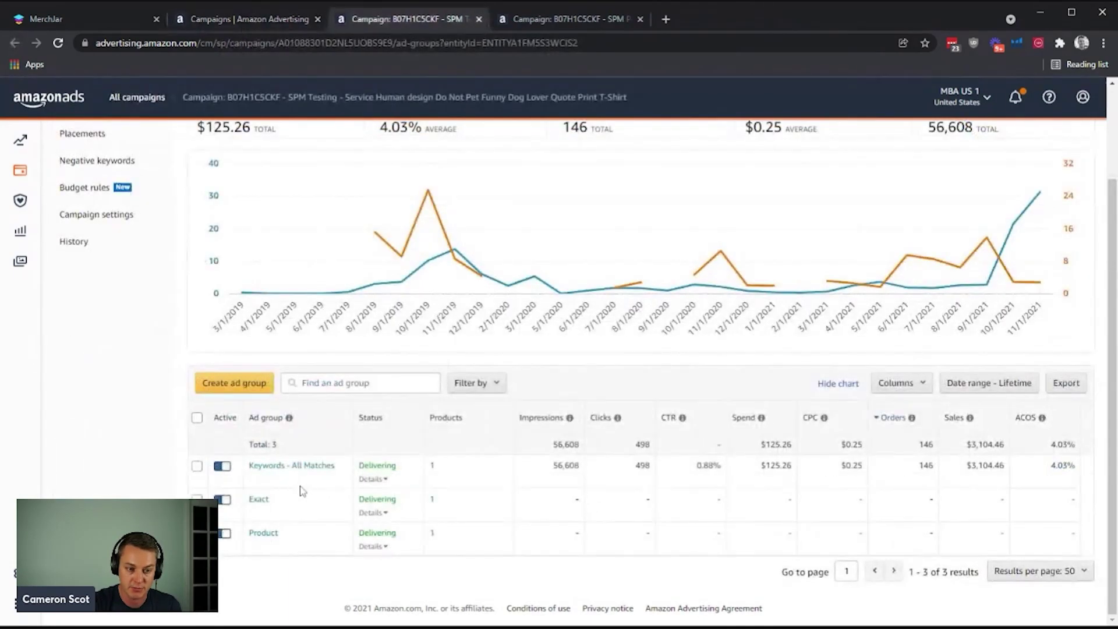
- Compare the ad groups of the SPM Testing campaign with those of the SPM Performance campaign
left_click(258, 499)
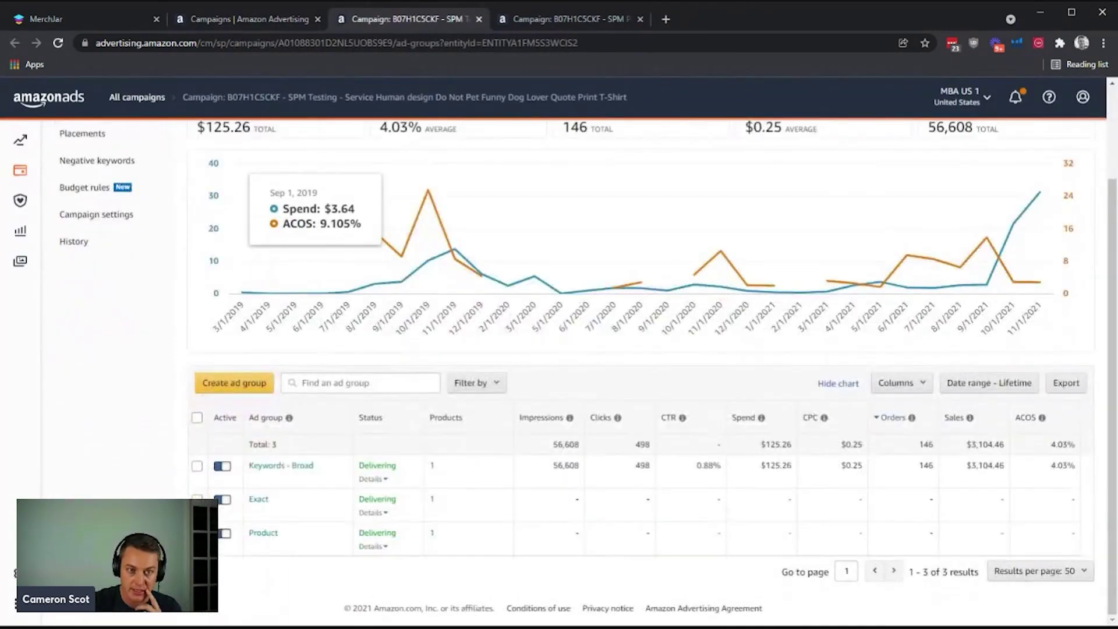
left_click(550, 19)
scroll(641, 291, "down", 2)
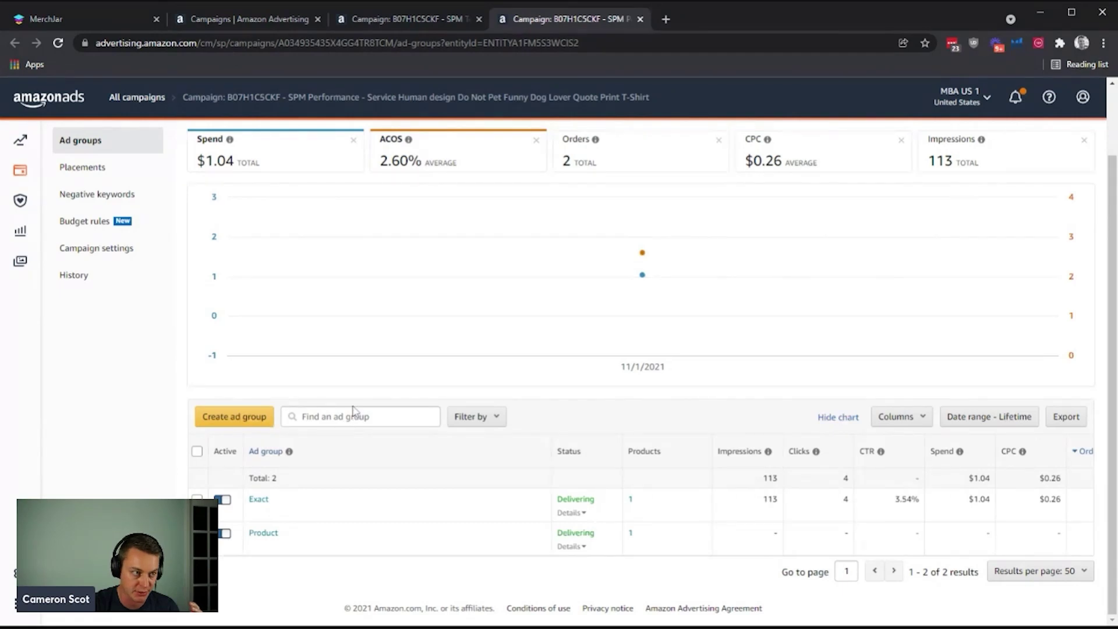
left_click(374, 17)
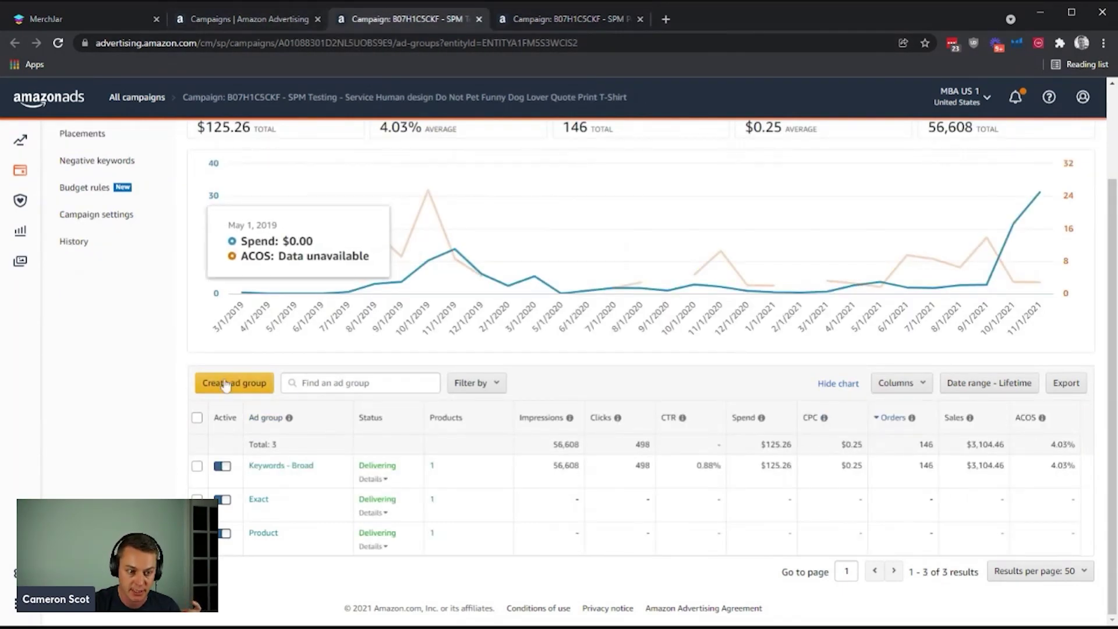
- In Merch Jar, search the items to add for B07H1C5CKF and remove the B07NWBJ8FH - Auto 2 selection
left_click(235, 17)
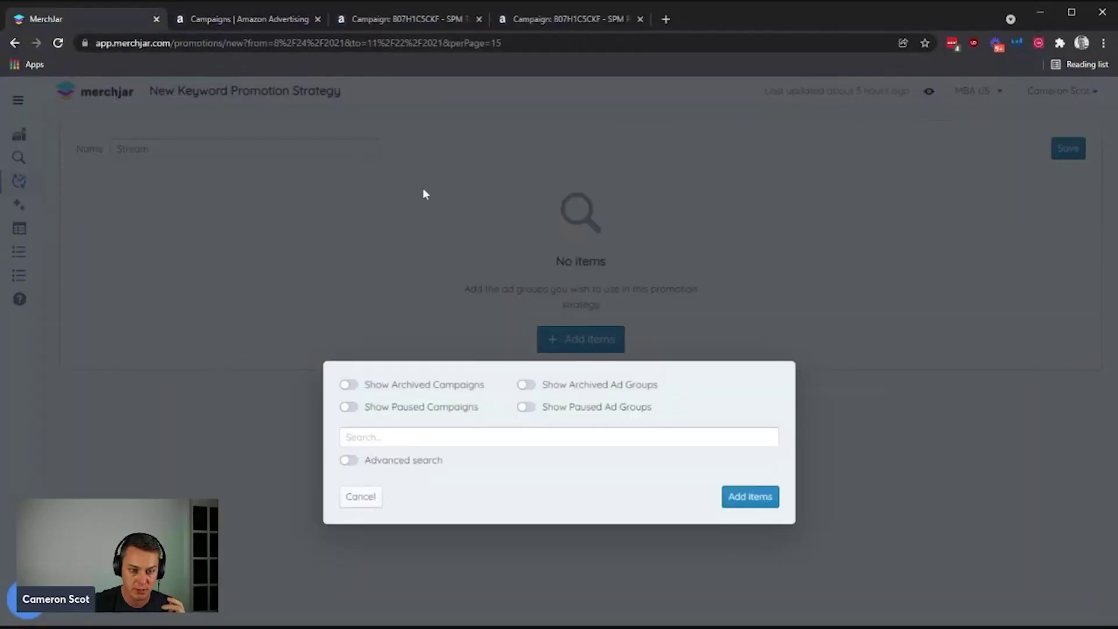
left_click(457, 441)
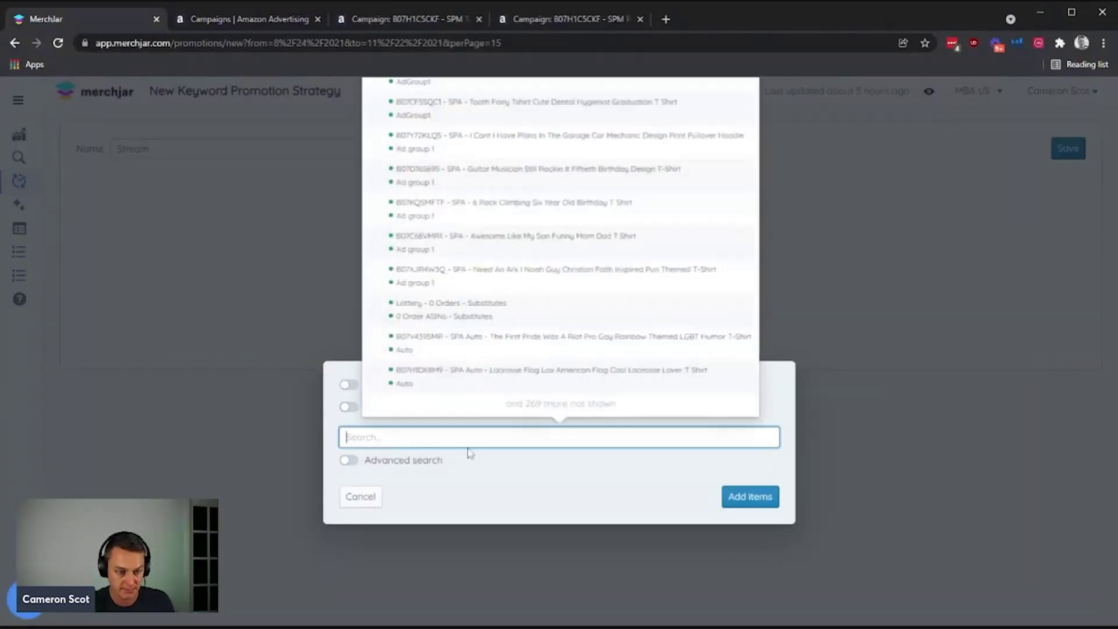
type("B07H1C5CKF")
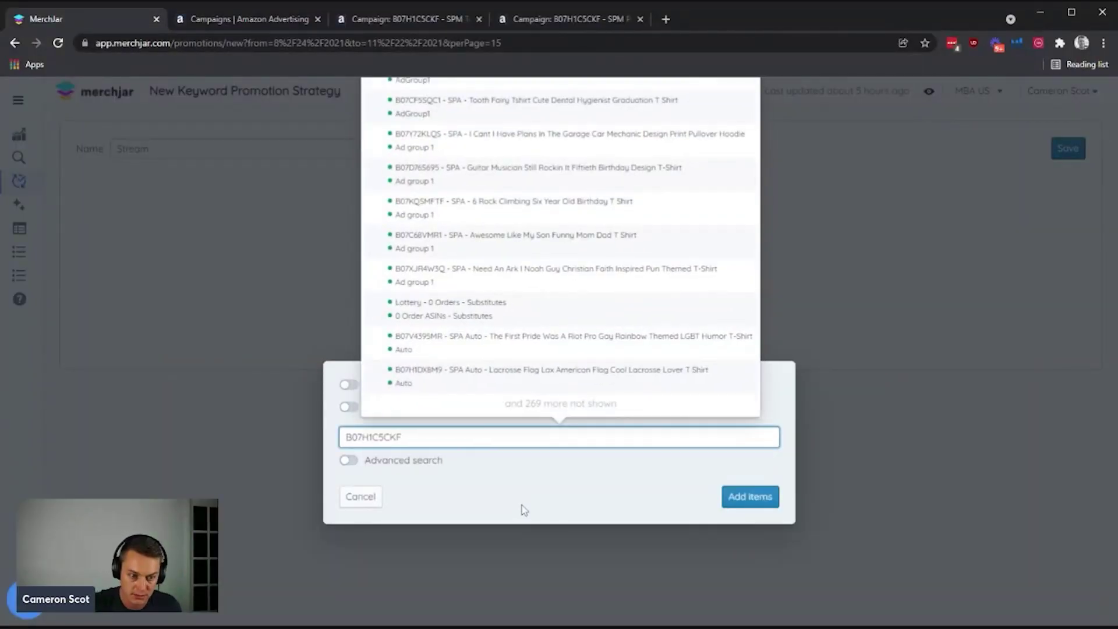
key("Return")
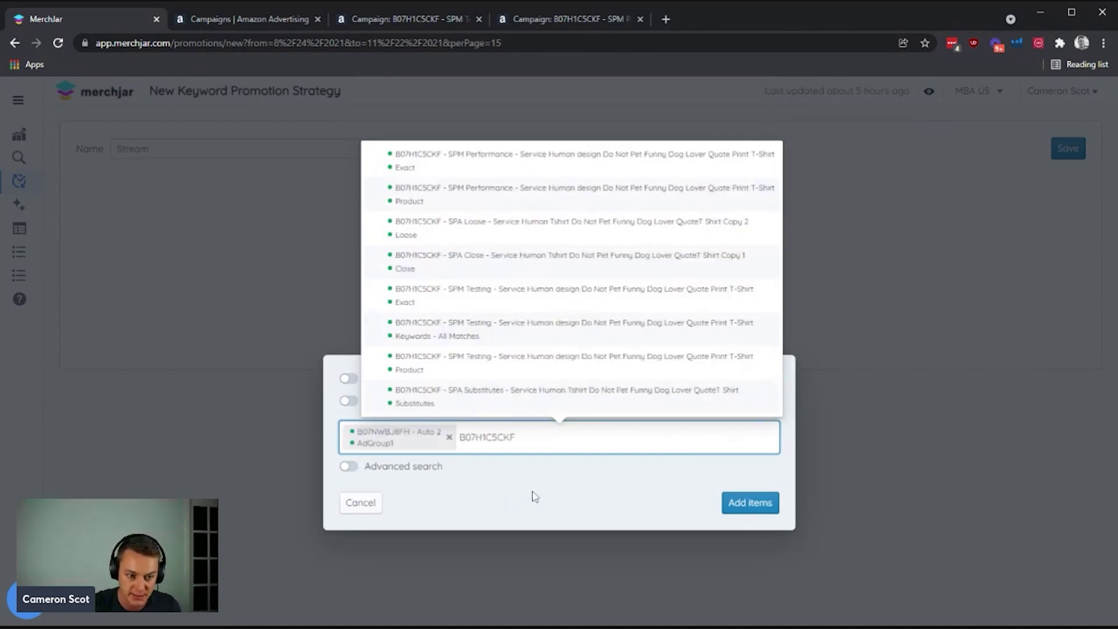
left_click(449, 436)
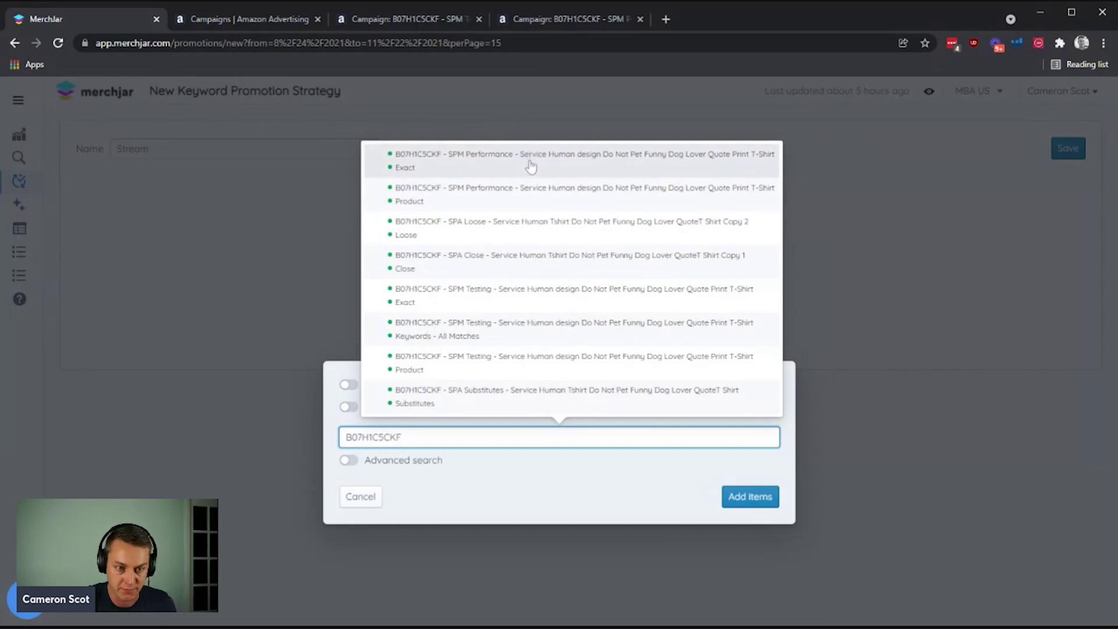
- Select the Substitutes, Close and Loose ad groups of the B07H1C5CKF SPA campaigns
left_click(489, 411)
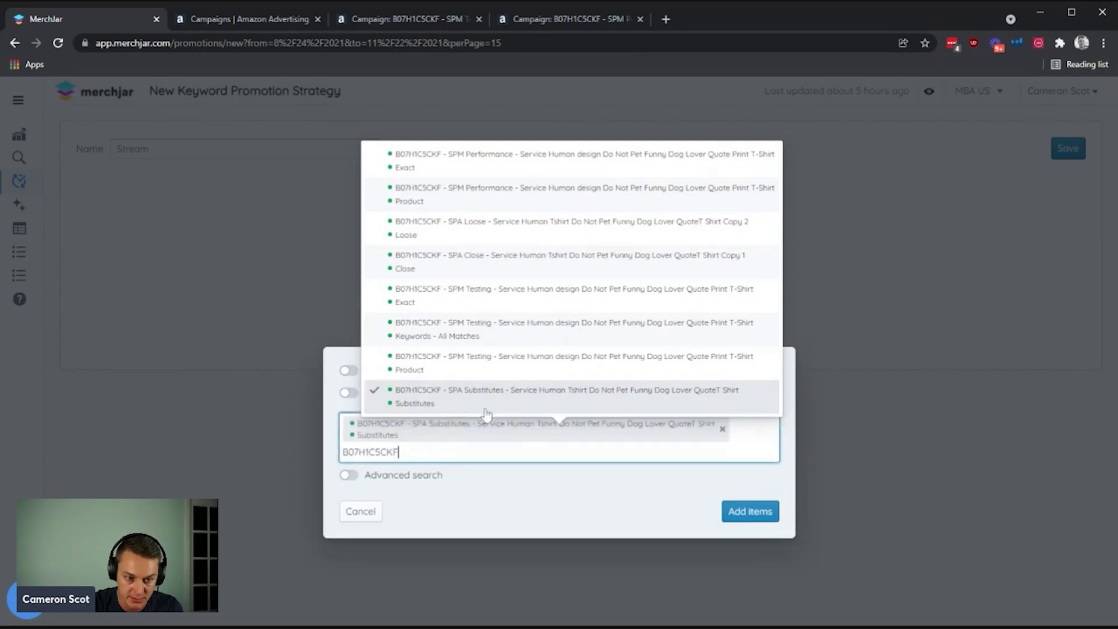
left_click(485, 264)
left_click(488, 228)
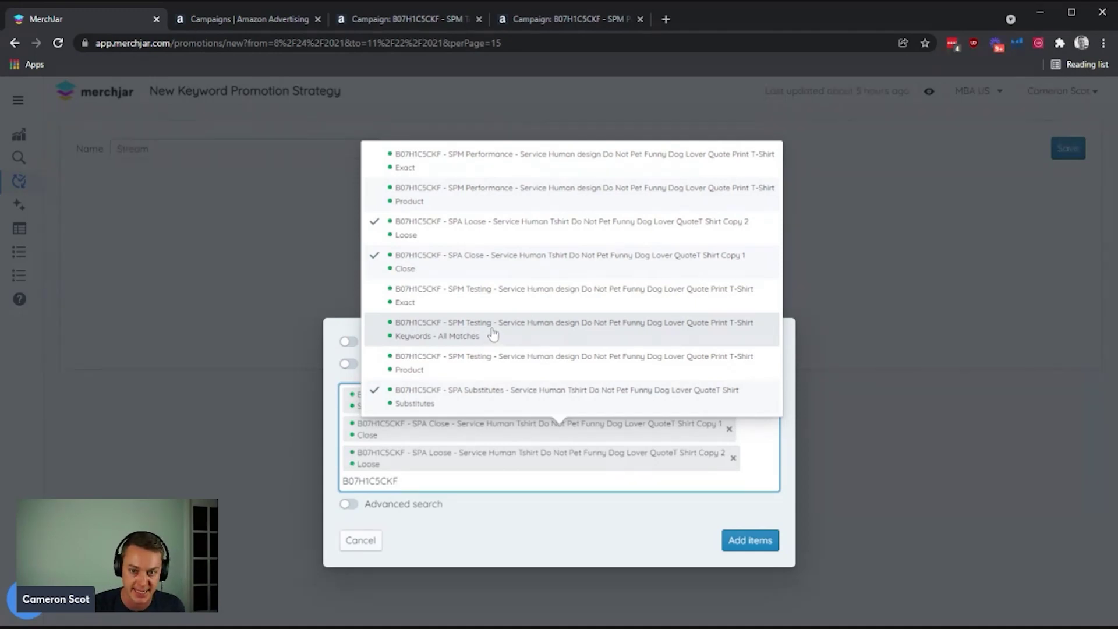
- Select the Keywords - All Matches, Product and Exact ad groups of SPM Testing and the Exact and Product ad groups of SPM Performance
left_click(568, 327)
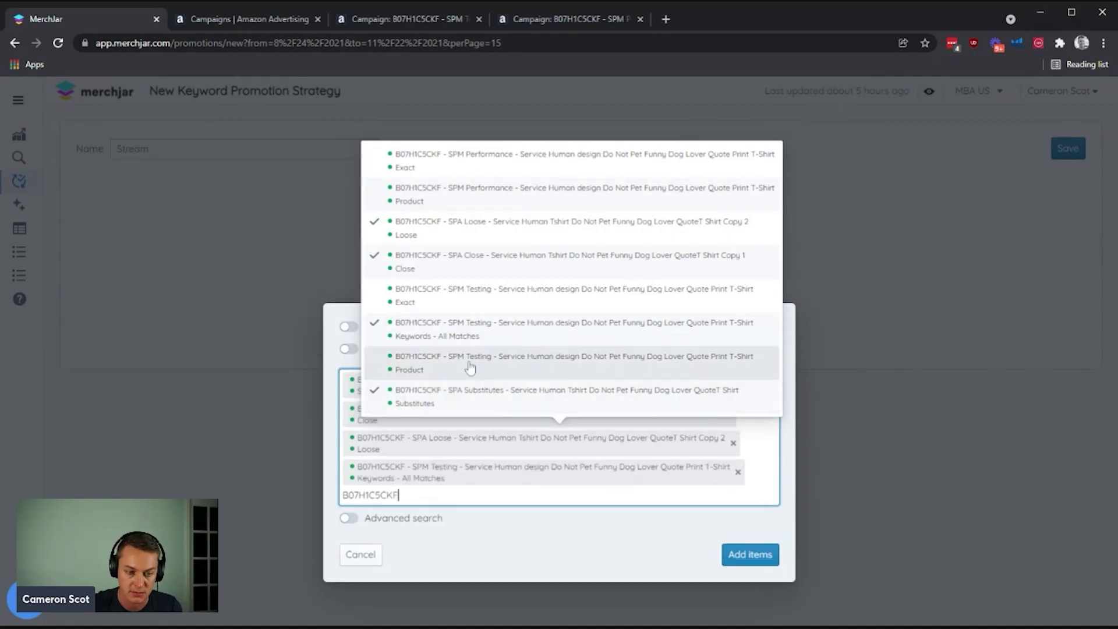
left_click(469, 366)
left_click(491, 300)
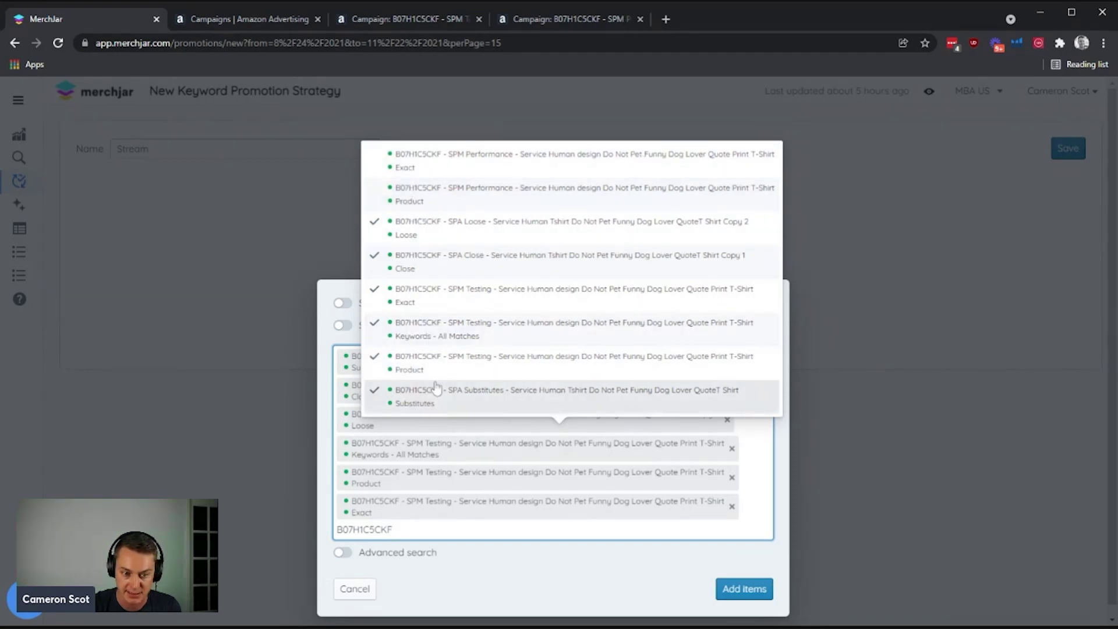
left_click(454, 169)
left_click(454, 194)
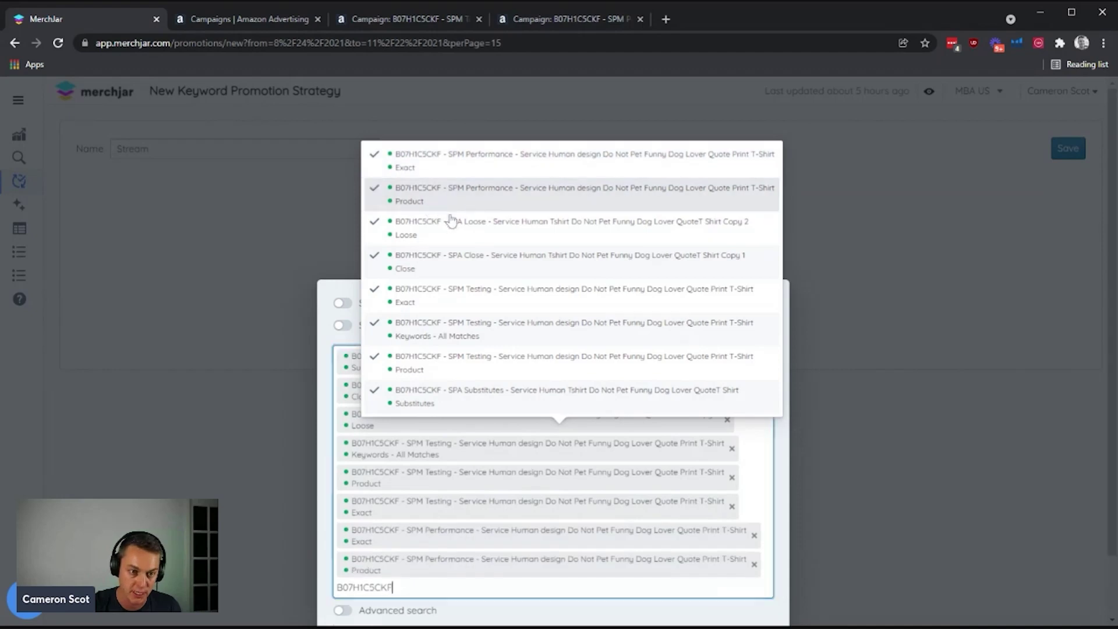
- Add the selected B07H1C5CKF ad groups to the promotion strategy with advanced search turned off
left_click(407, 611)
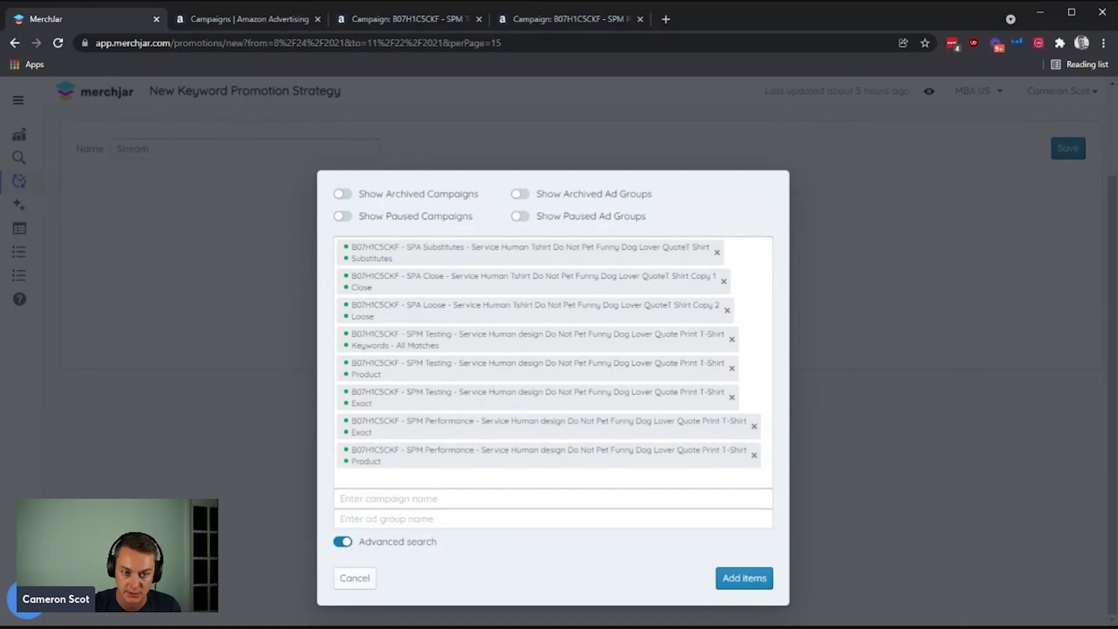
left_click(343, 542)
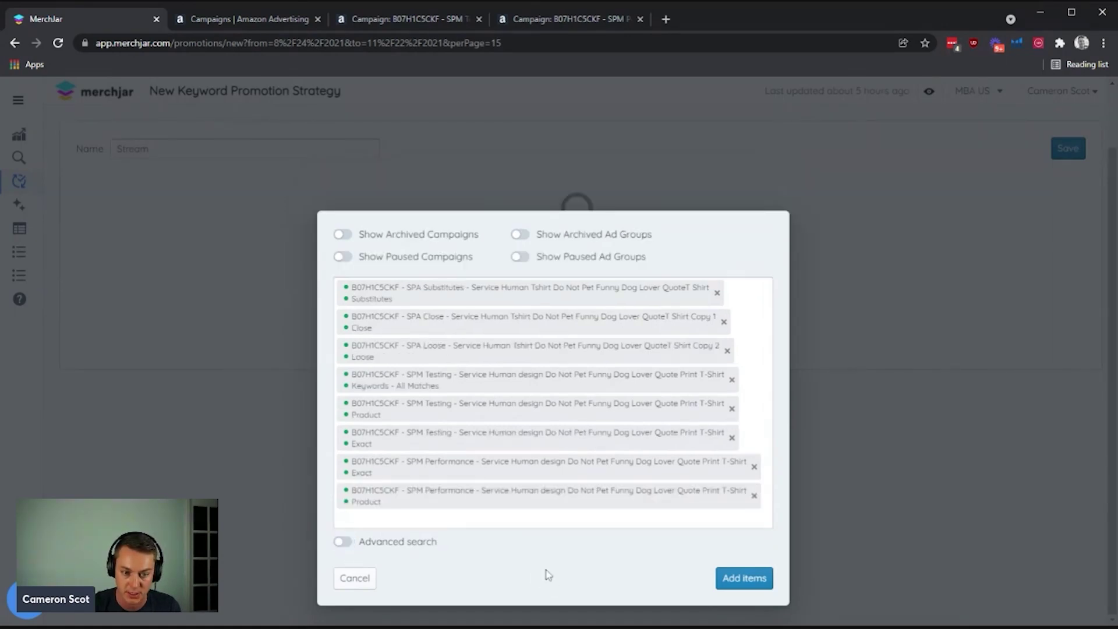
left_click(754, 580)
- Add a new rule to the promotion strategy and name it "Auto > Testing"
scroll(405, 175, "down", 2)
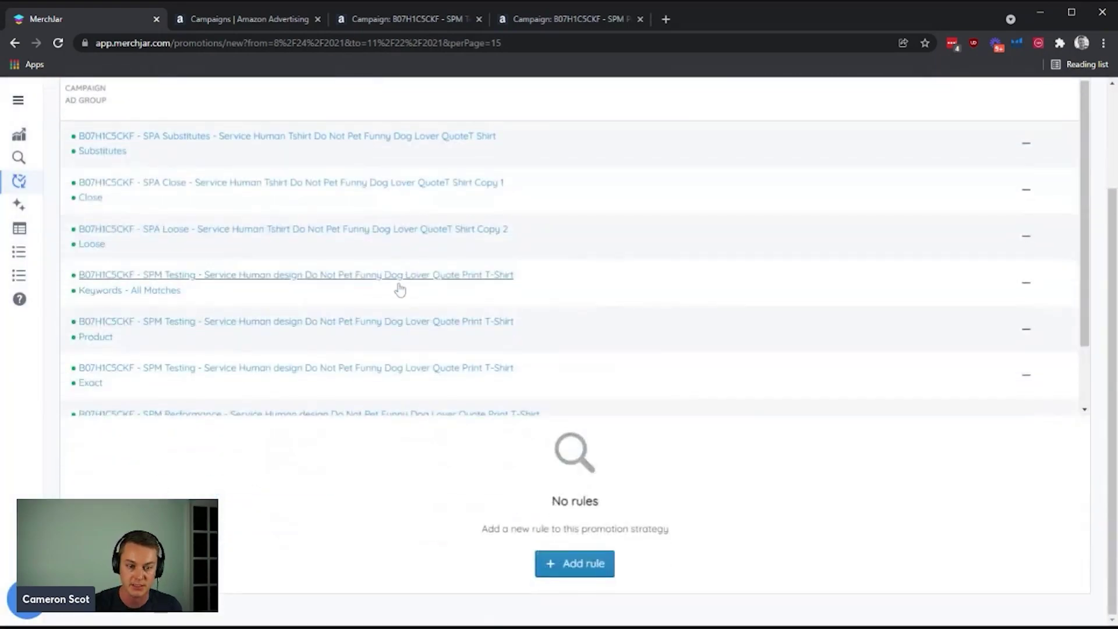
scroll(372, 203, "up", 1)
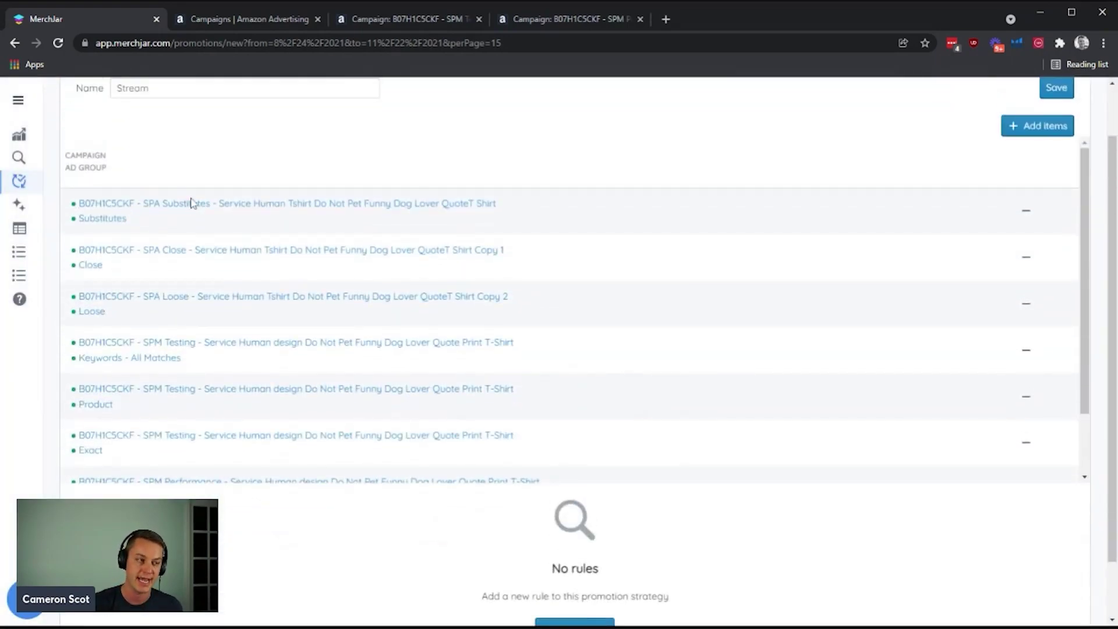
scroll(274, 302, "up", 1)
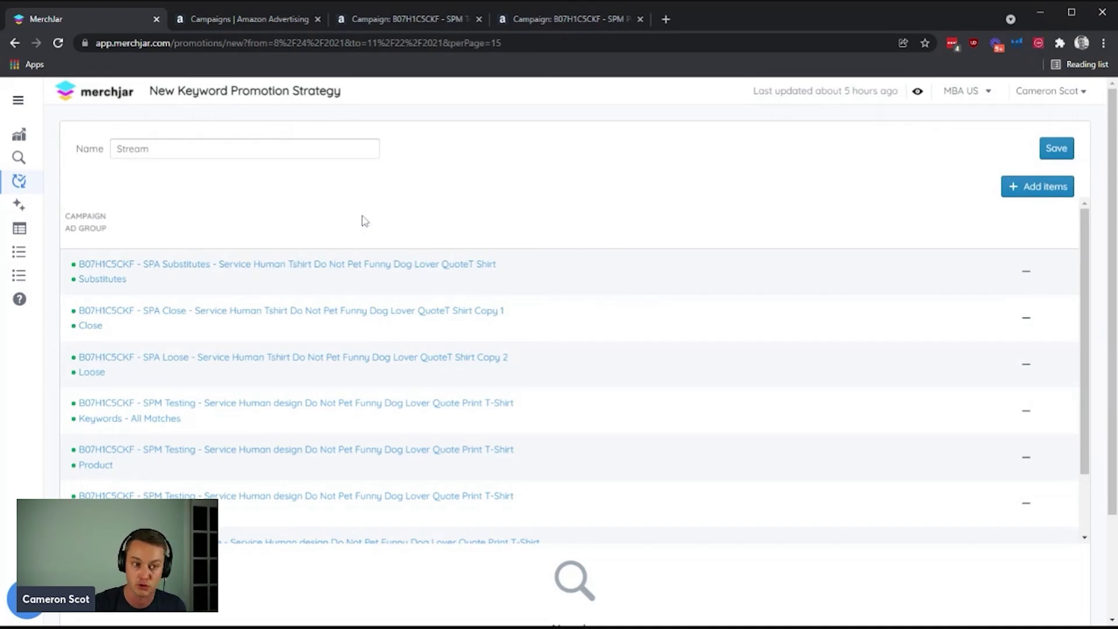
scroll(362, 504, "down", 3)
scroll(361, 495, "up", 3)
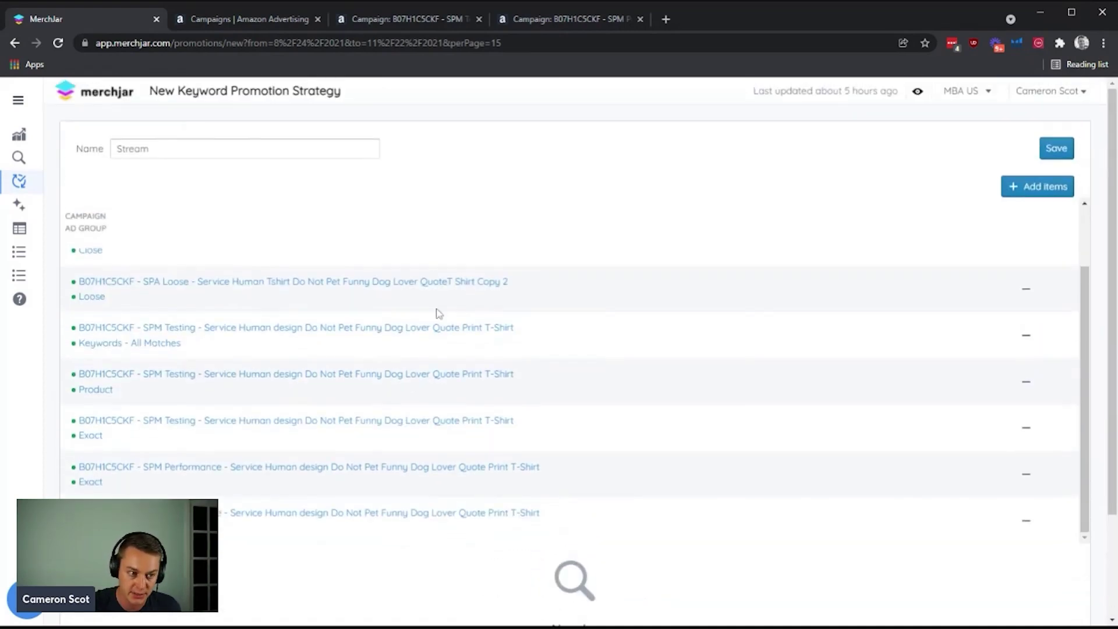
scroll(498, 307, "down", 2)
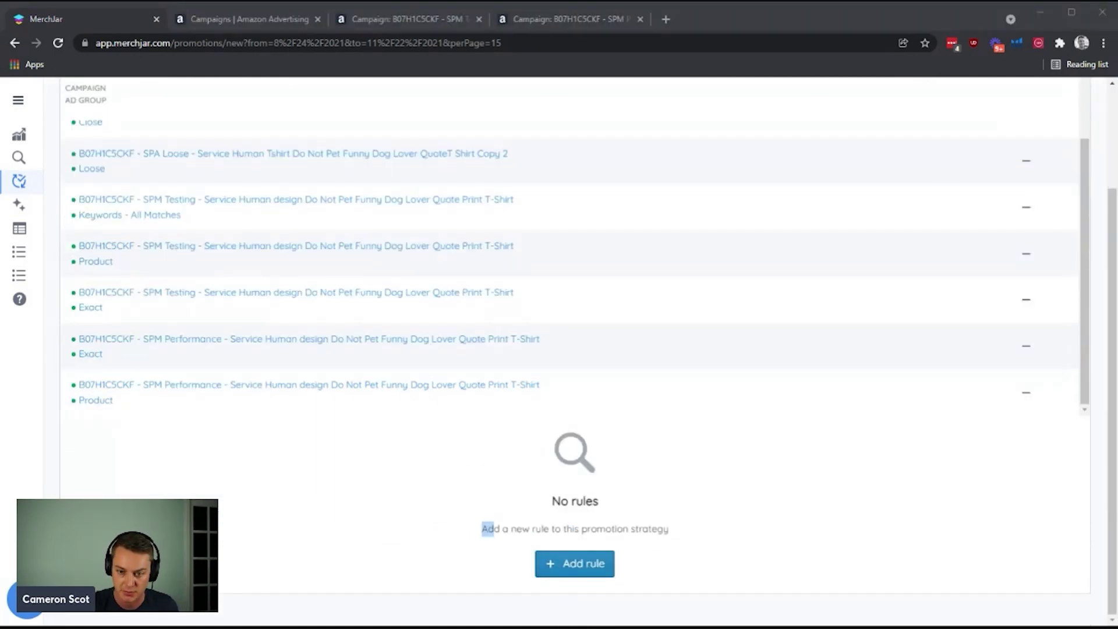
left_click(600, 569)
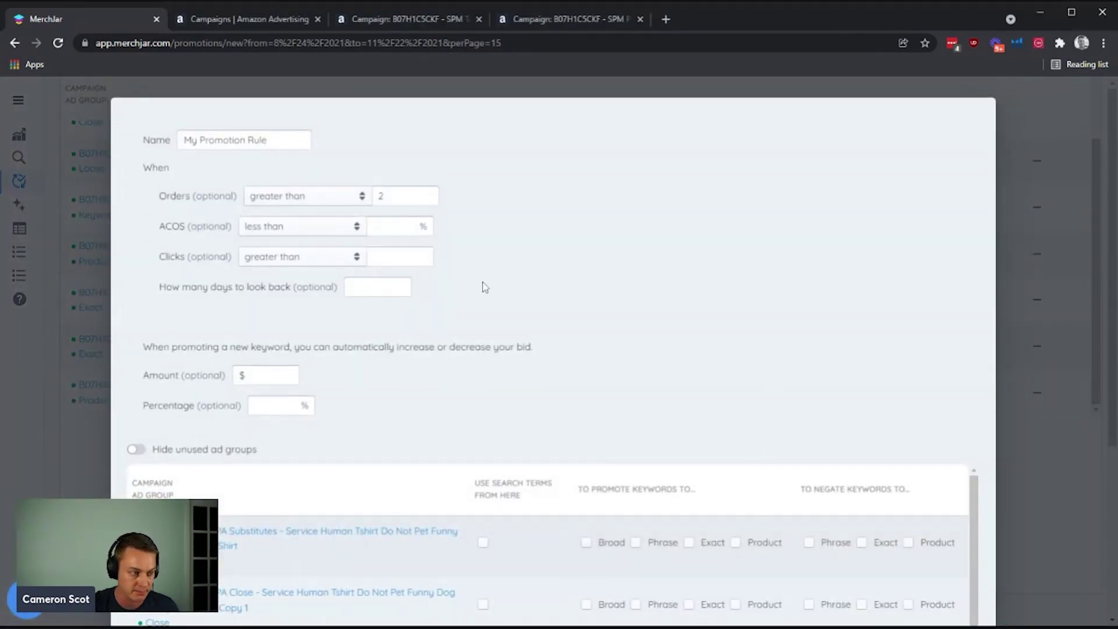
triple_click(233, 139)
type("Auto > Testing")
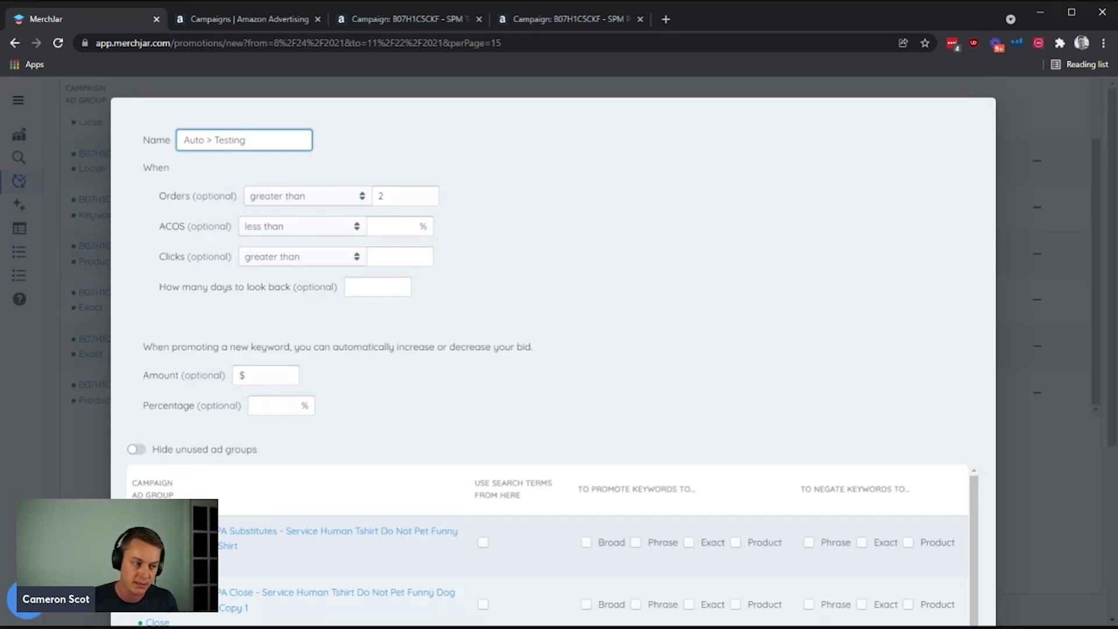
left_click(631, 292)
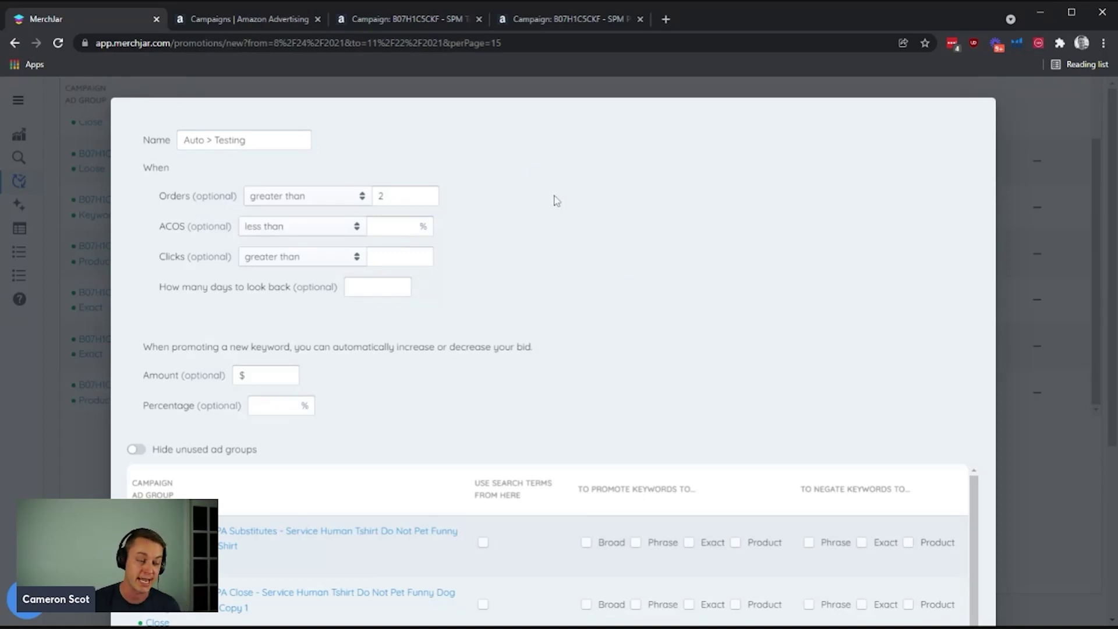
- Set the Auto > Testing rule's orders condition to greater than 1
scroll(538, 162, "down", 1)
scroll(527, 175, "up", 1)
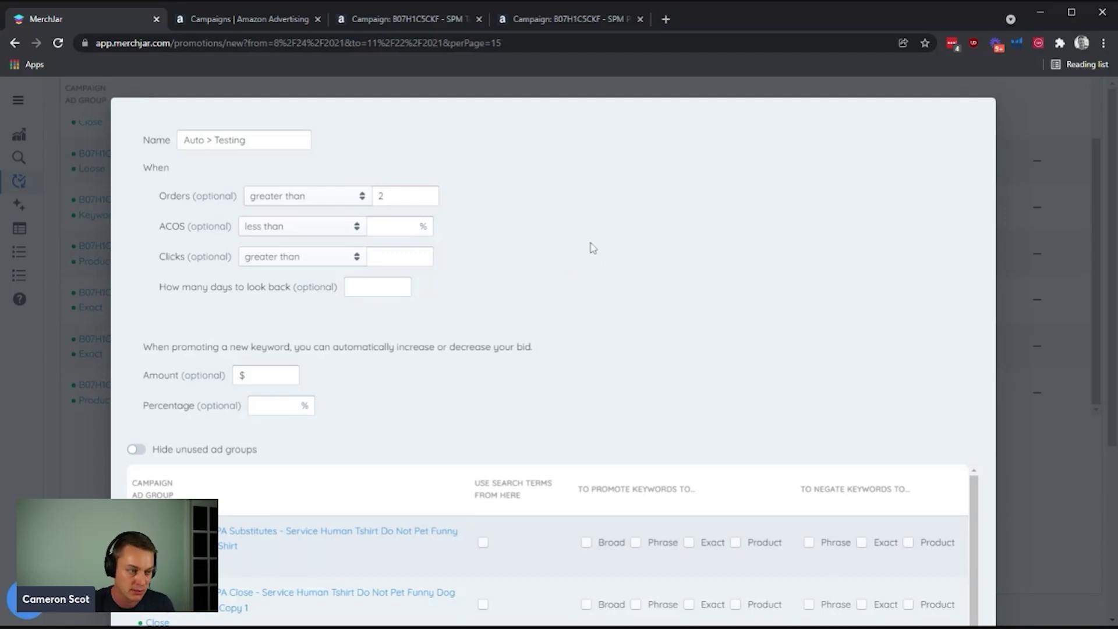
scroll(403, 230, "down", 1)
scroll(373, 219, "up", 1)
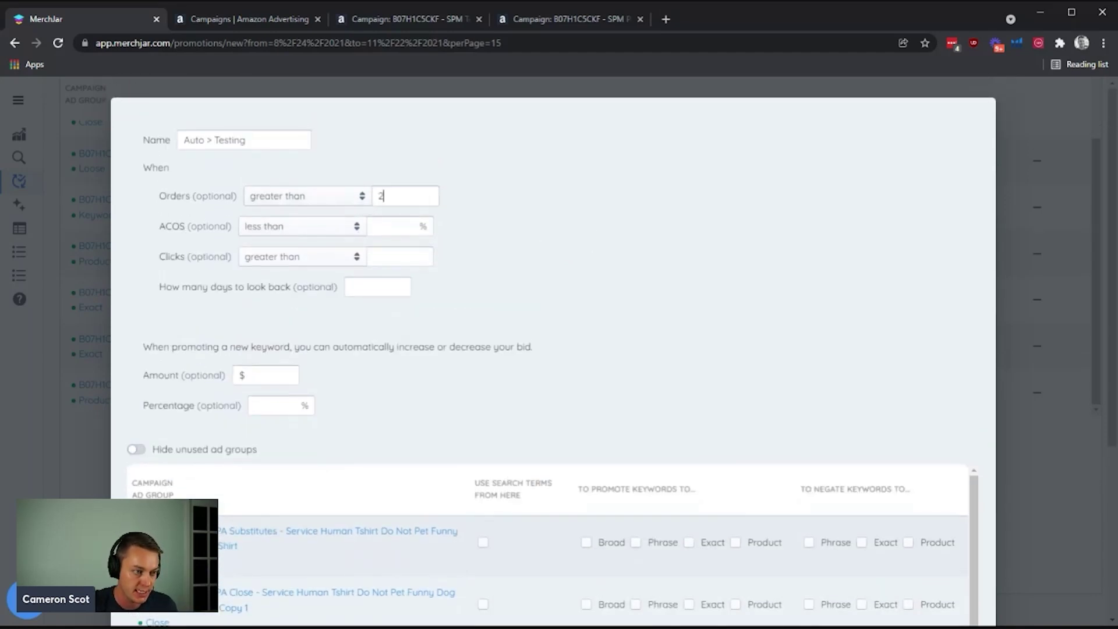
left_click(379, 195)
key("BackSpace")
type("1")
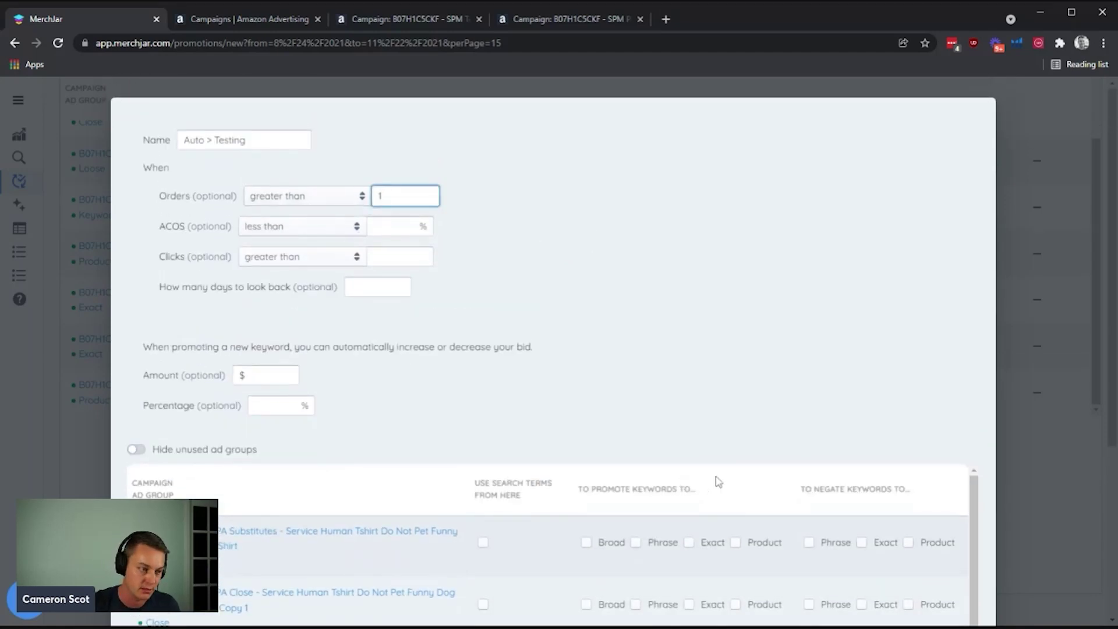
left_click(635, 233)
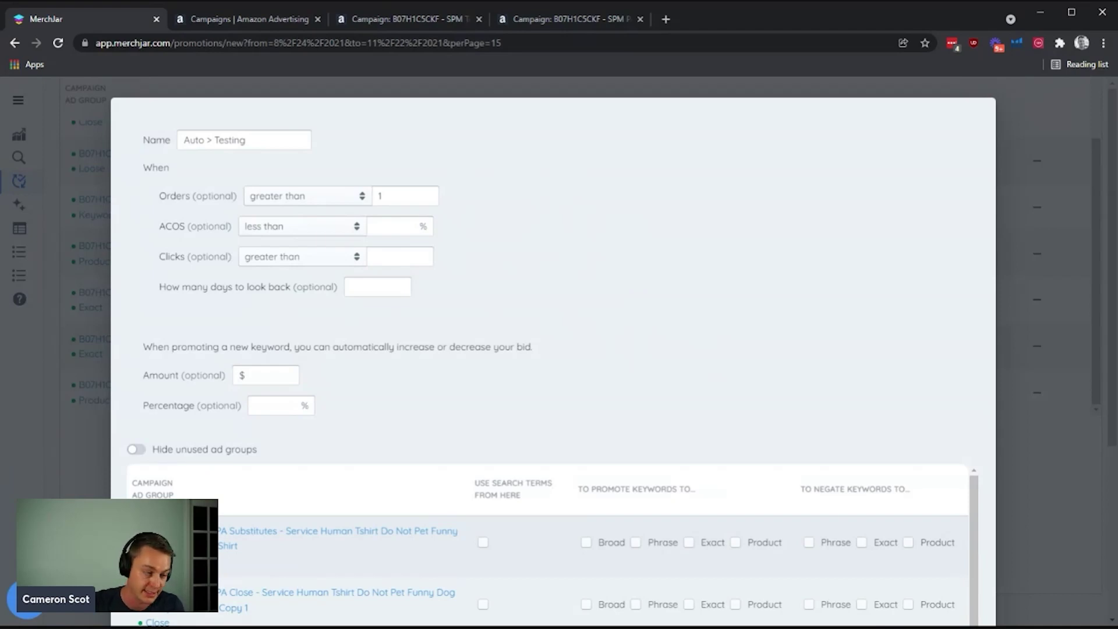
- Set the Auto > Testing rule to look back 120 days, leaving the ACOS condition empty
scroll(569, 269, "down", 1)
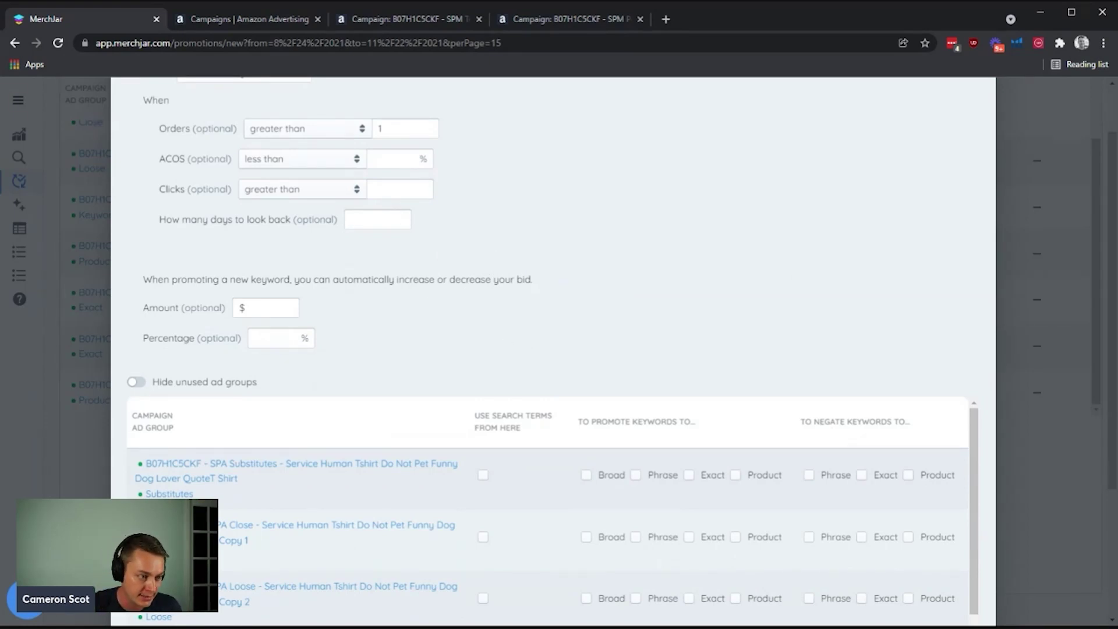
scroll(417, 193, "up", 2)
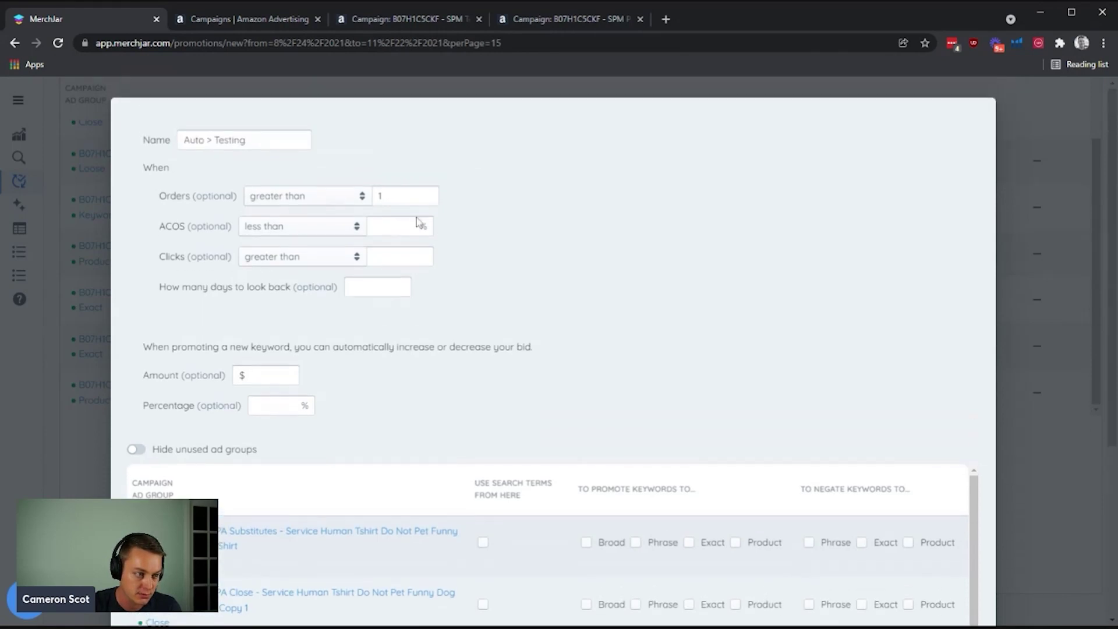
left_click(417, 228)
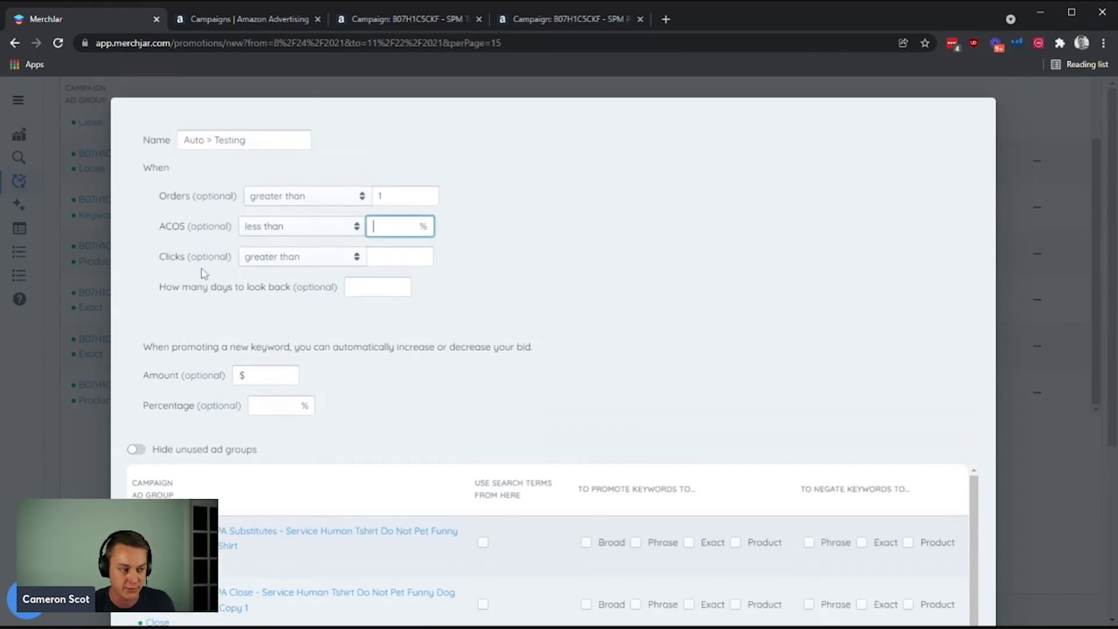
left_click(500, 280)
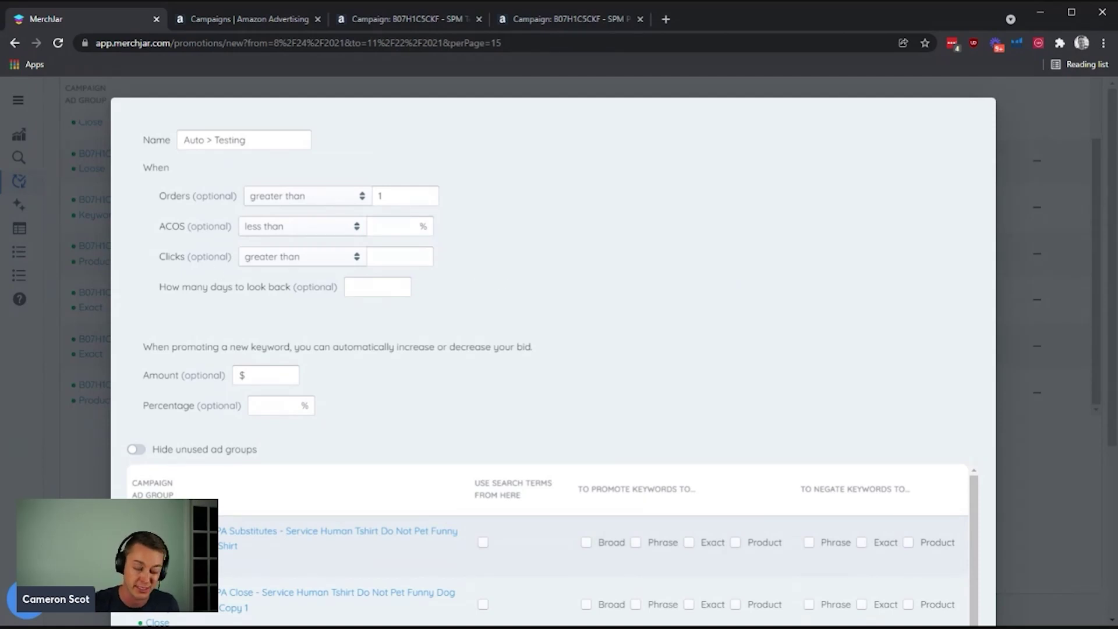
scroll(481, 305, "down", 1)
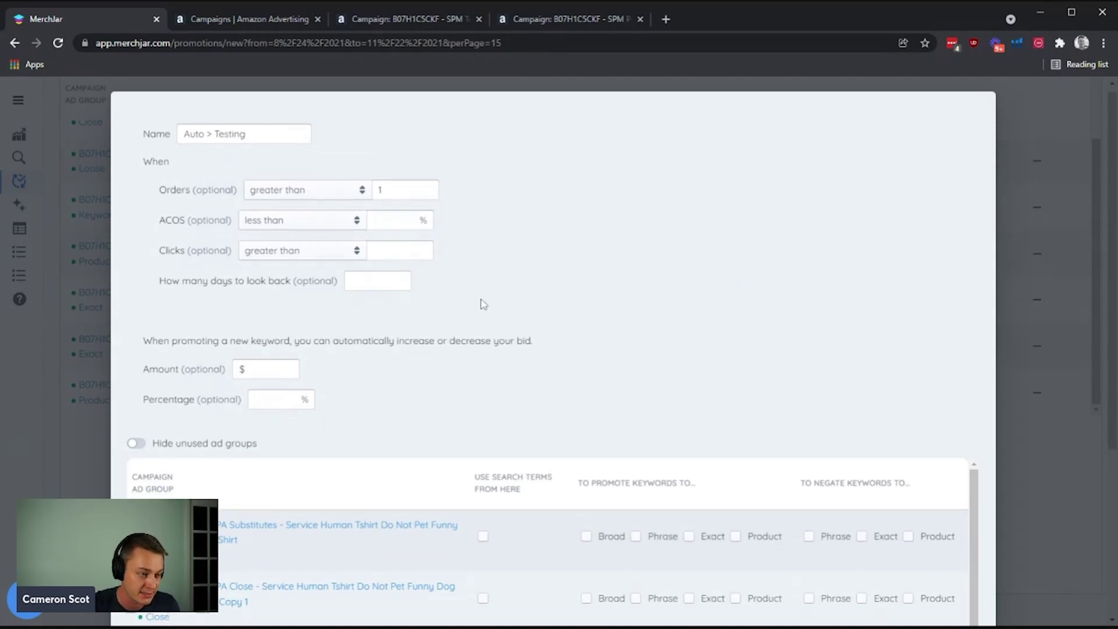
left_click(377, 220)
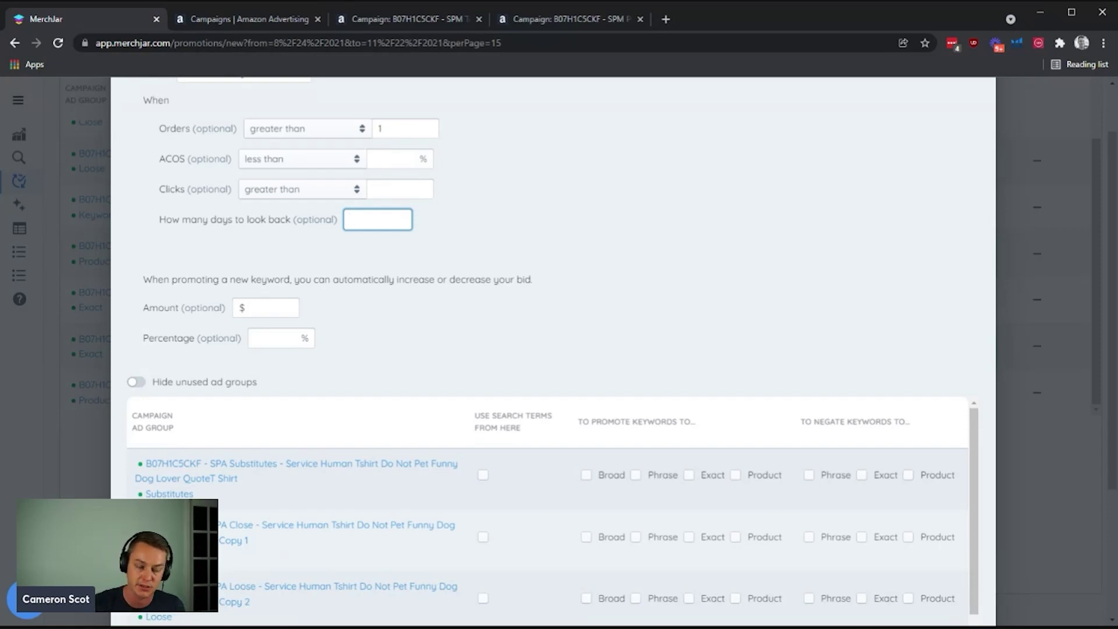
type("120")
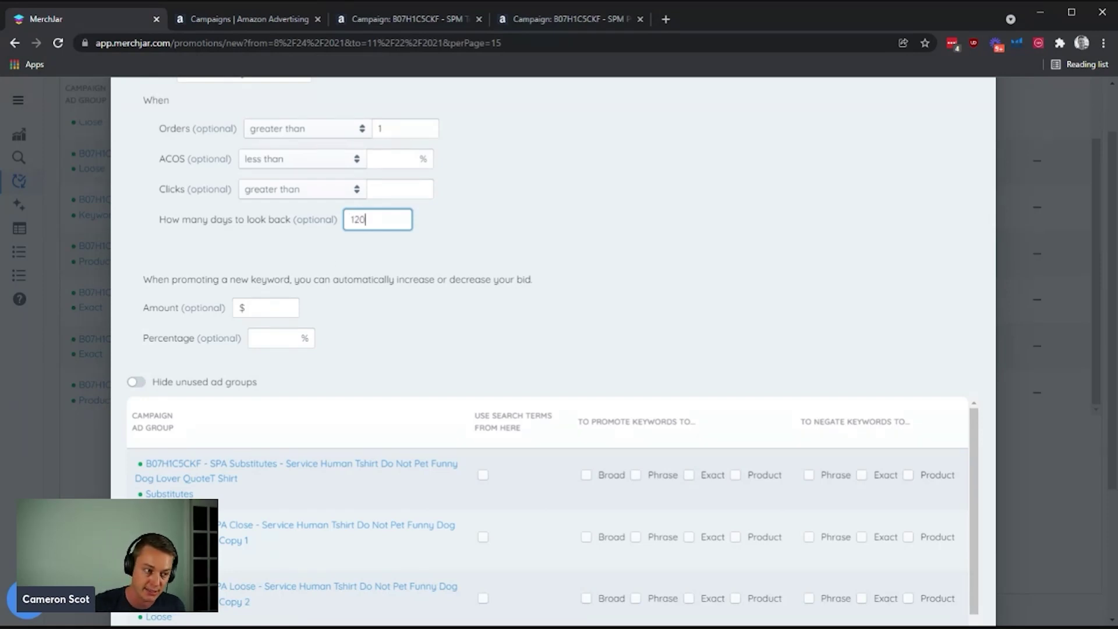
left_click(599, 222)
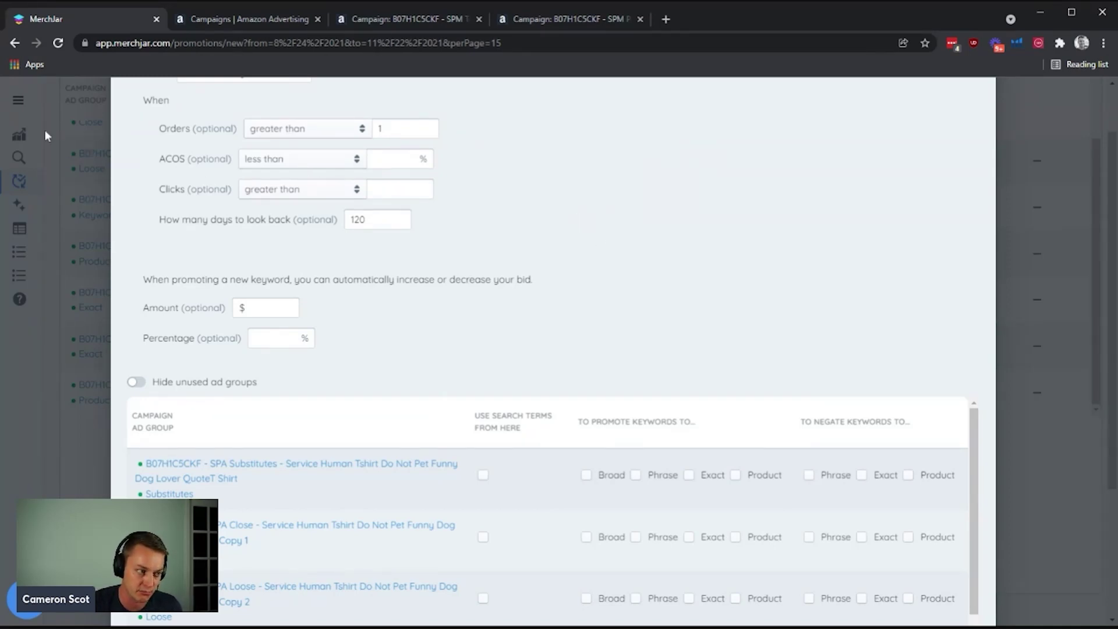
- Change the Auto > Testing rule's look-back period to 90 days
scroll(507, 243, "up", 2)
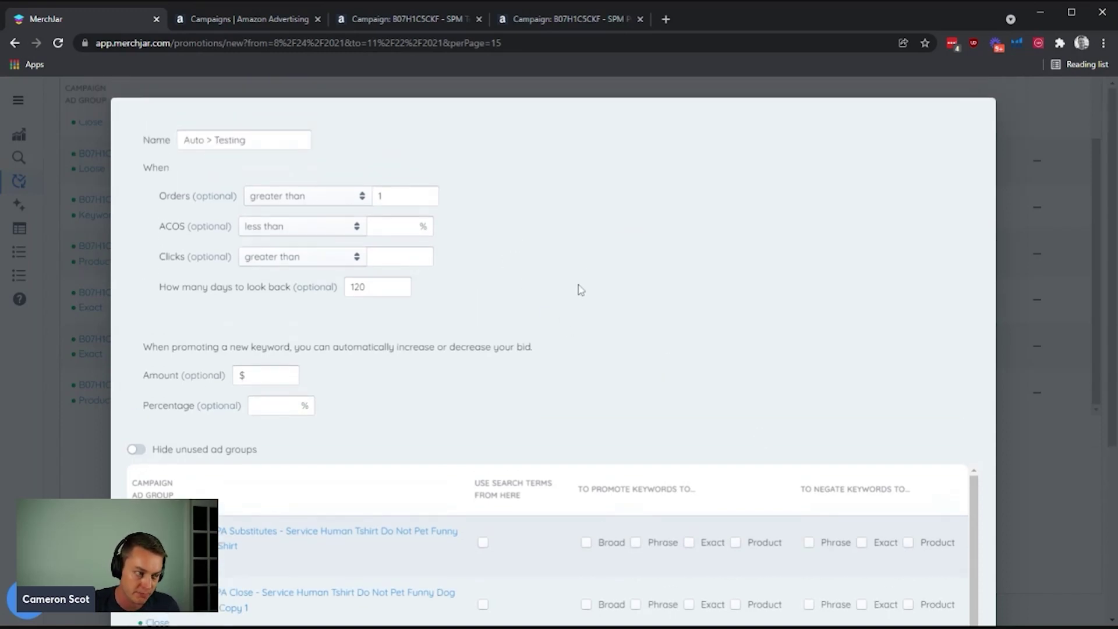
left_click_drag(365, 287, 351, 287)
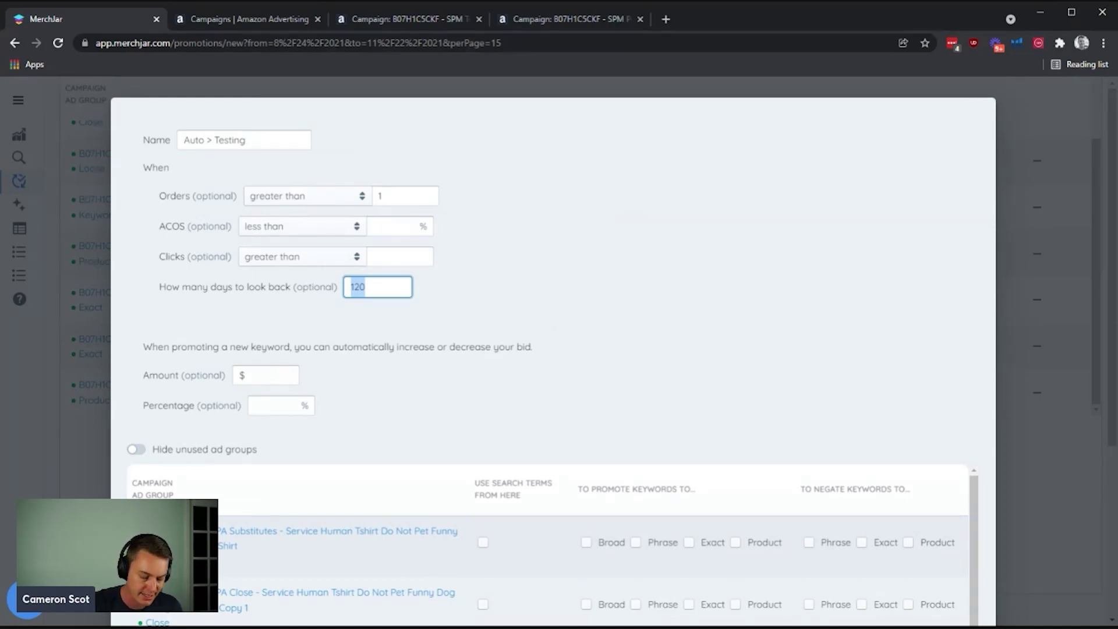
type("90")
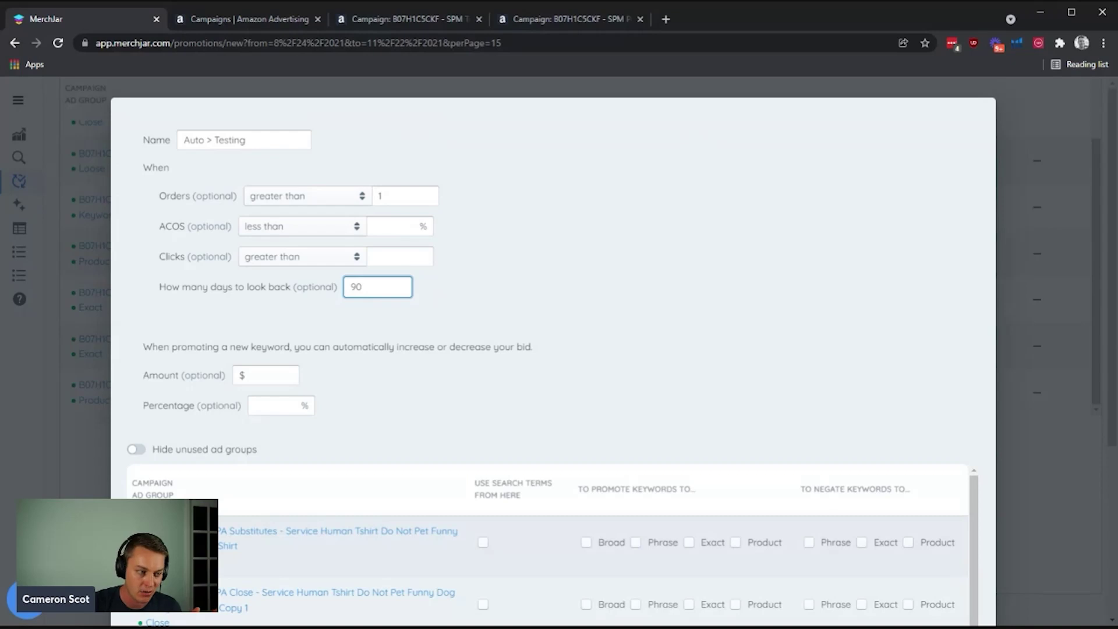
left_click(537, 227)
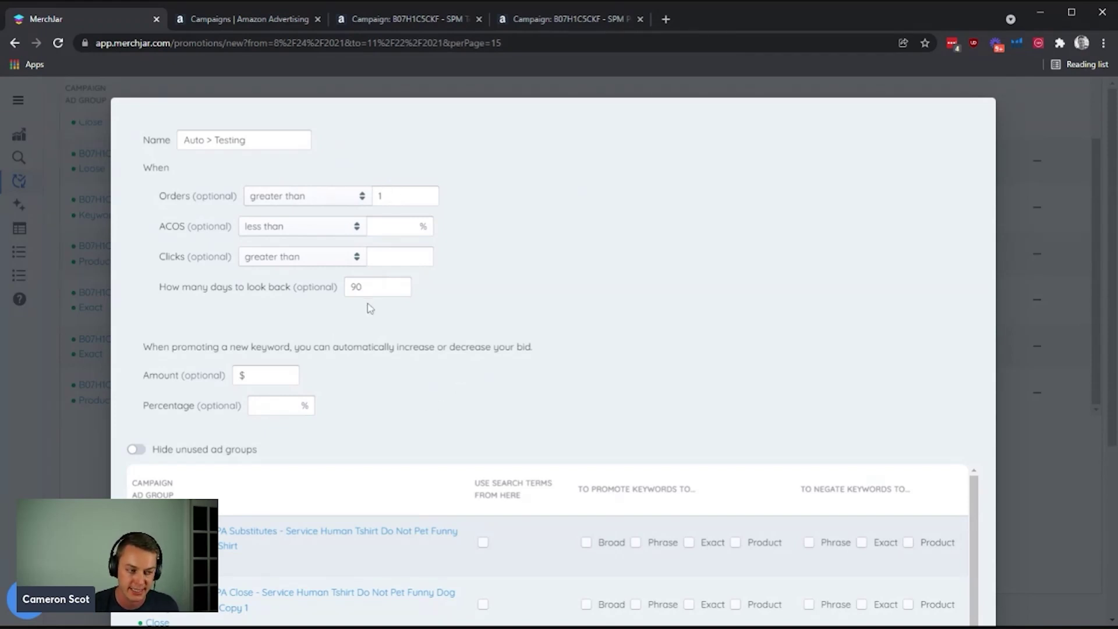
- Set the bid increase amount for newly promoted keywords to $.05, leaving the percentage empty
scroll(370, 307, "down", 1)
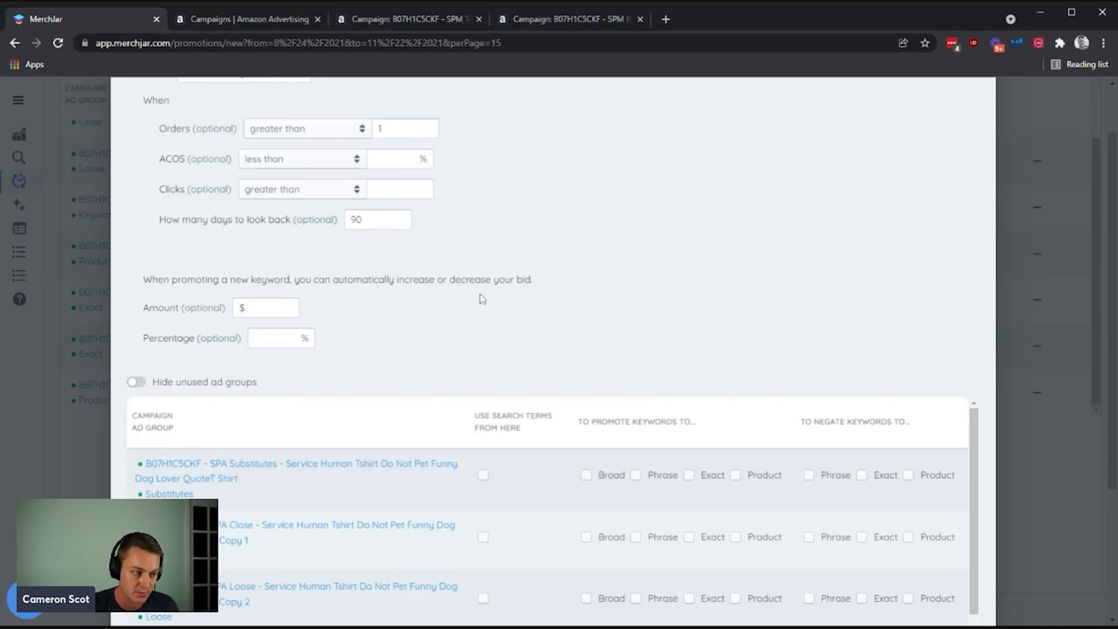
scroll(483, 299, "down", 1)
left_click_drag(241, 212, 571, 222)
left_click(574, 230)
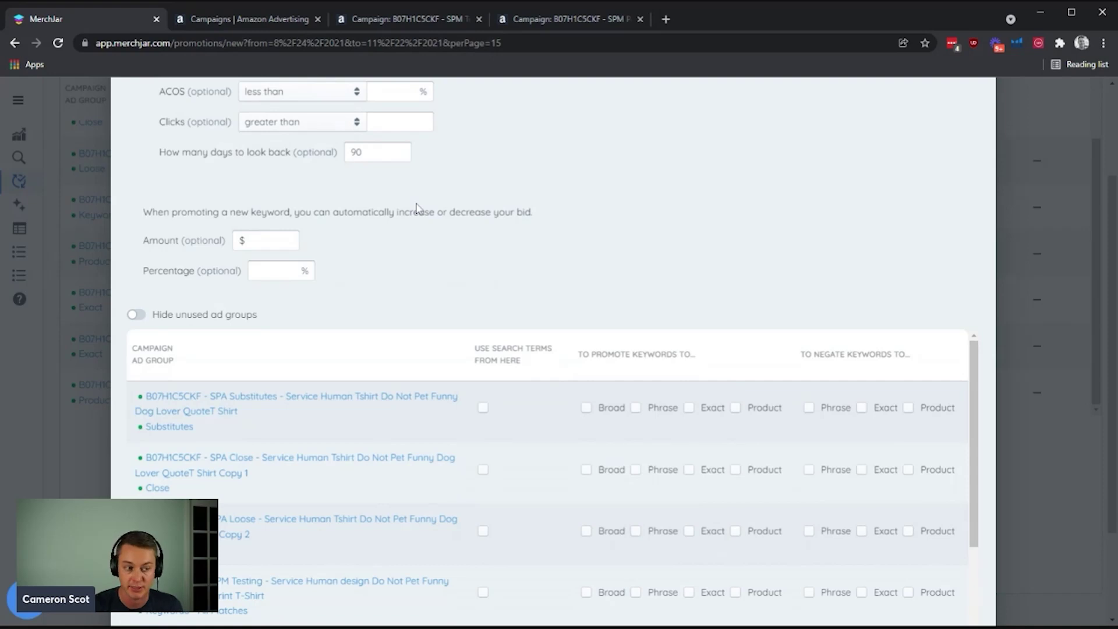
left_click(290, 241)
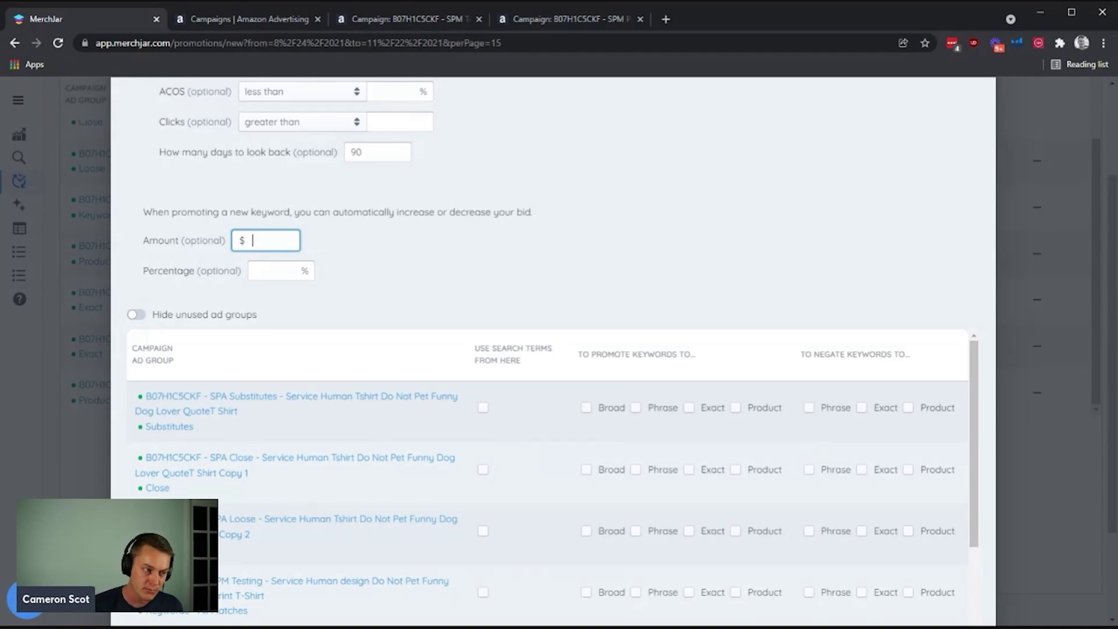
type(".05")
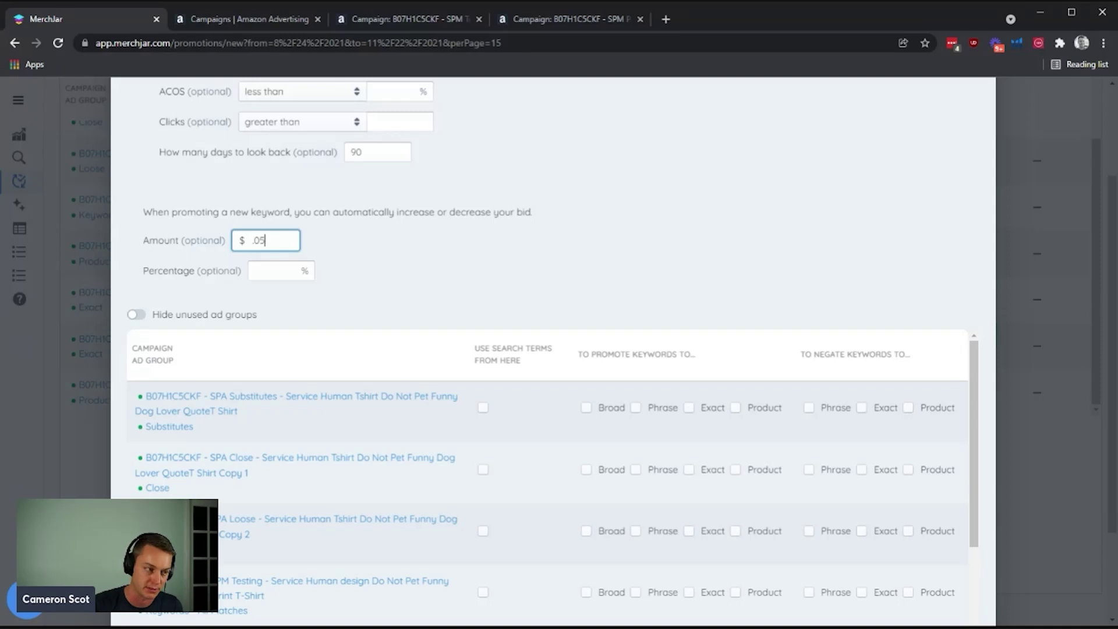
left_click(542, 91)
- Review the Auto > Testing rule's conditions, bid adjustment and the ad group table's columns
scroll(576, 169, "up", 1)
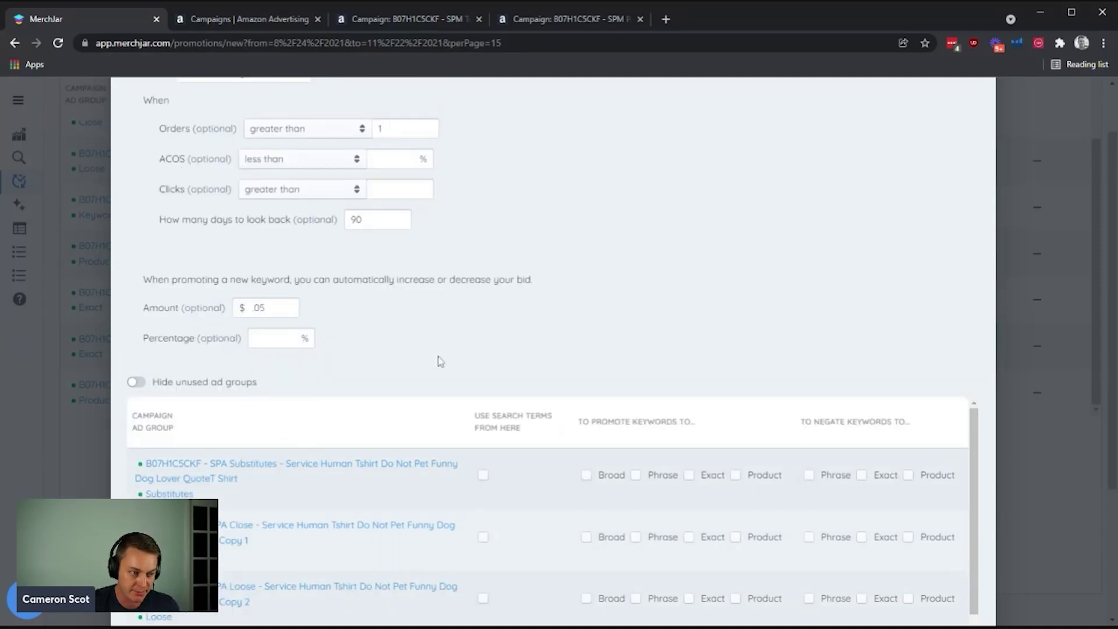
scroll(493, 230, "down", 1)
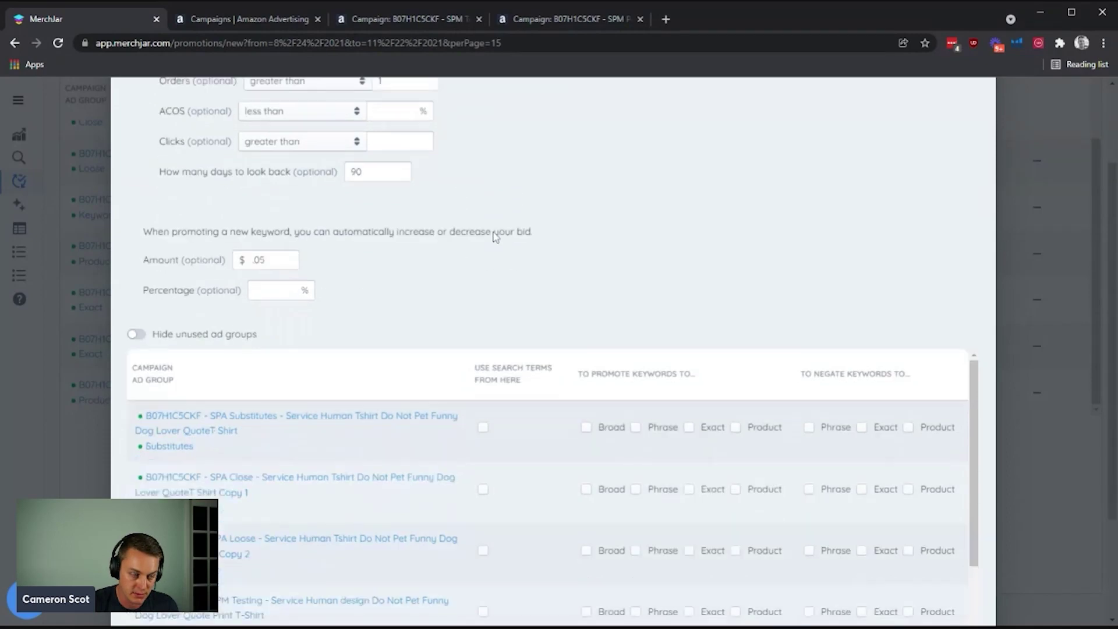
scroll(490, 251, "up", 2)
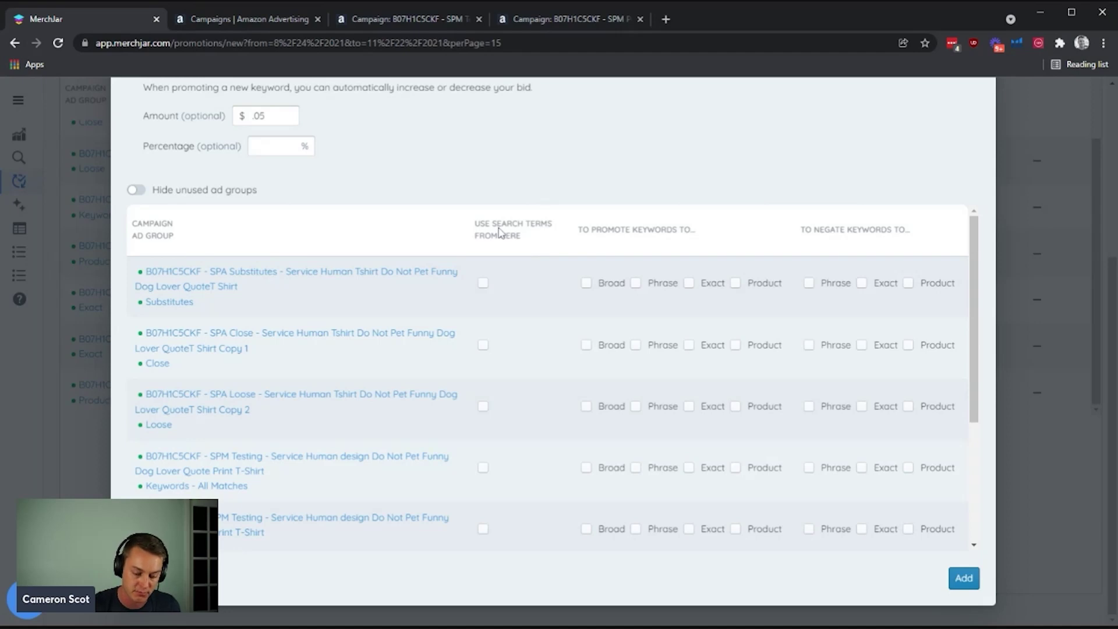
scroll(453, 221, "up", 2)
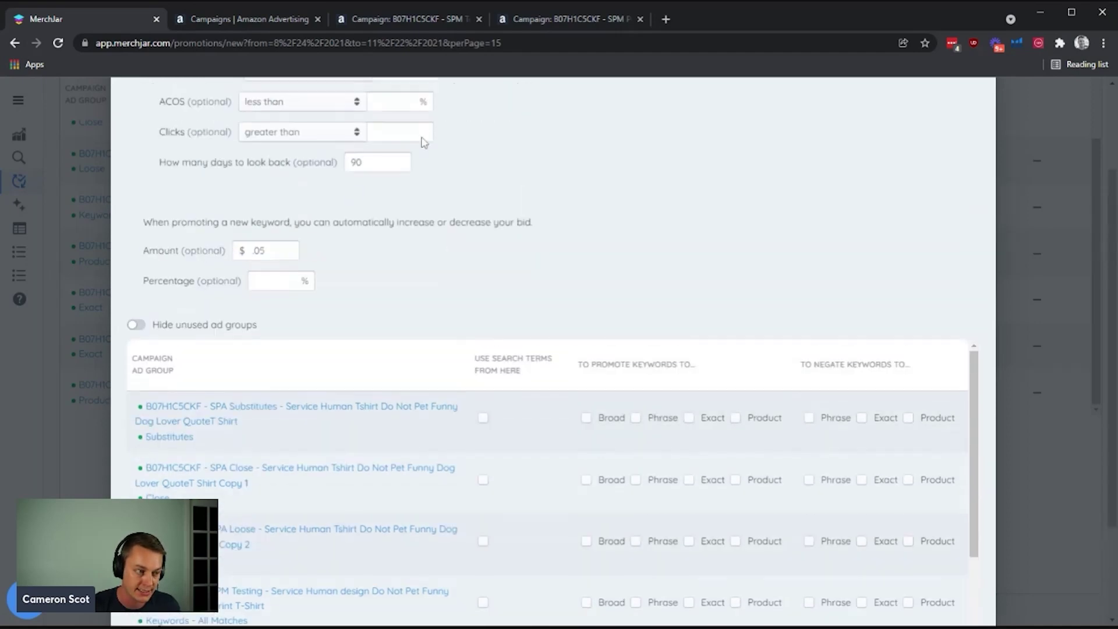
scroll(453, 220, "up", 1)
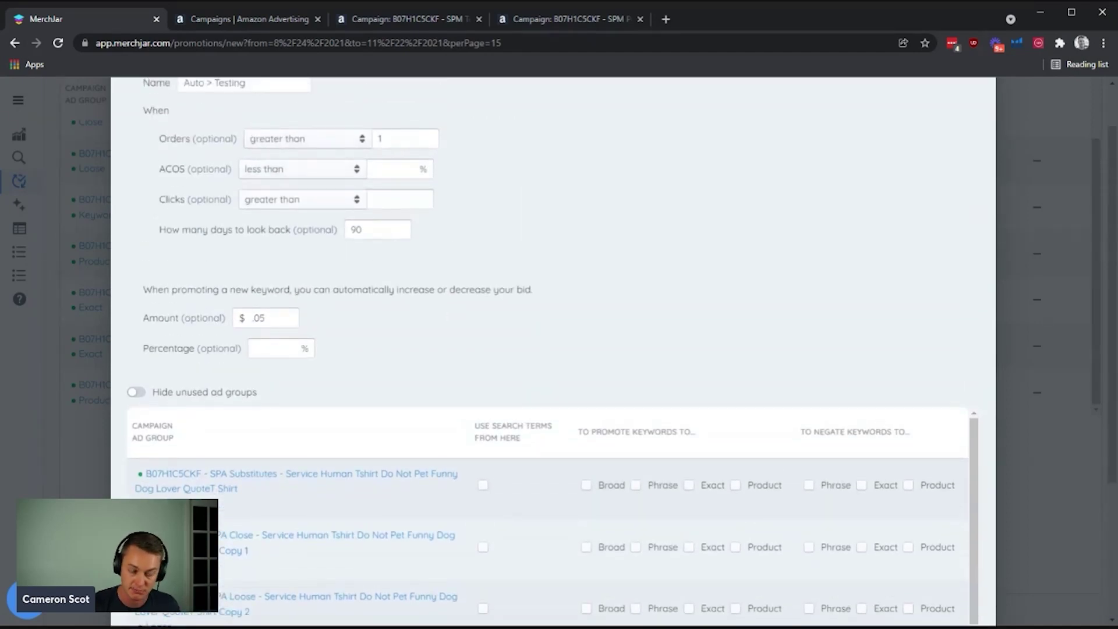
scroll(437, 254, "down", 2)
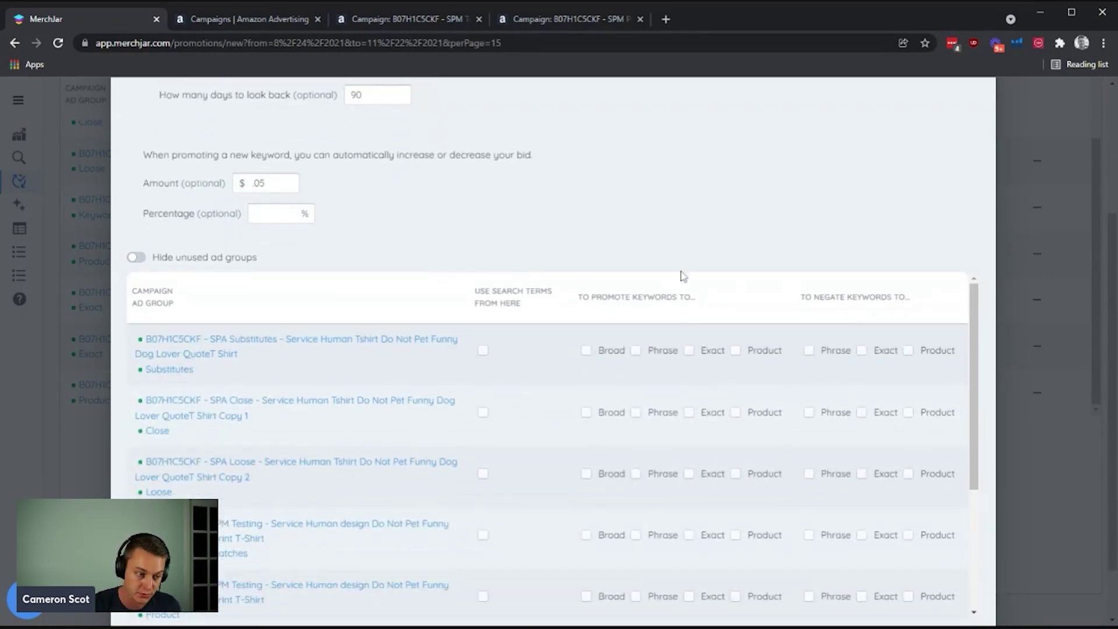
scroll(612, 317, "down", 2)
scroll(506, 391, "up", 2)
scroll(435, 155, "down", 1)
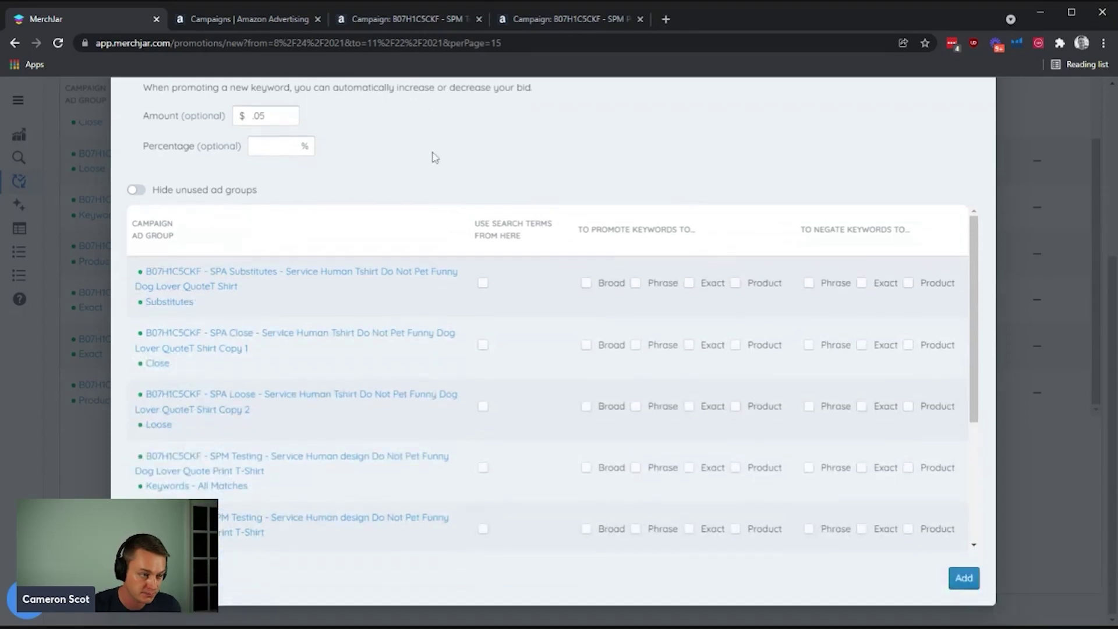
scroll(470, 358, "up", 3)
scroll(472, 324, "down", 3)
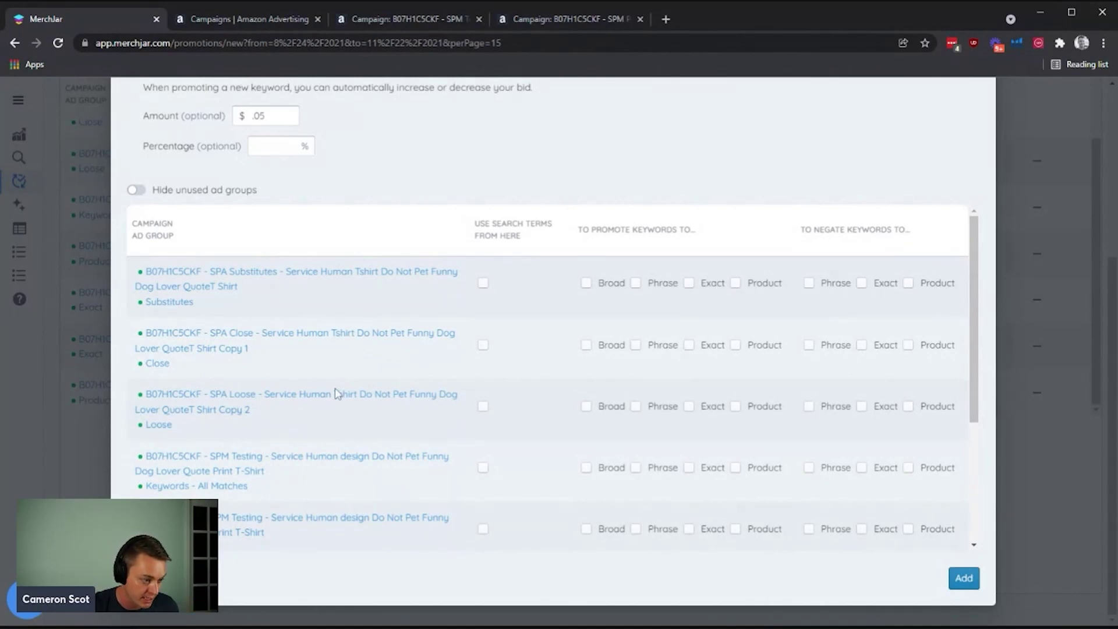
- Use search terms from the SPA Loose, SPA Close and SPA Substitutes ad groups as the rule's sources
scroll(324, 449, "down", 3)
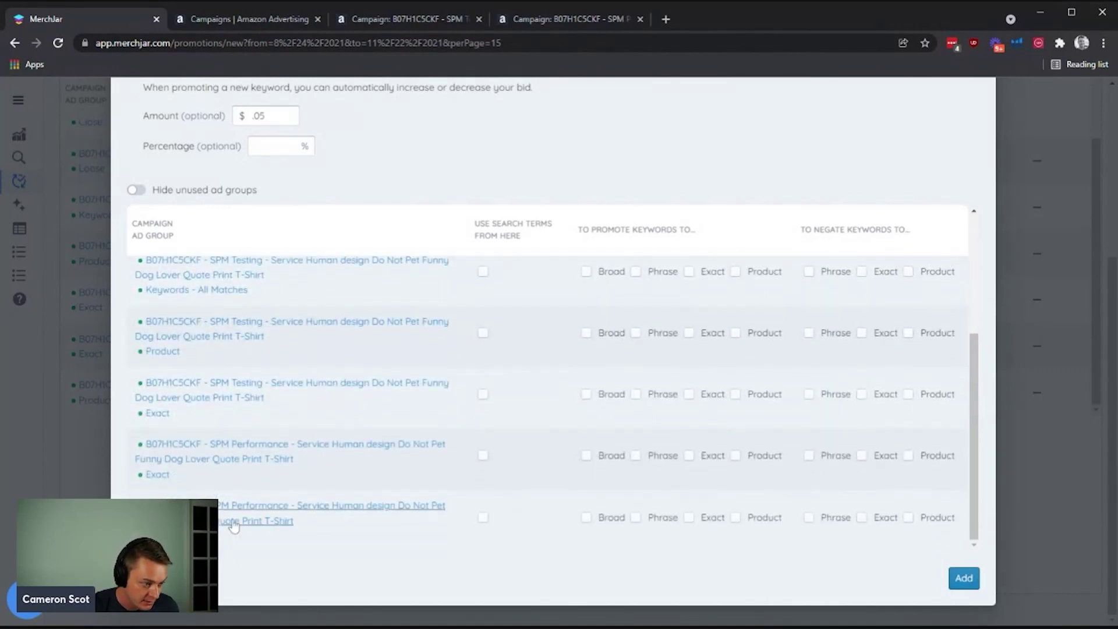
scroll(257, 396, "up", 5)
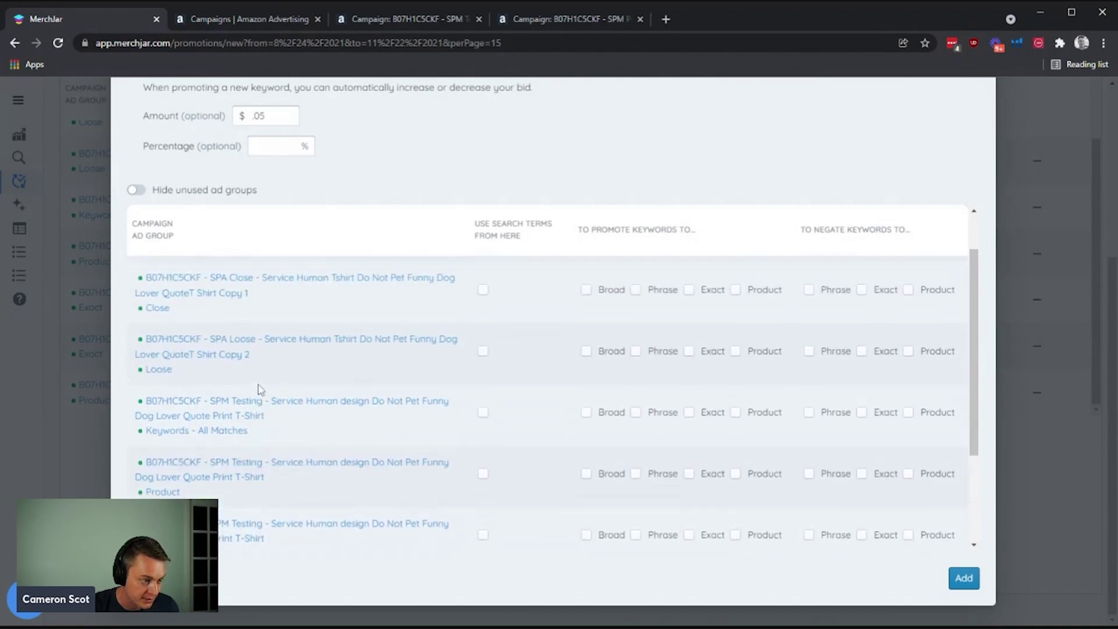
scroll(260, 389, "up", 1)
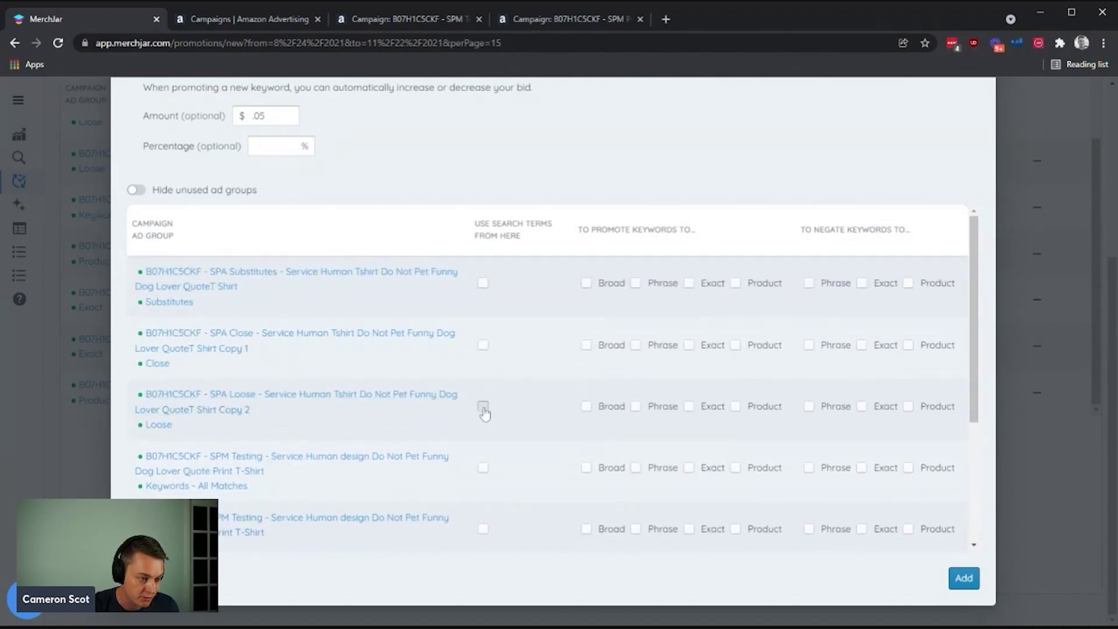
left_click(483, 408)
left_click(483, 346)
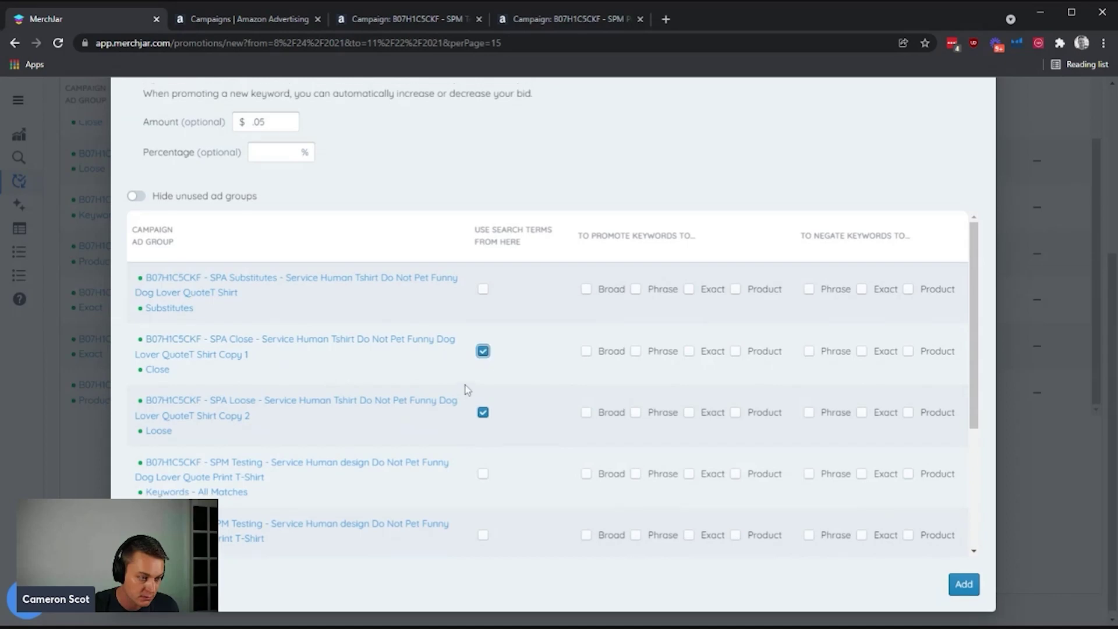
scroll(466, 390, "up", 2)
left_click(483, 417)
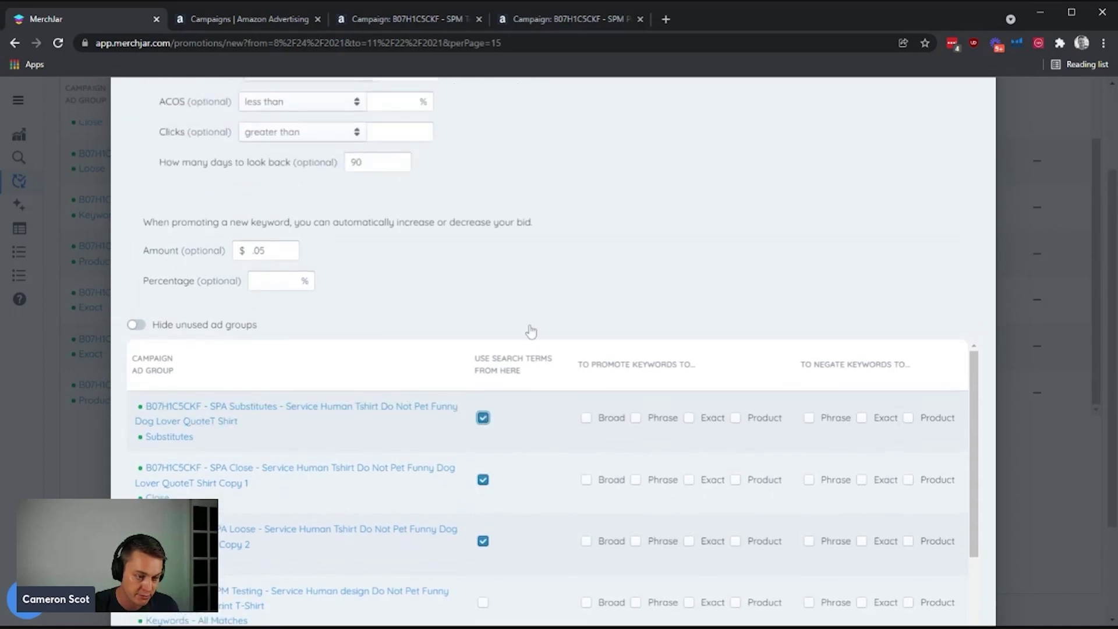
- Promote keywords as Exact to the SPM Testing Exact ad group and as Product to the SPM Testing Product ad group
scroll(531, 332, "down", 2)
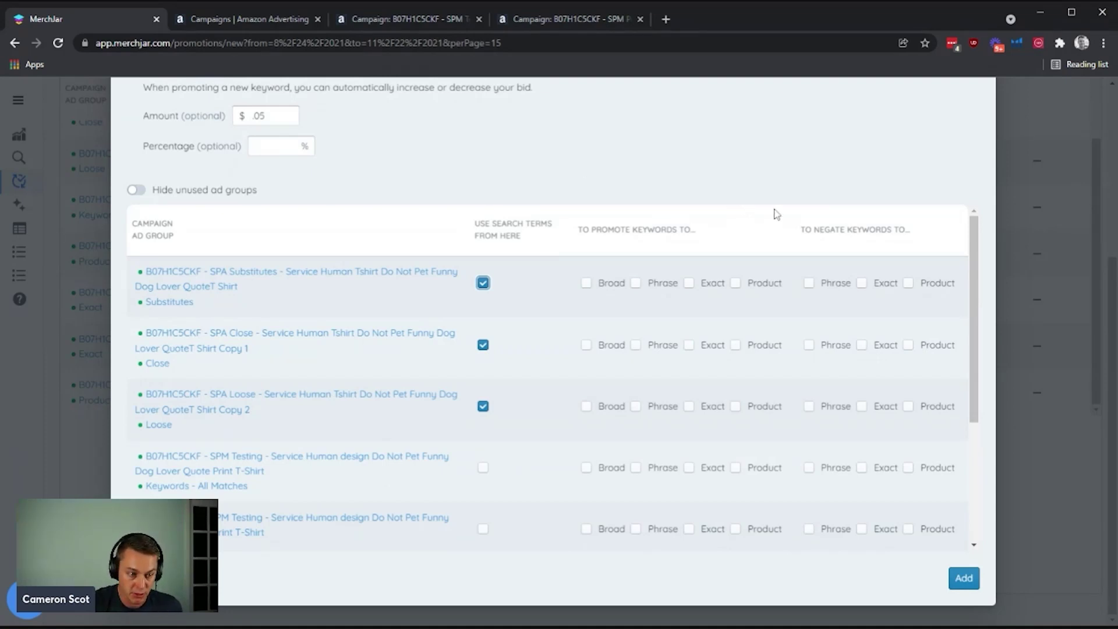
scroll(775, 215, "down", 1)
scroll(770, 216, "up", 1)
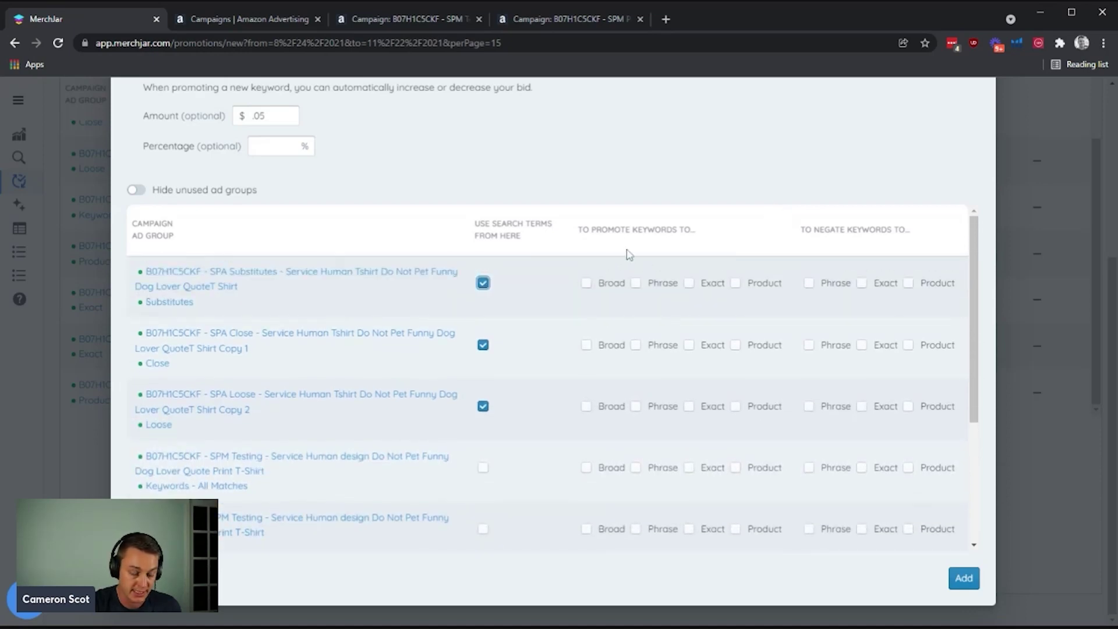
scroll(472, 417, "down", 3)
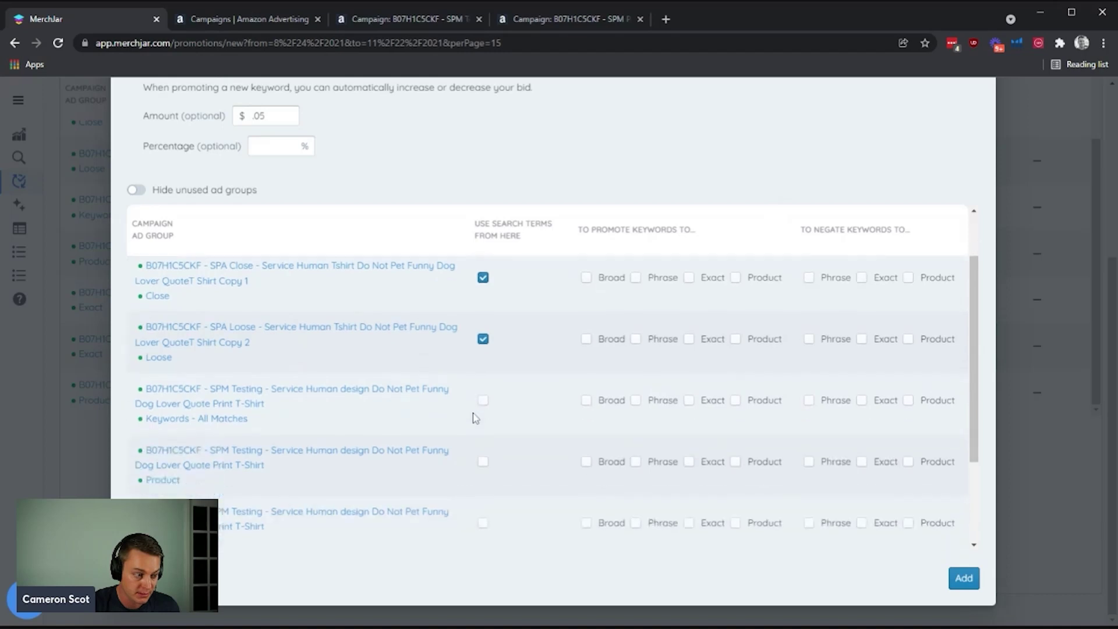
scroll(314, 431, "down", 1)
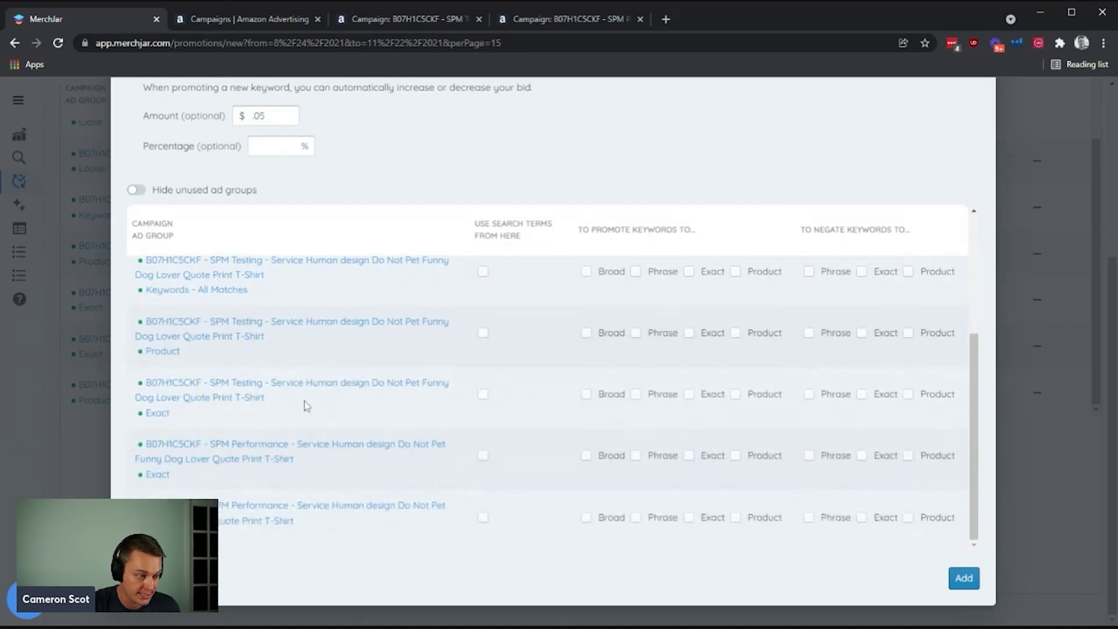
scroll(292, 411, "up", 1)
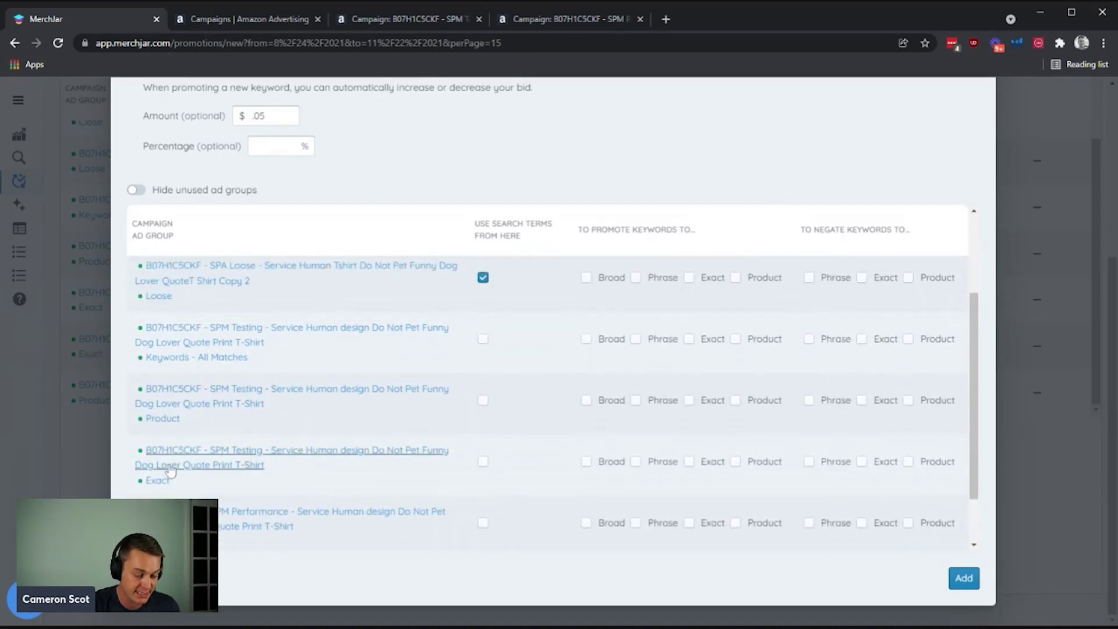
left_click(689, 461)
left_click(736, 402)
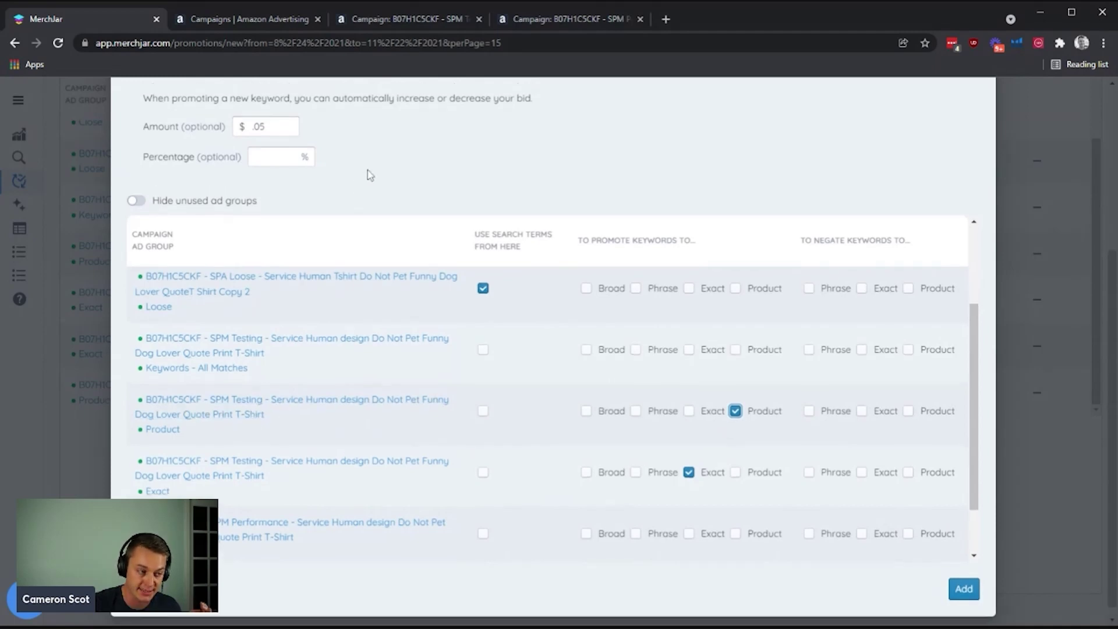
- Review the rule's source ad groups and promotion targets across the ad group table
scroll(369, 175, "up", 4)
scroll(420, 351, "down", 4)
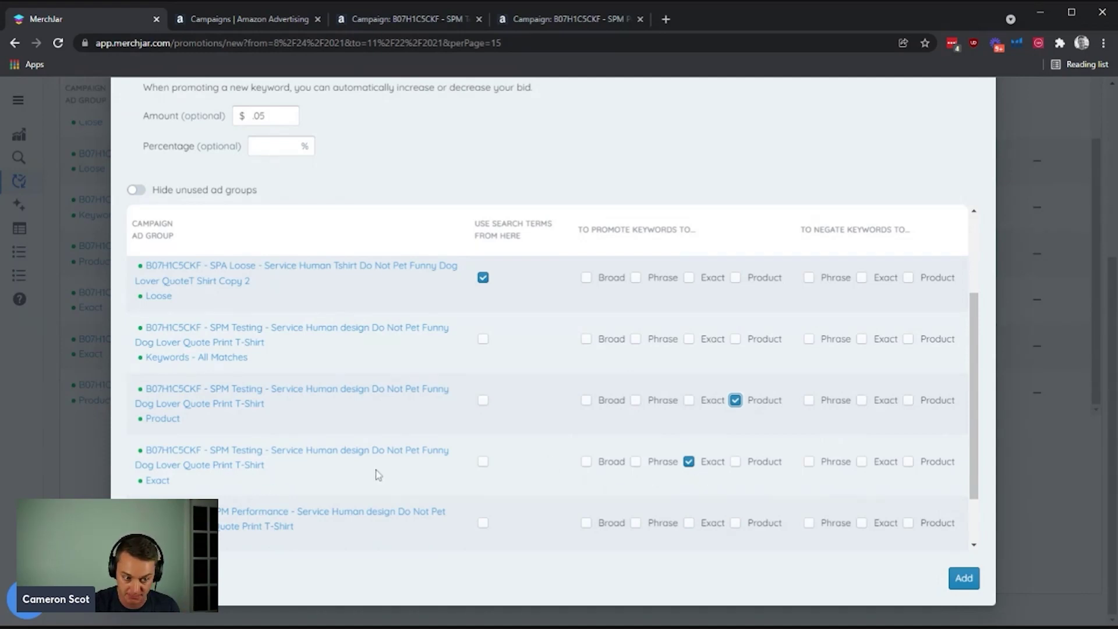
scroll(676, 443, "up", 2)
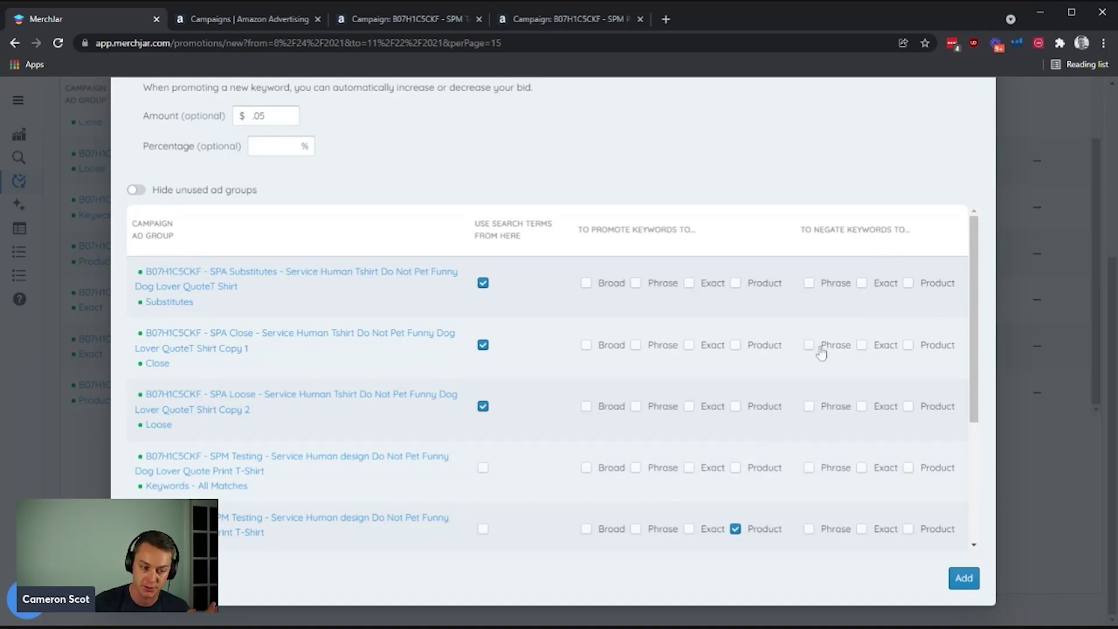
scroll(784, 340, "down", 1)
scroll(786, 341, "up", 1)
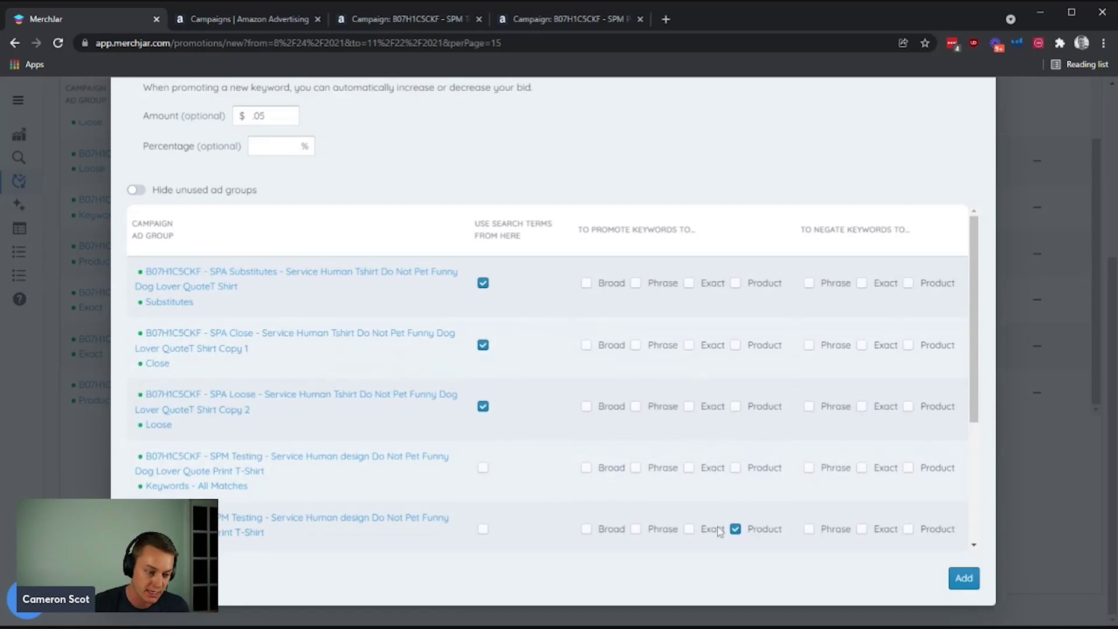
scroll(718, 527, "down", 1)
left_click(689, 524)
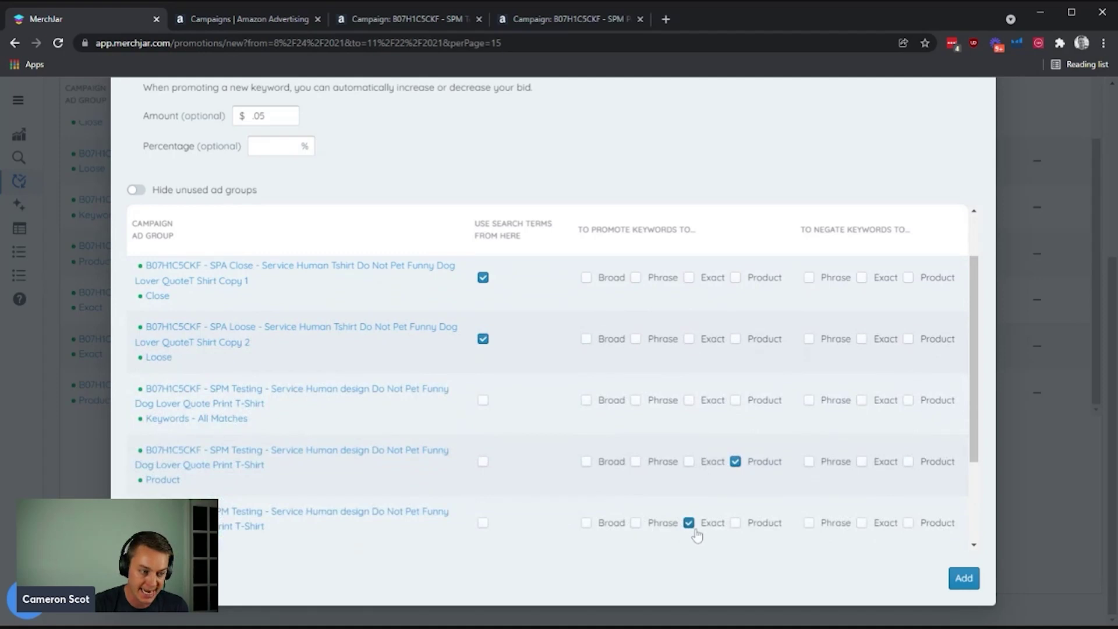
- Negate promoted keywords as Exact in the SPA Substitutes, SPA Close and SPA Loose ad groups
scroll(633, 477, "up", 1)
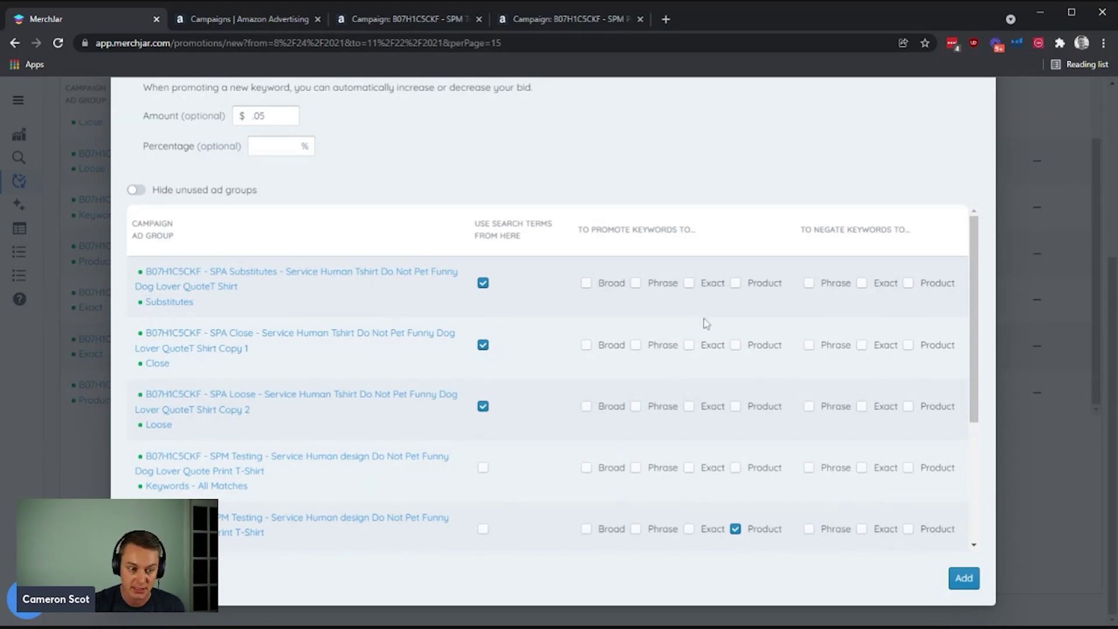
left_click(862, 284)
left_click(862, 346)
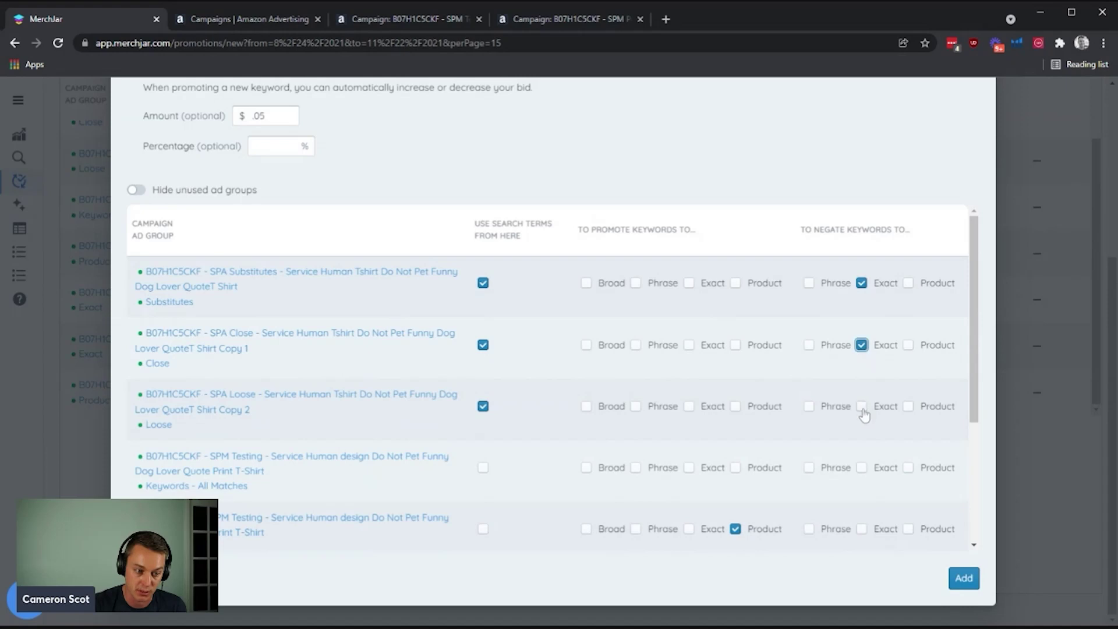
left_click(862, 406)
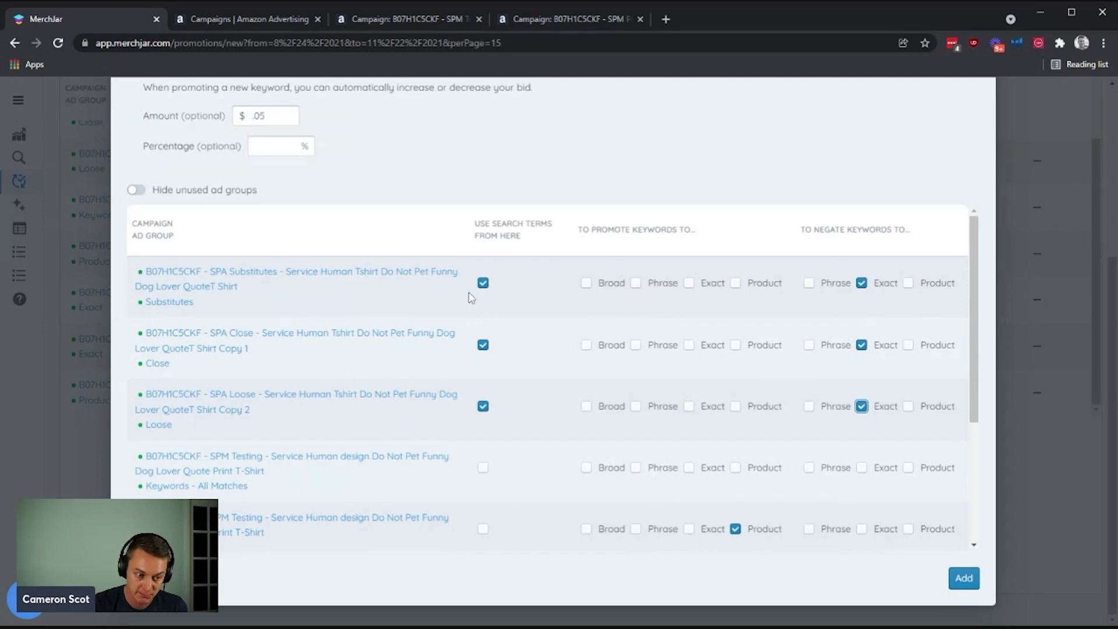
scroll(638, 479, "down", 2)
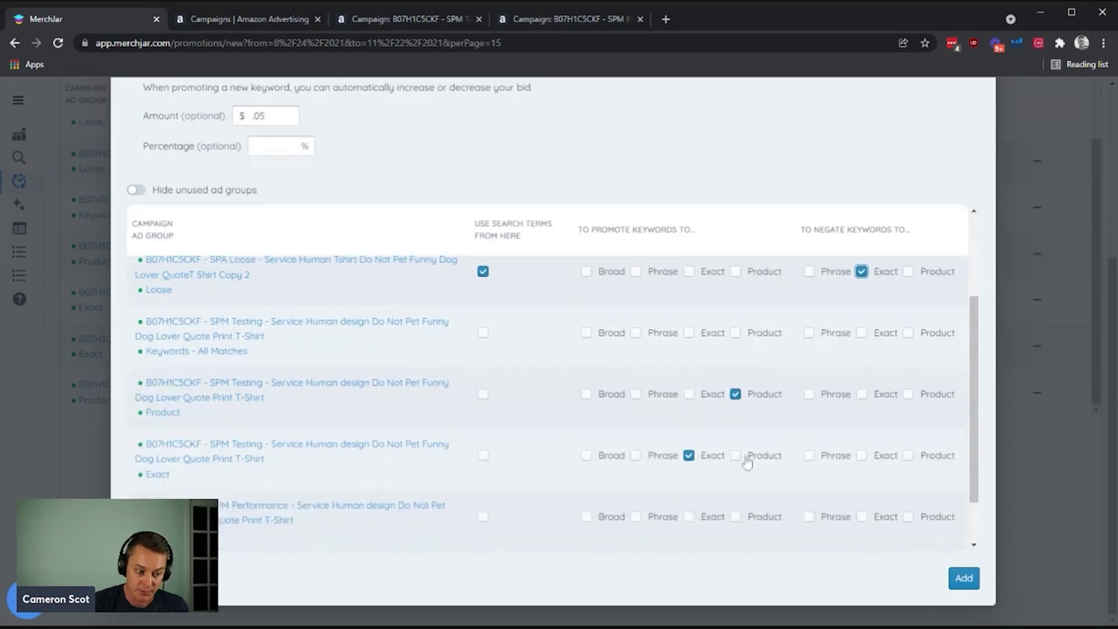
- Remove the Exact negation from the SPA Close, SPA Loose and SPA Substitutes ad groups
left_click(690, 457)
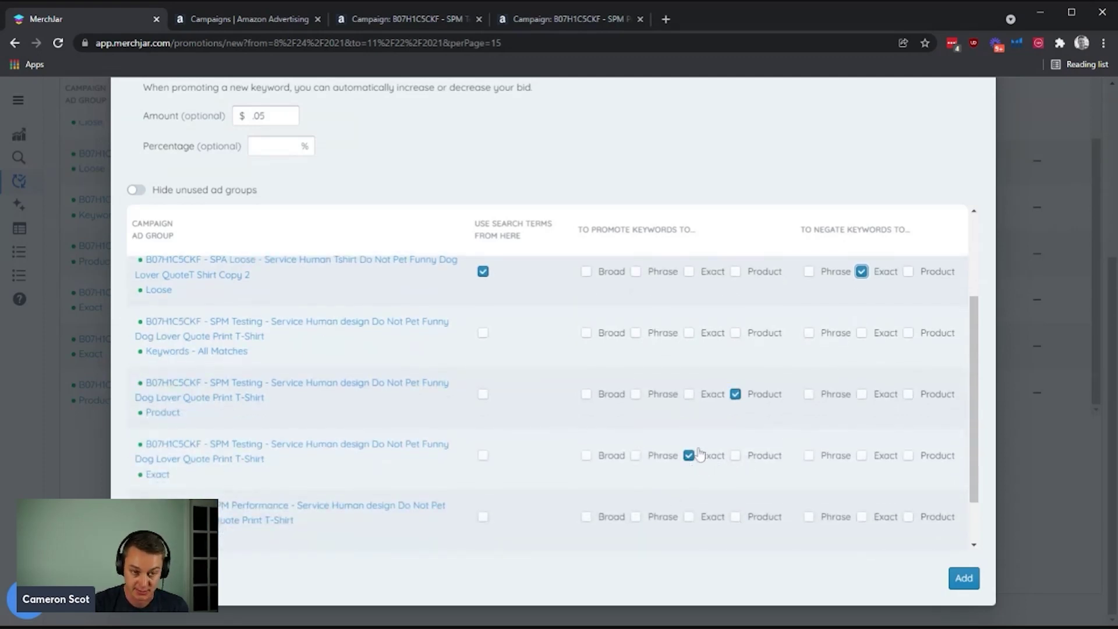
scroll(699, 454, "up", 2)
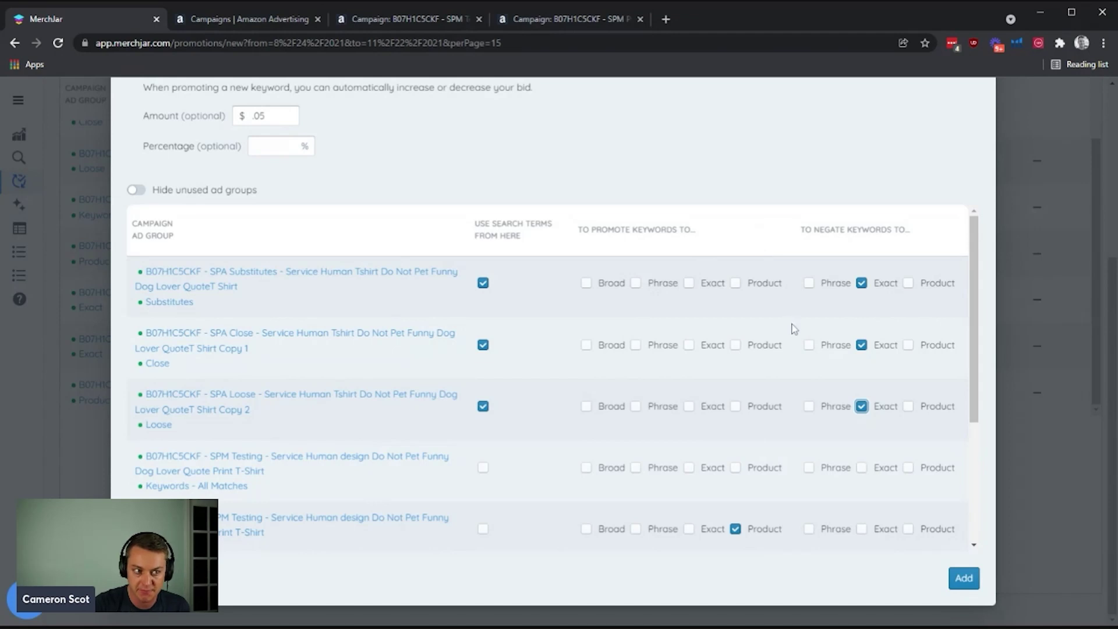
scroll(736, 331, "down", 1)
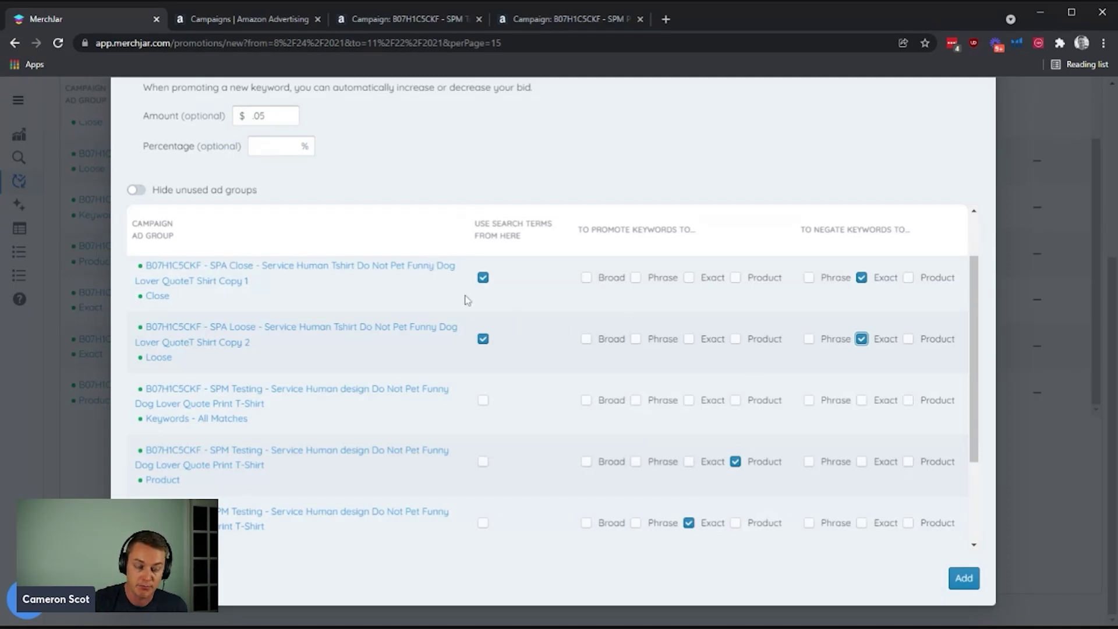
left_click(861, 278)
left_click(861, 339)
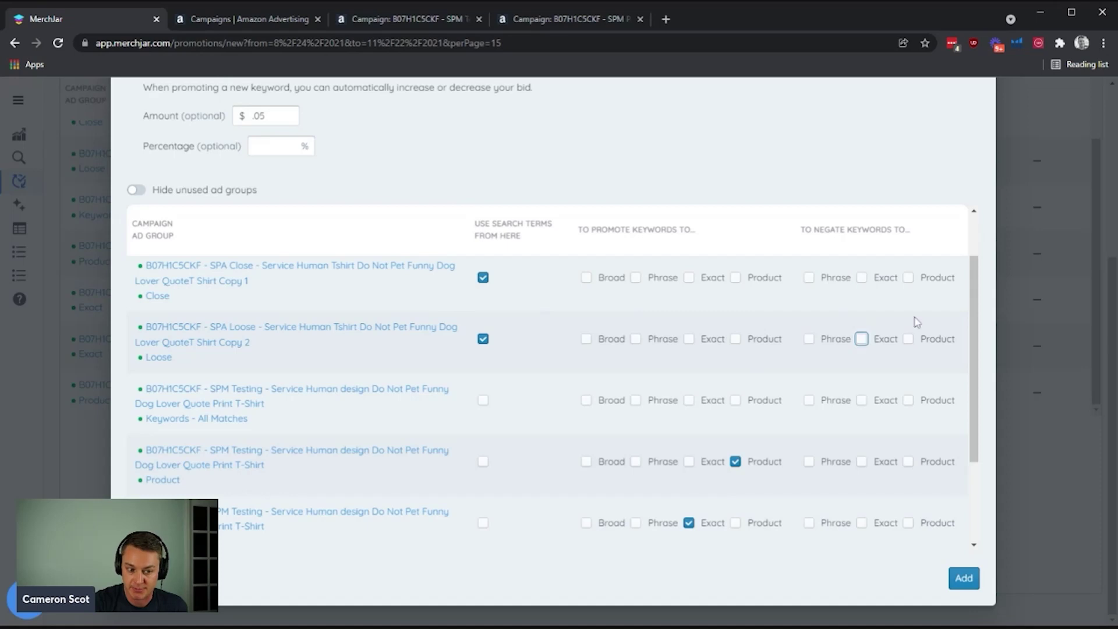
scroll(547, 339, "up", 1)
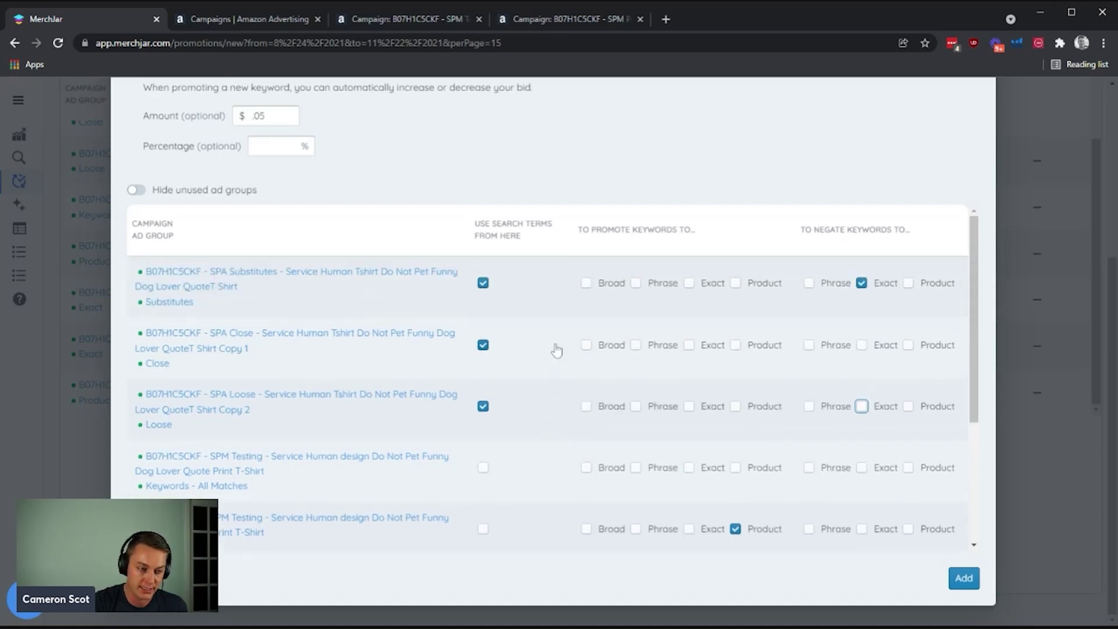
left_click(861, 283)
scroll(658, 372, "down", 1)
left_click(711, 524)
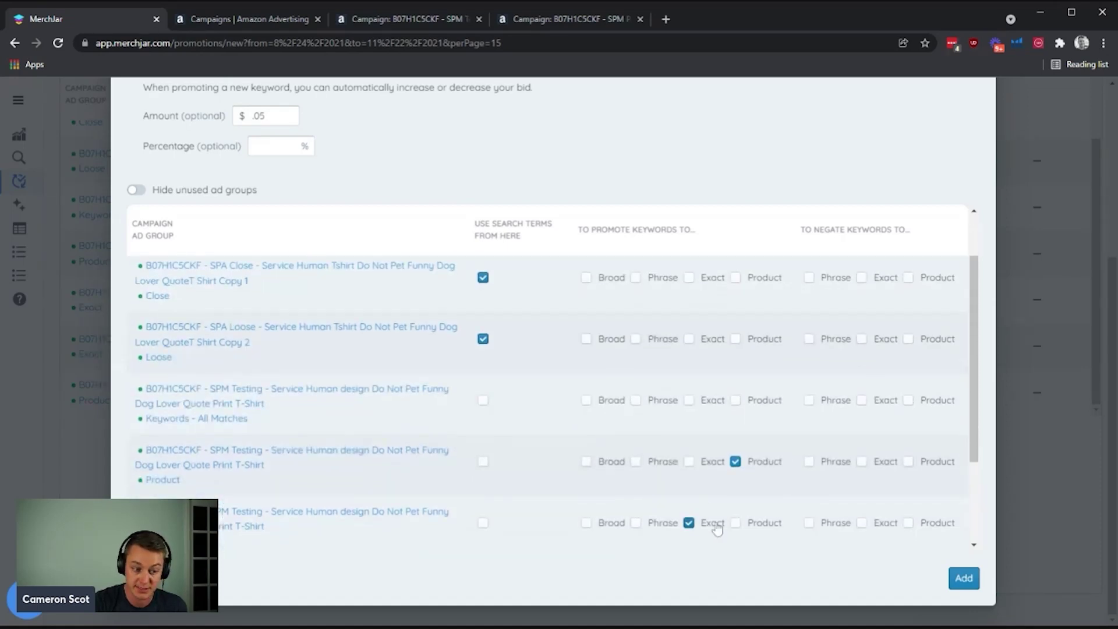
- Review the Auto > Testing rule's conditions, bid increase, source ad groups and promotion targets
scroll(583, 378, "up", 1)
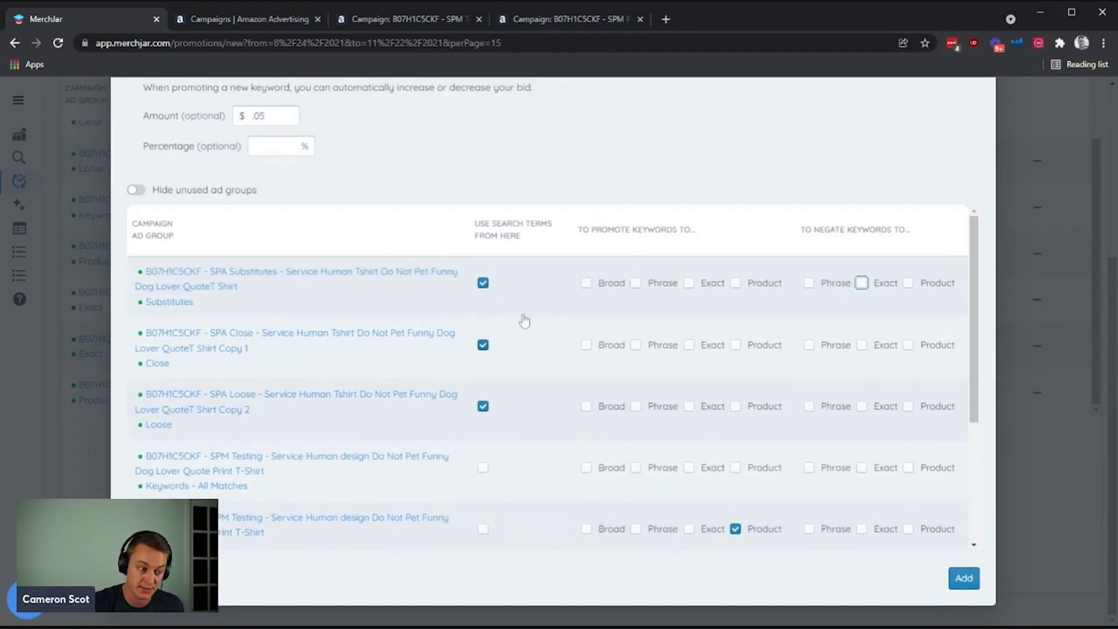
scroll(495, 355, "up", 1)
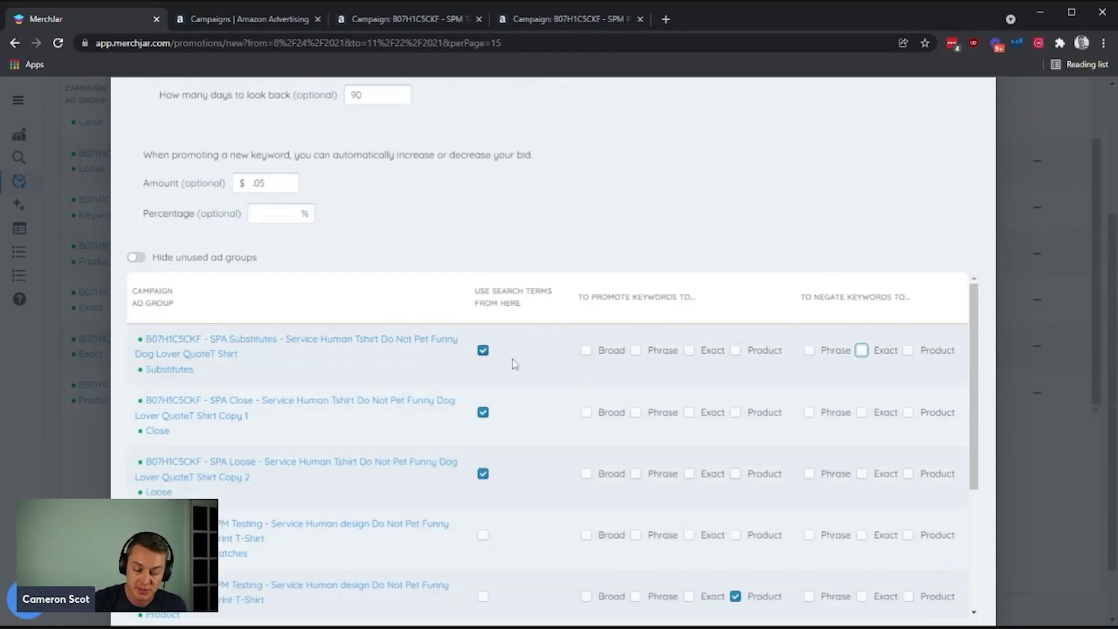
scroll(420, 362, "up", 2)
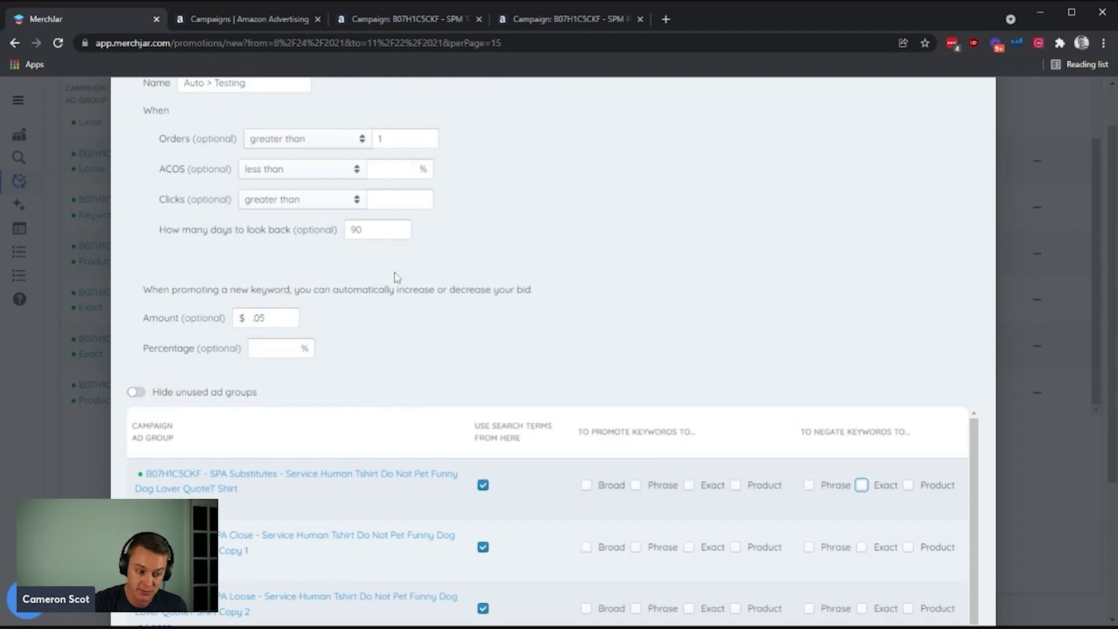
scroll(399, 280, "down", 2)
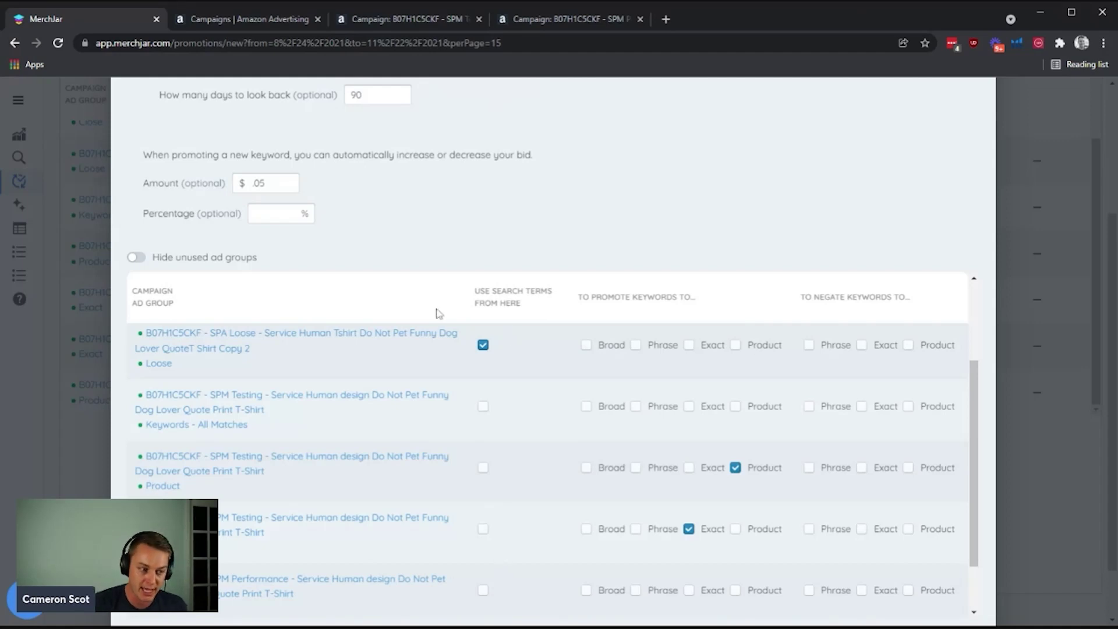
scroll(438, 315, "up", 2)
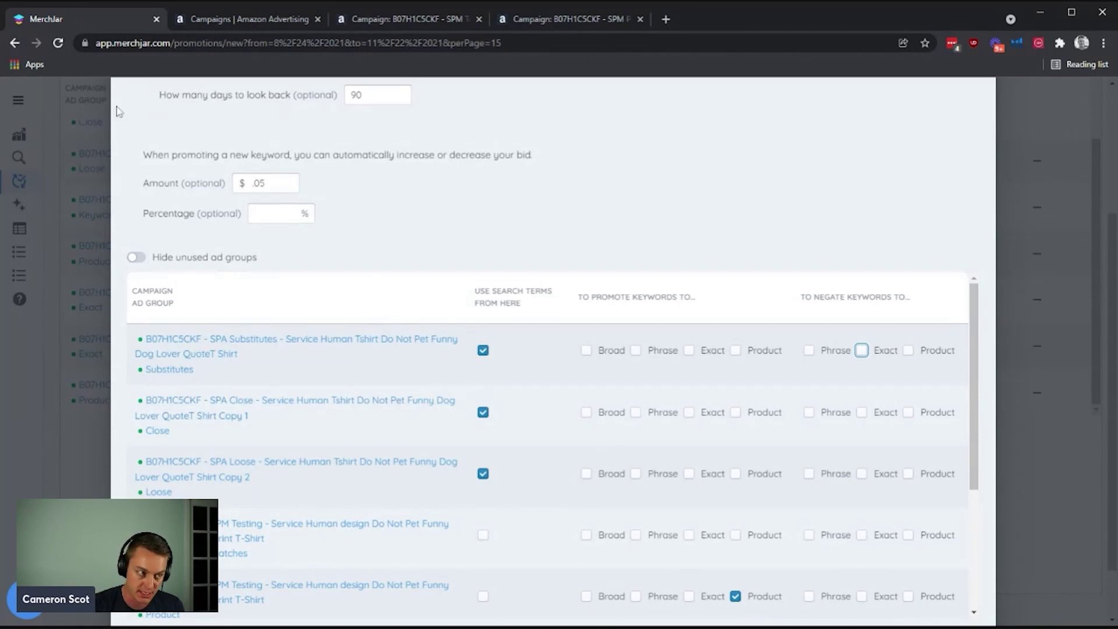
scroll(555, 205, "up", 2)
scroll(557, 257, "down", 2)
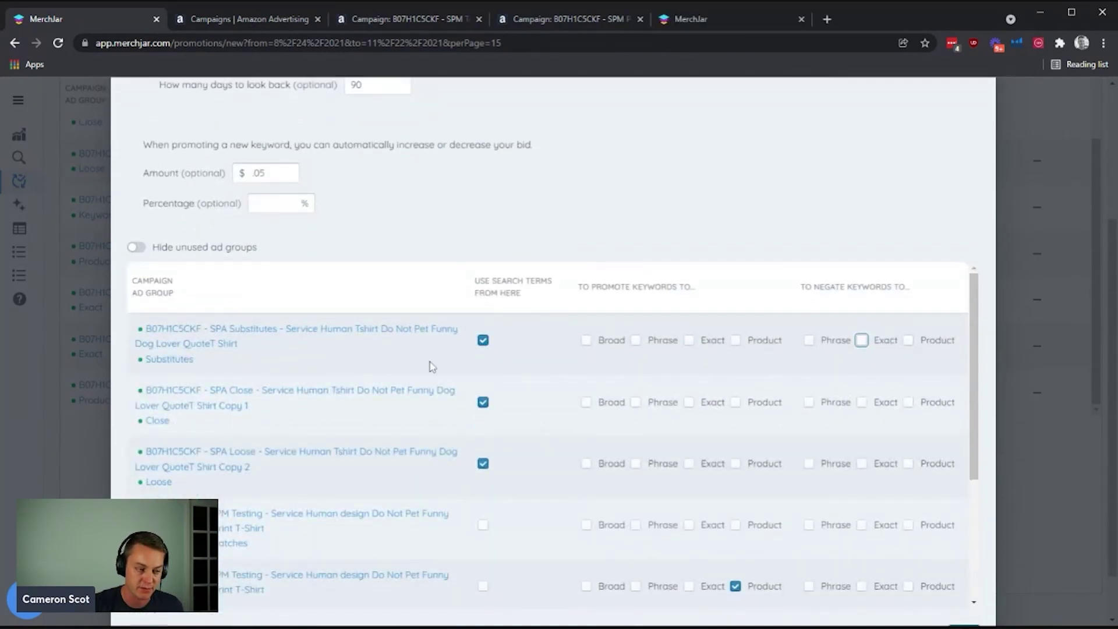
scroll(408, 408, "down", 1)
scroll(401, 418, "down", 1)
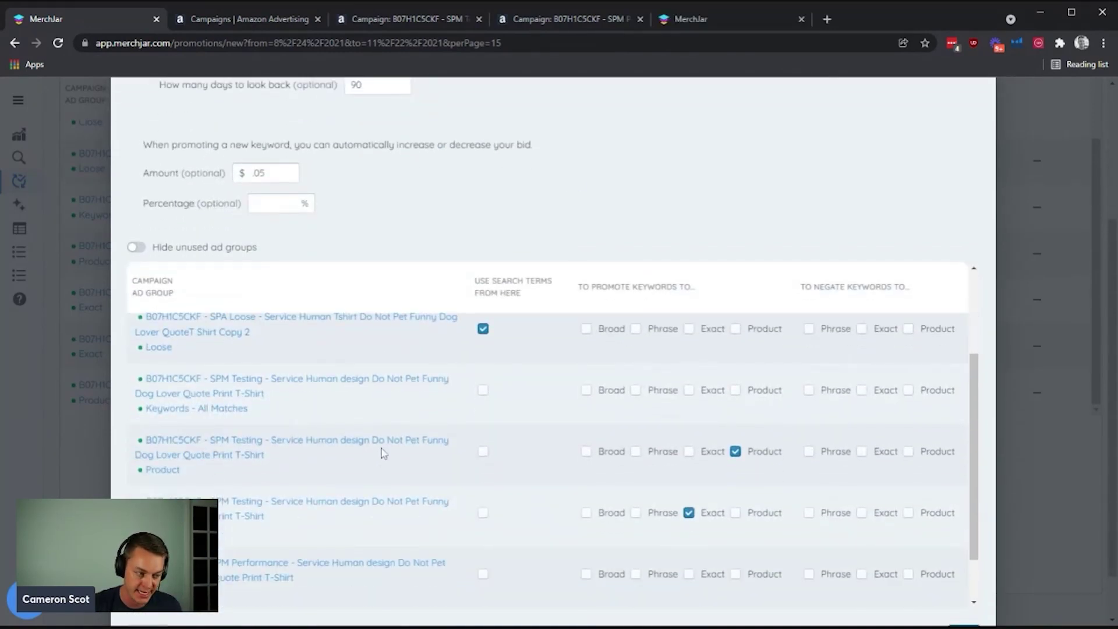
scroll(384, 368, "up", 2)
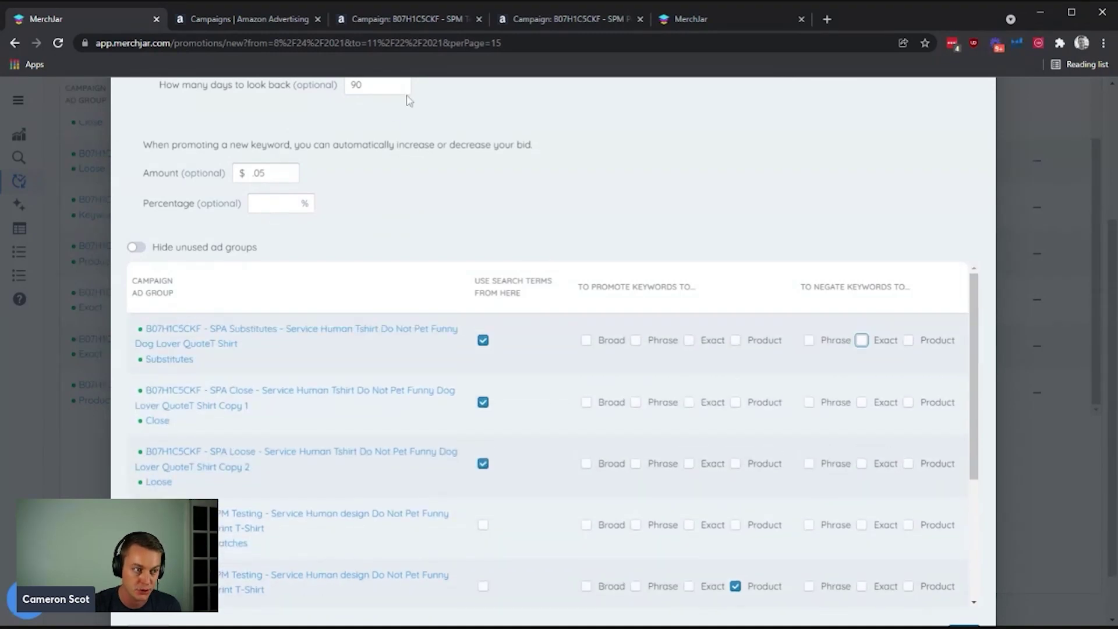
- Add the completed Auto > Testing rule to the promotion strategy
scroll(641, 233, "down", 1)
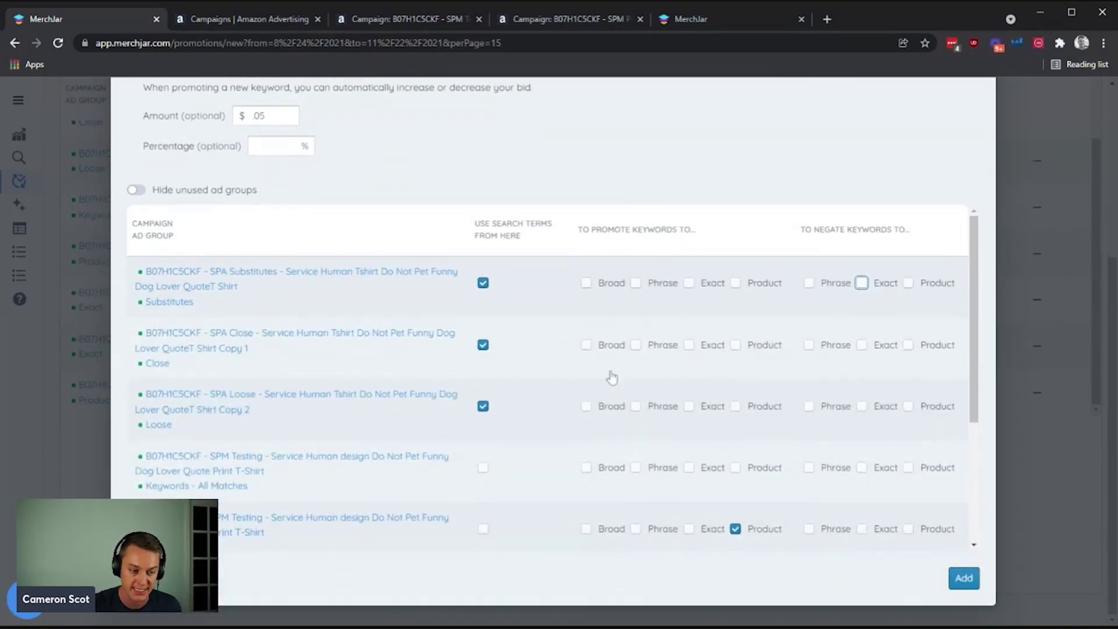
scroll(757, 442, "down", 3)
left_click(964, 579)
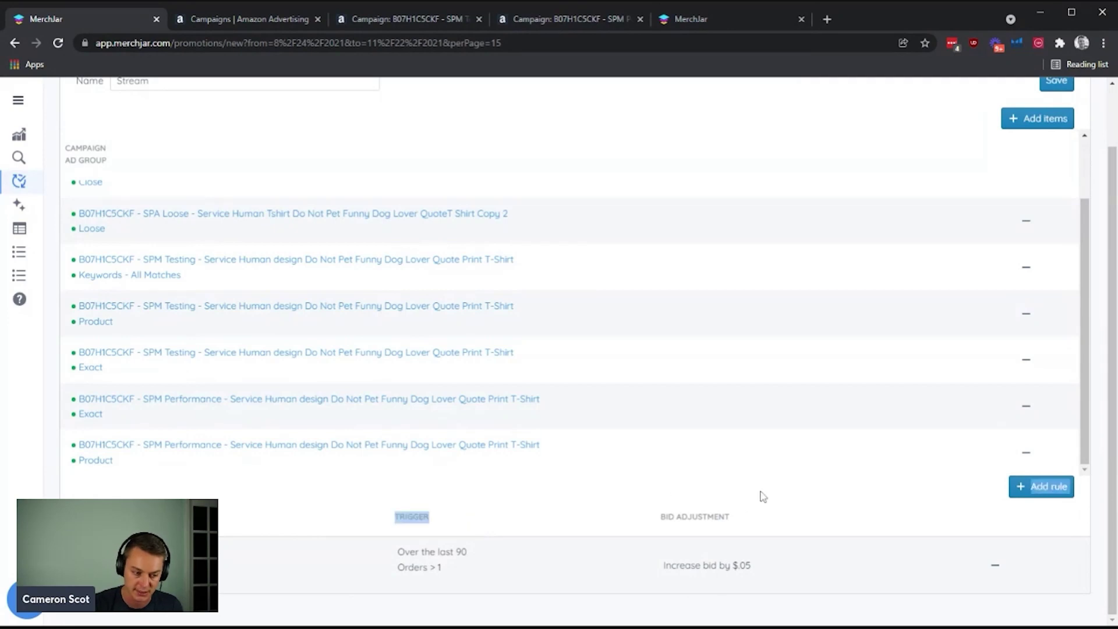
- Create a second promotion rule and name it "Testing > Performance"
left_click(1037, 499)
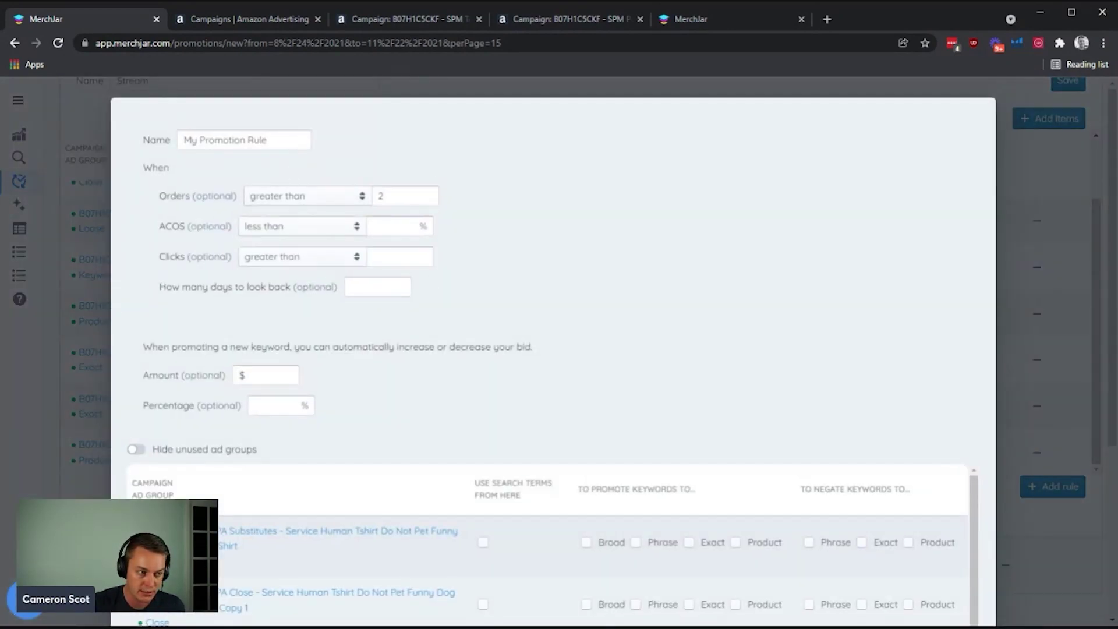
left_click_drag(182, 140, 267, 140)
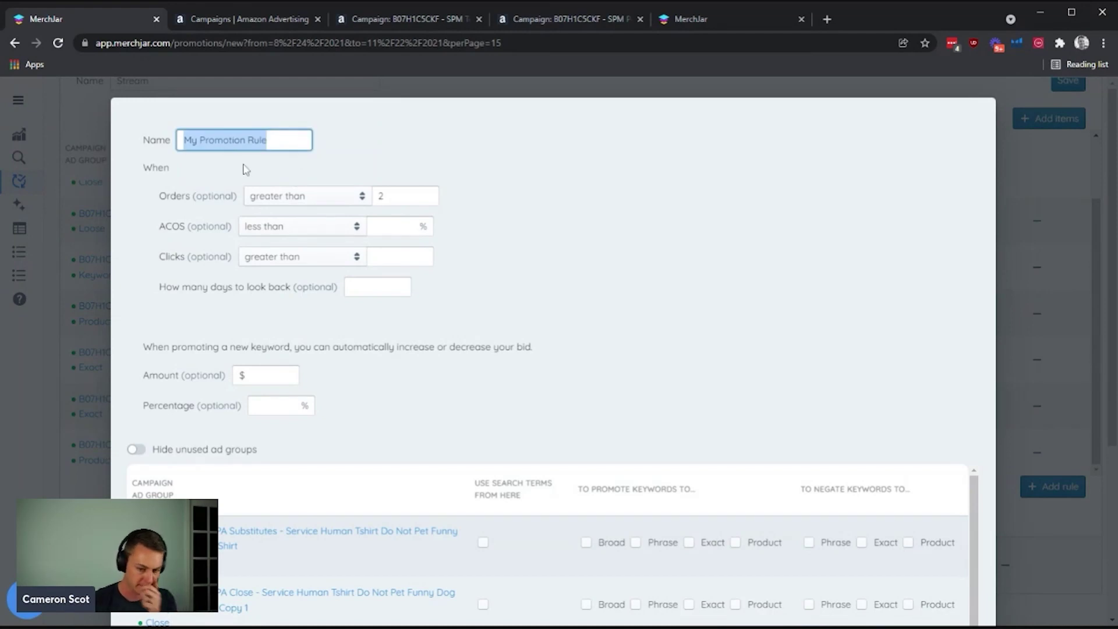
type("Tes")
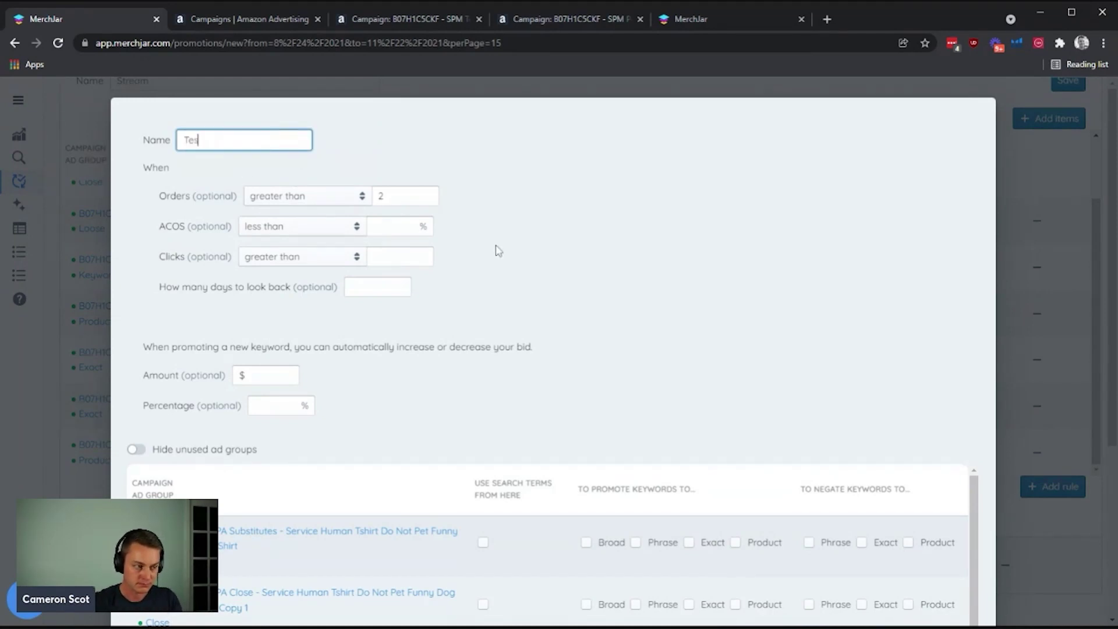
type("ting > Performance")
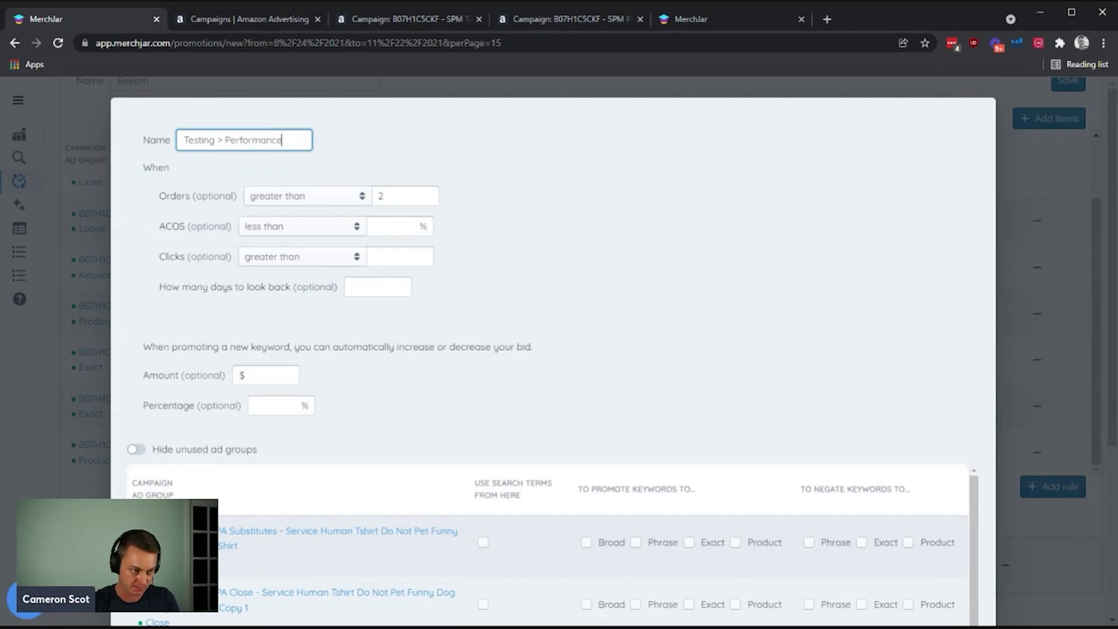
- Set the rule's Orders condition to greater than or equal to 4
key("Tab")
type("4")
left_click(589, 229)
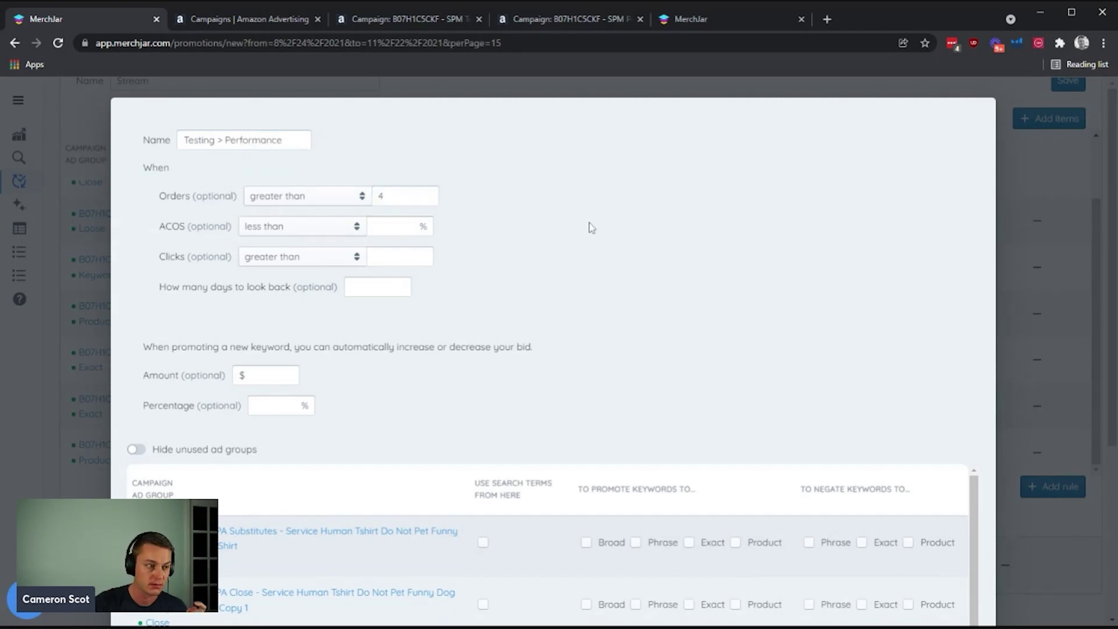
left_click(315, 197)
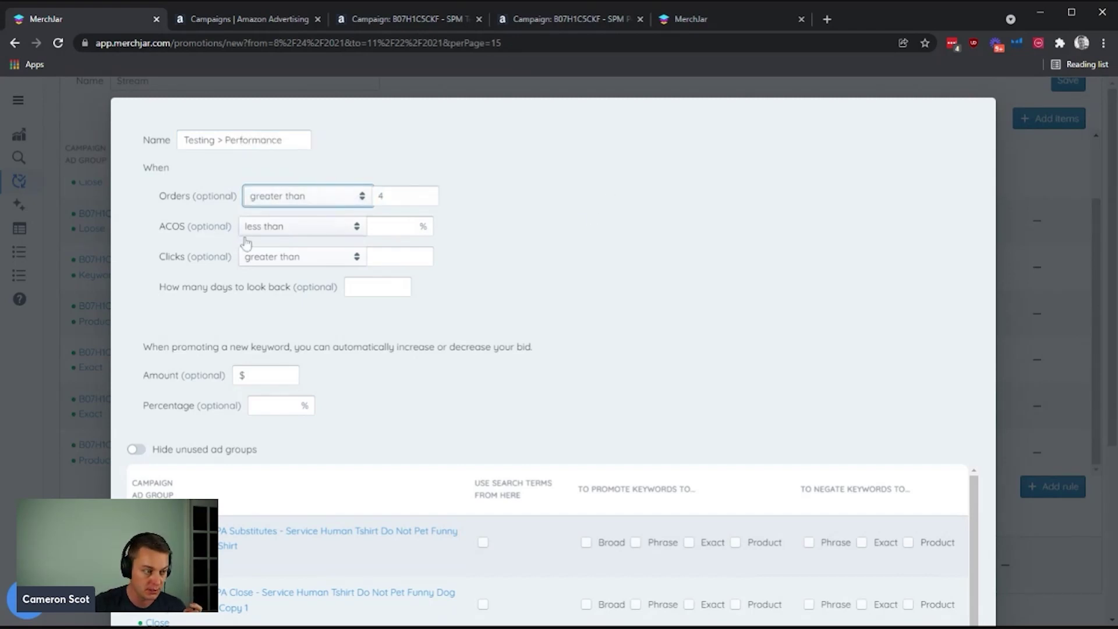
key("Down")
left_click(382, 197)
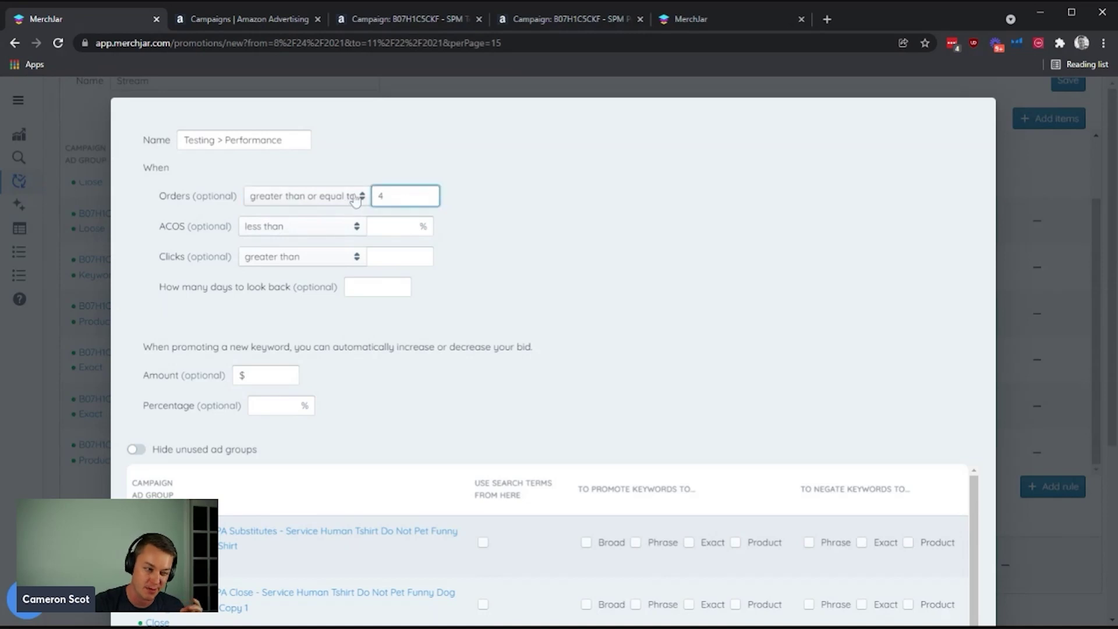
left_click(577, 171)
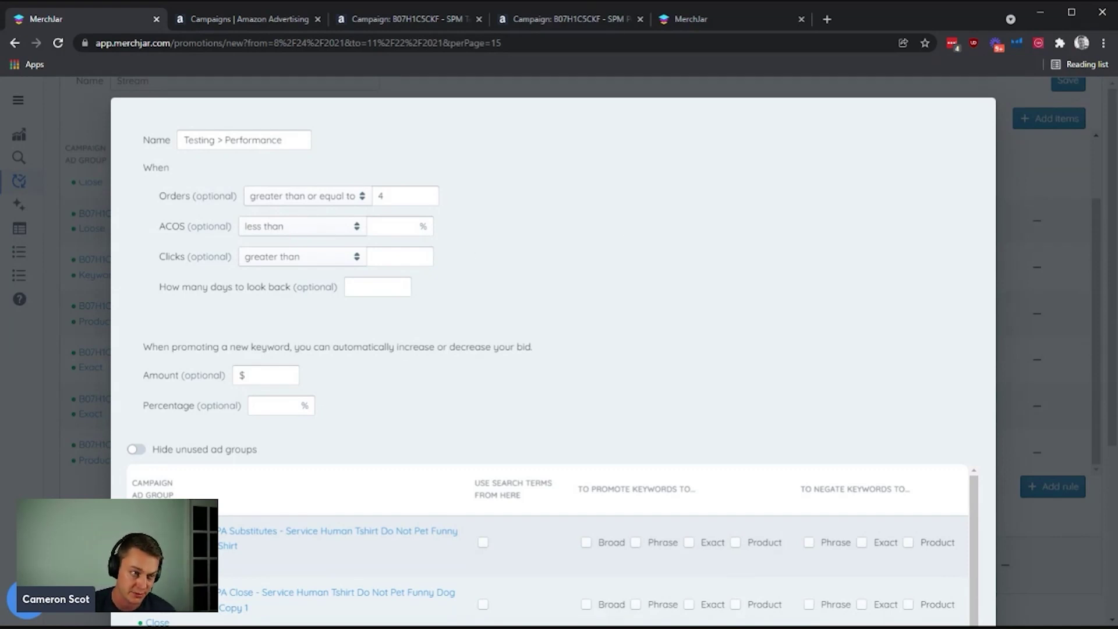
- Try an Orders threshold of 10 with a look-back period of 14 days
double_click(382, 196)
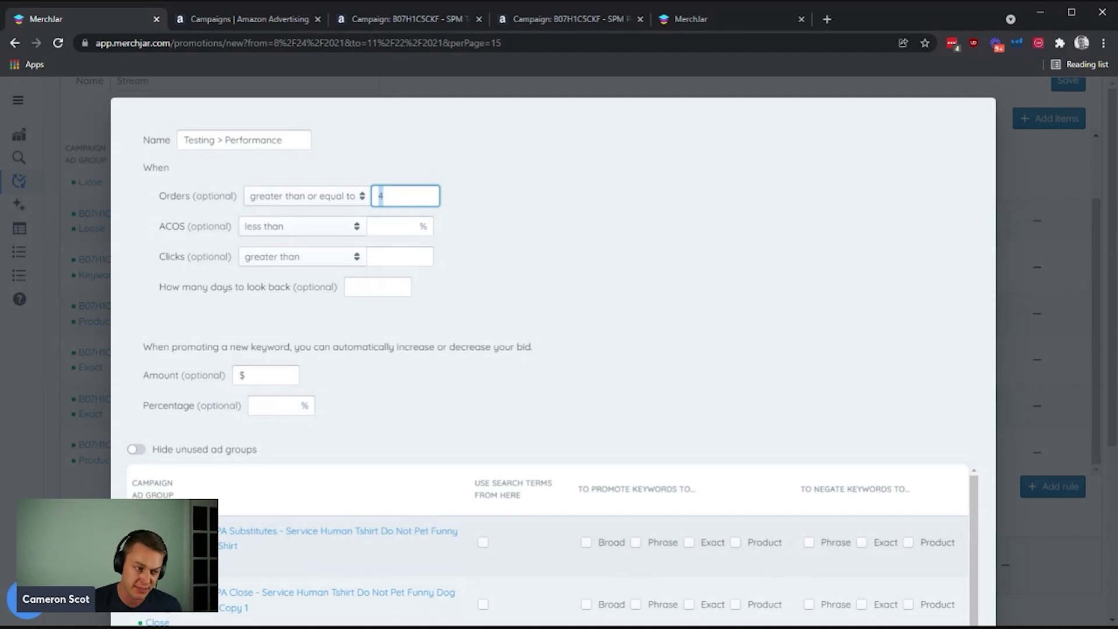
type("4")
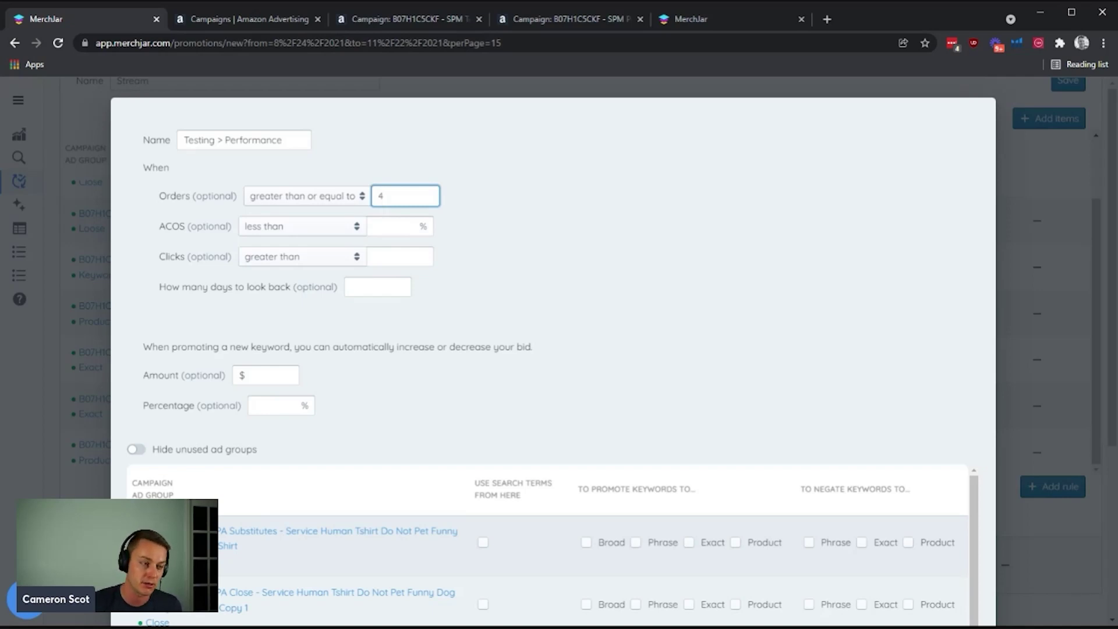
left_click_drag(390, 197, 285, 199)
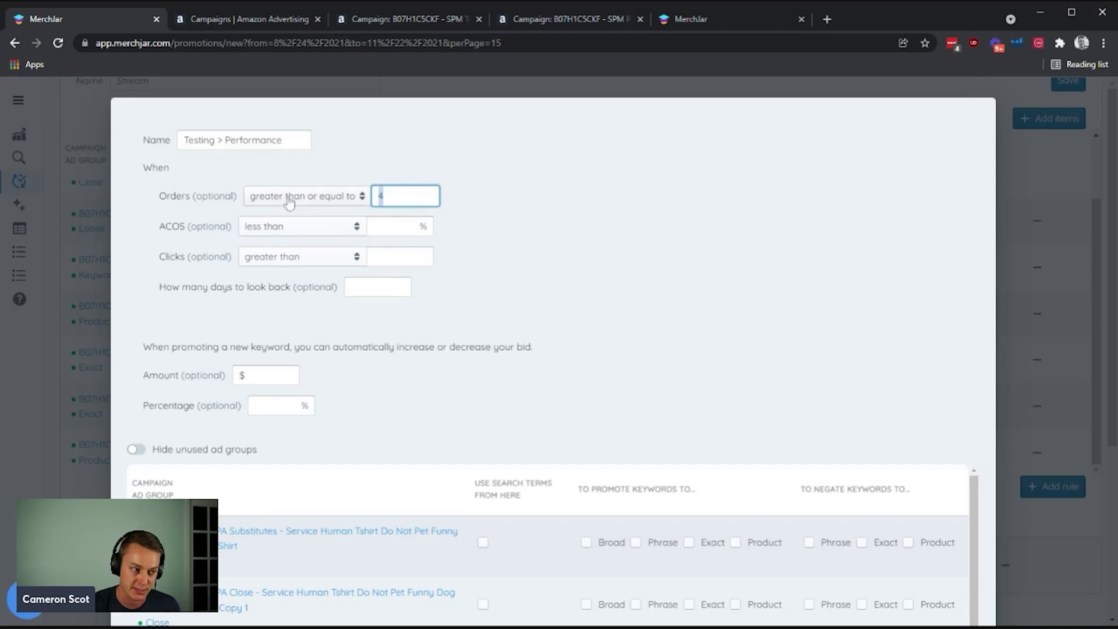
type("10")
left_click(636, 247)
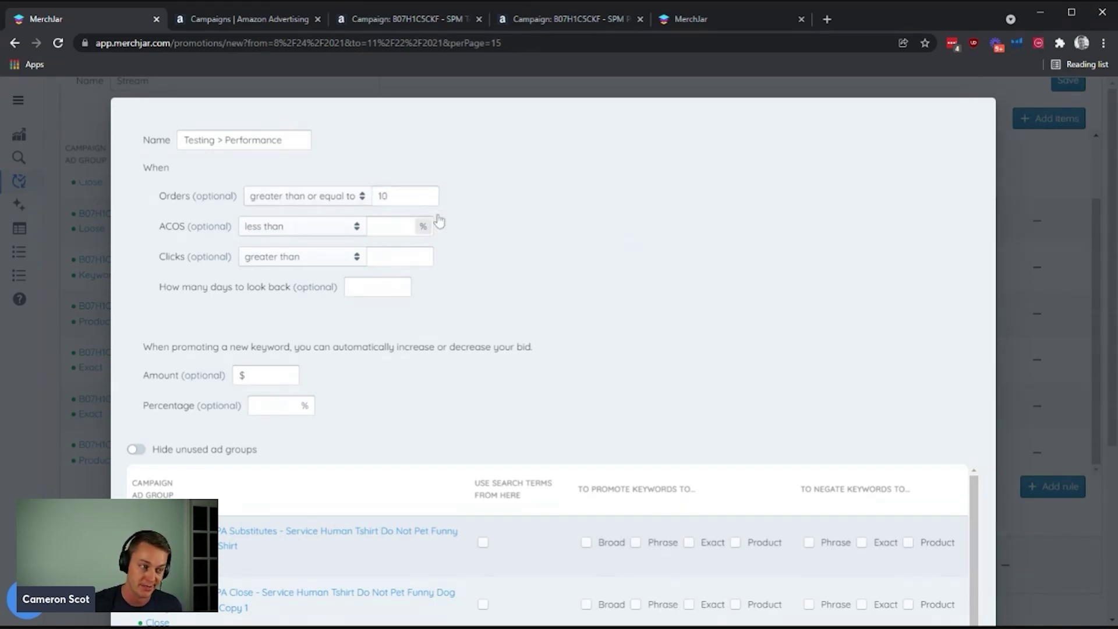
left_click(402, 287)
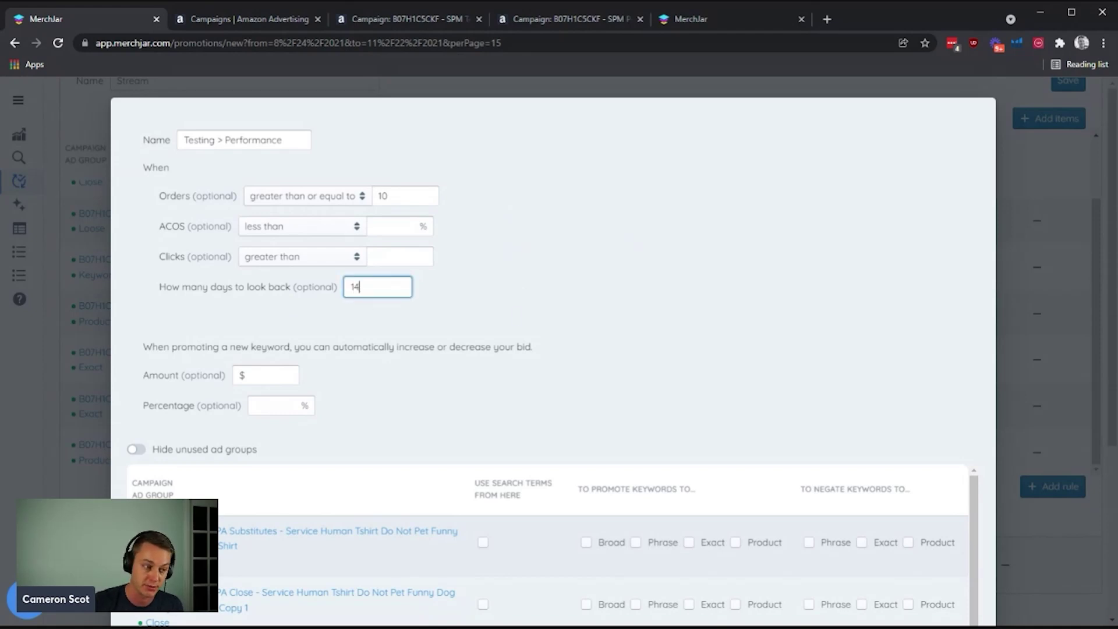
type("14")
left_click(569, 265)
- Try lowering the rule's Orders threshold to 2
left_click_drag(389, 195, 304, 201)
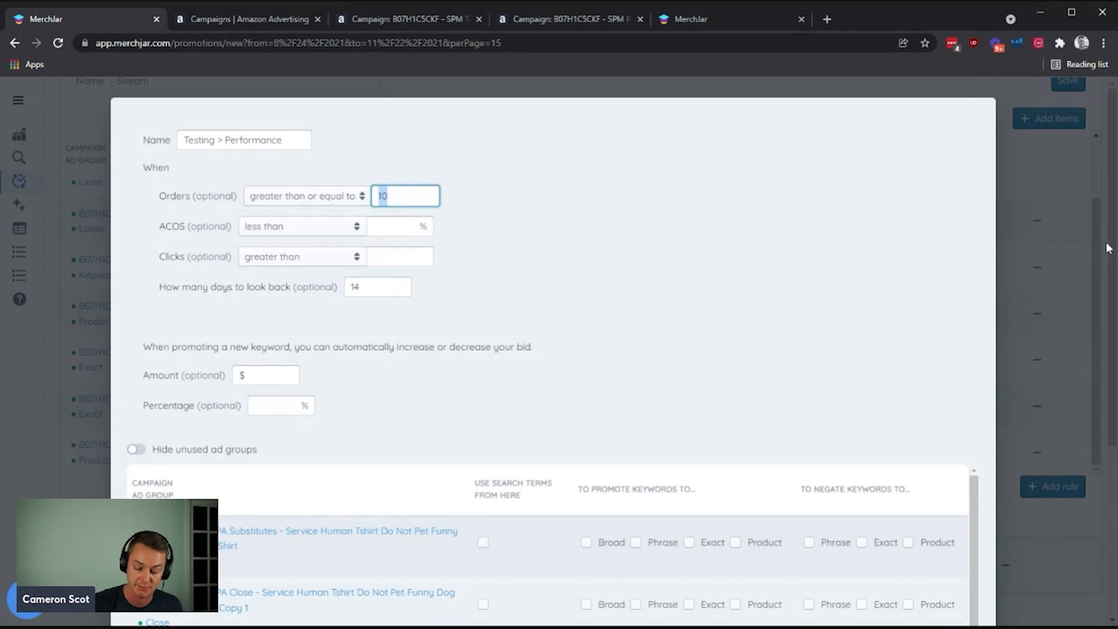
type("2")
double_click(810, 277)
left_click(591, 162)
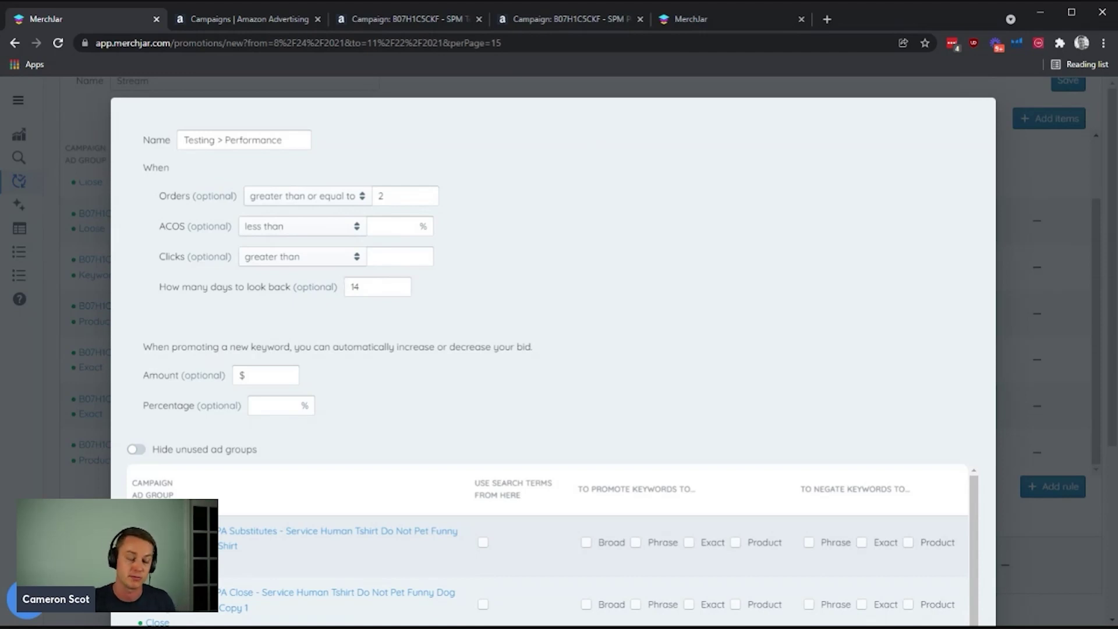
- Set the rule's Orders threshold to 4 and its look-back period to 90 days
double_click(408, 197)
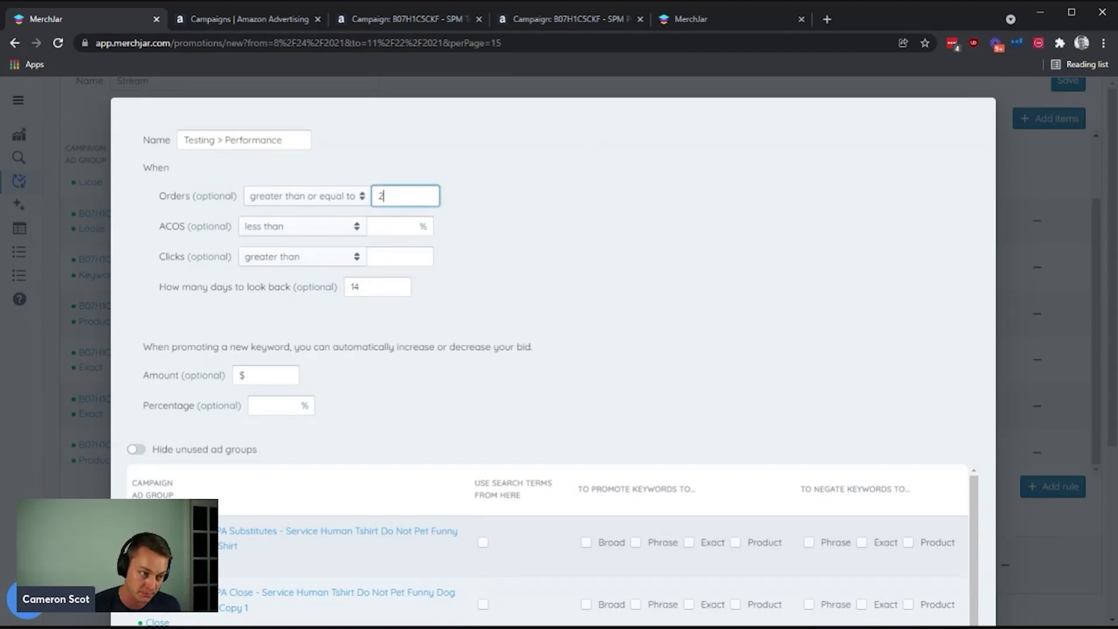
type("4")
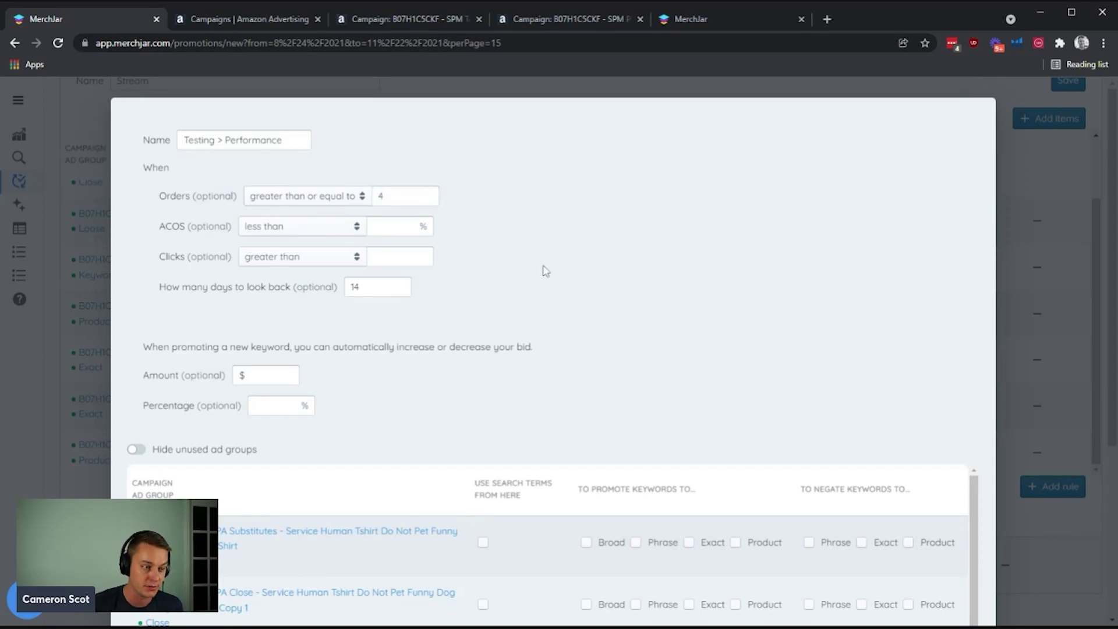
double_click(352, 288)
type("90")
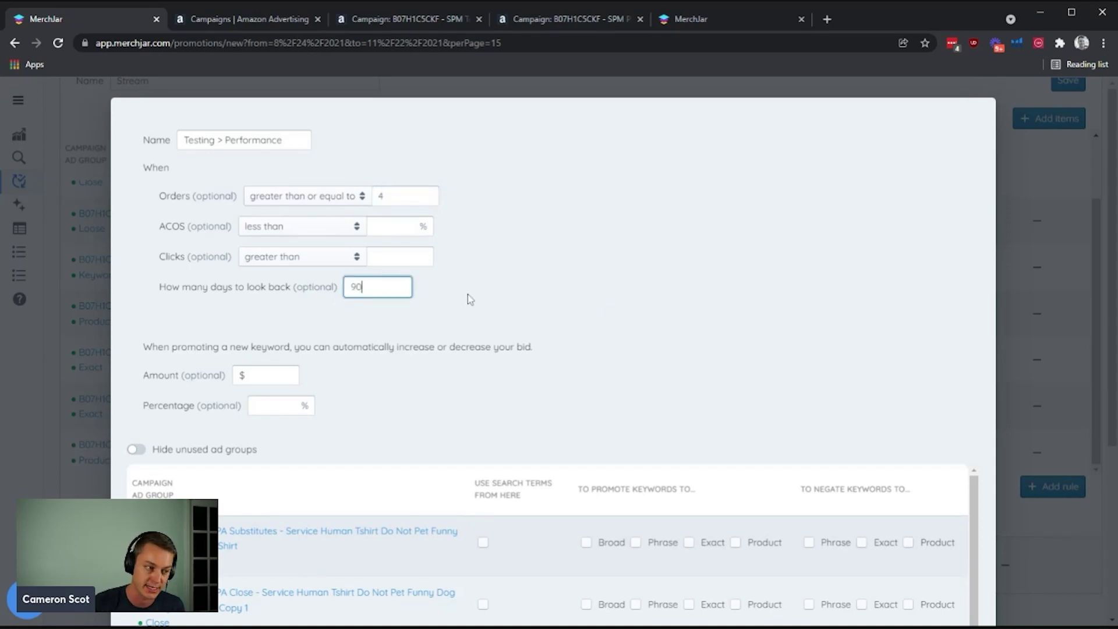
left_click(467, 294)
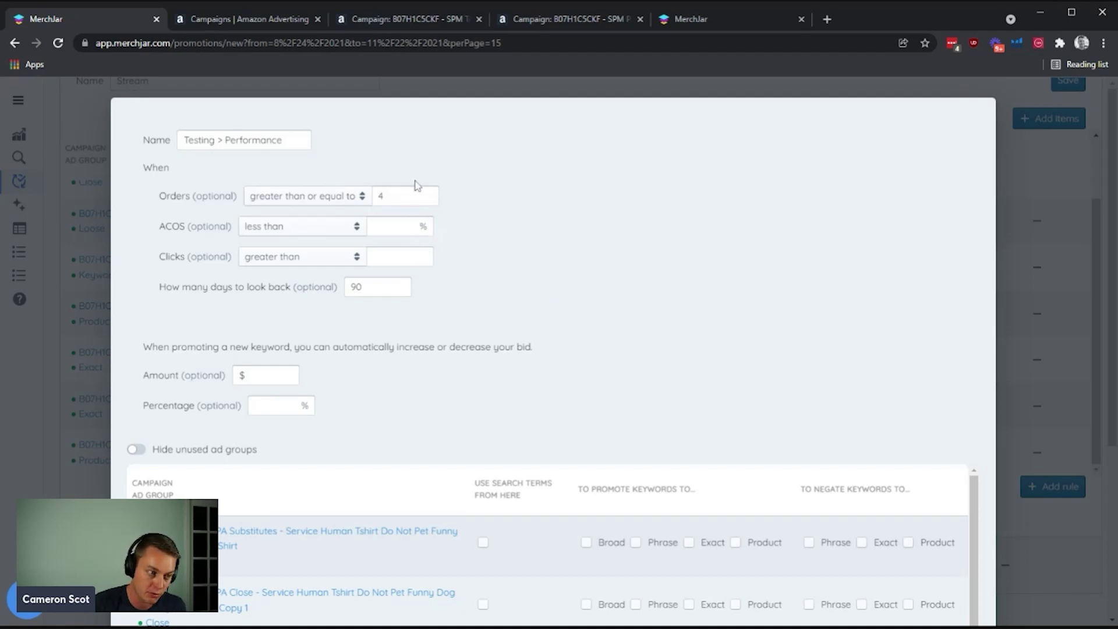
scroll(611, 254, "down", 1)
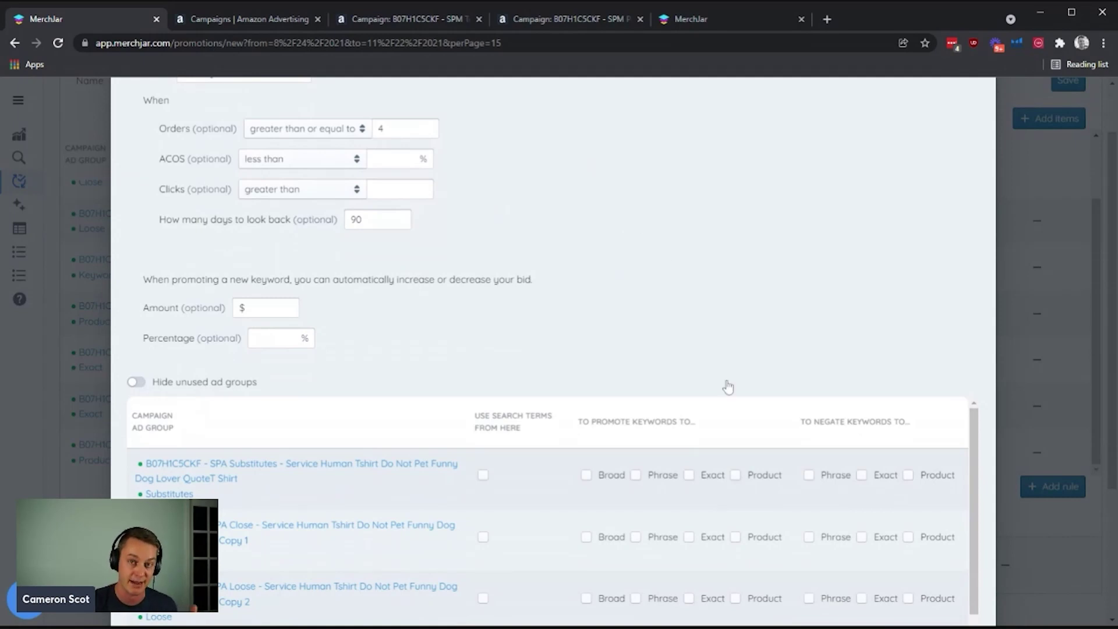
scroll(580, 316, "up", 1)
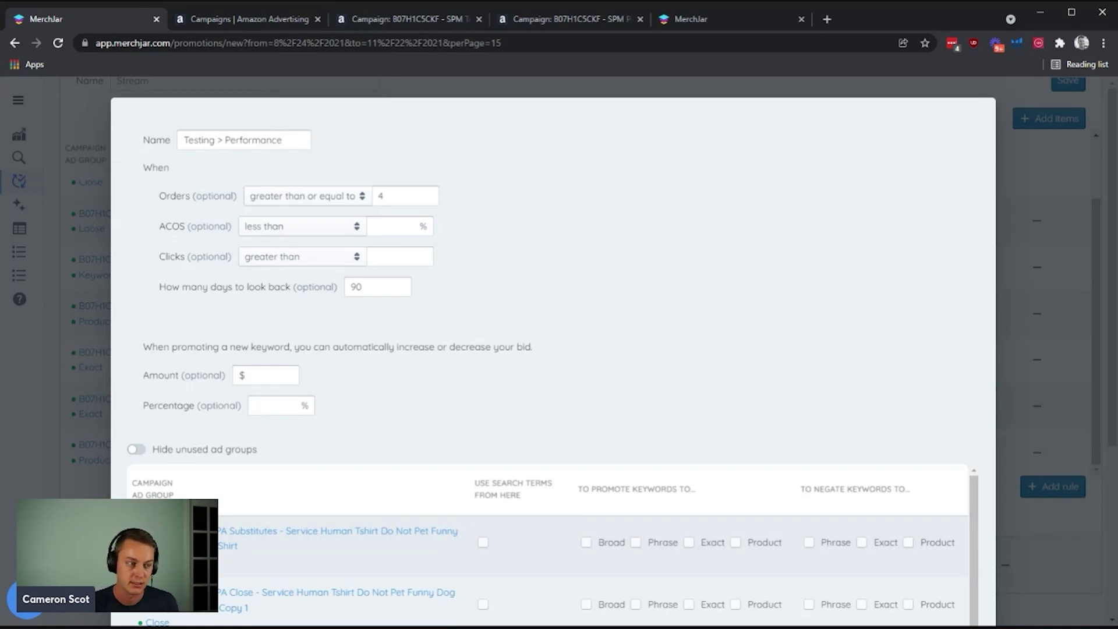
left_click_drag(432, 245, 463, 235)
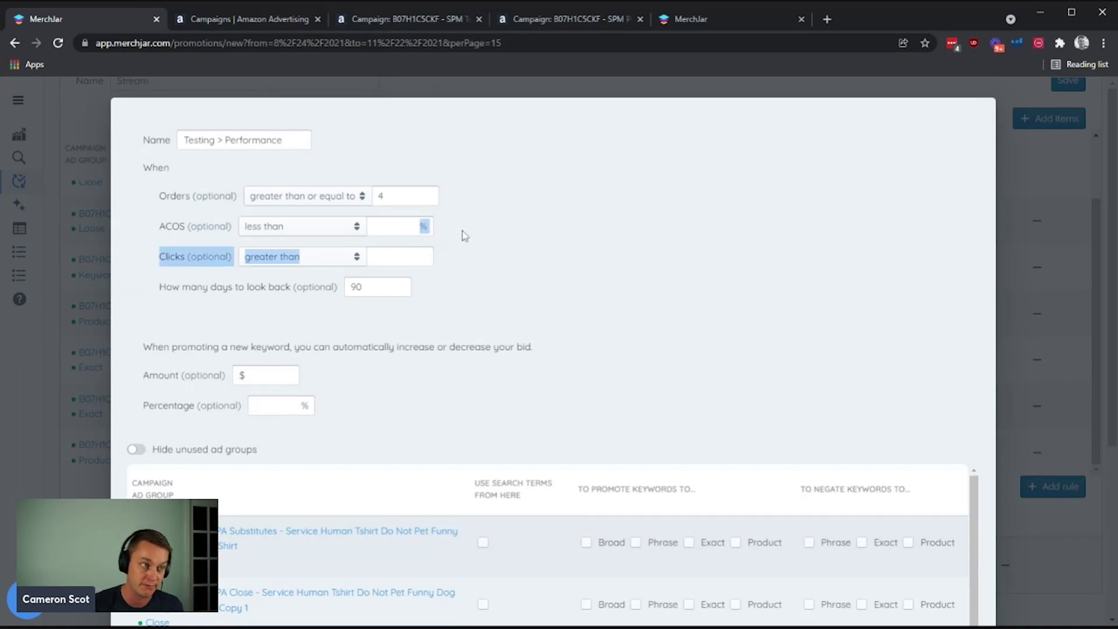
left_click(503, 233)
- Set the rule's automatic bid increase for promoted keywords to an amount of $.05
scroll(430, 204, "down", 1)
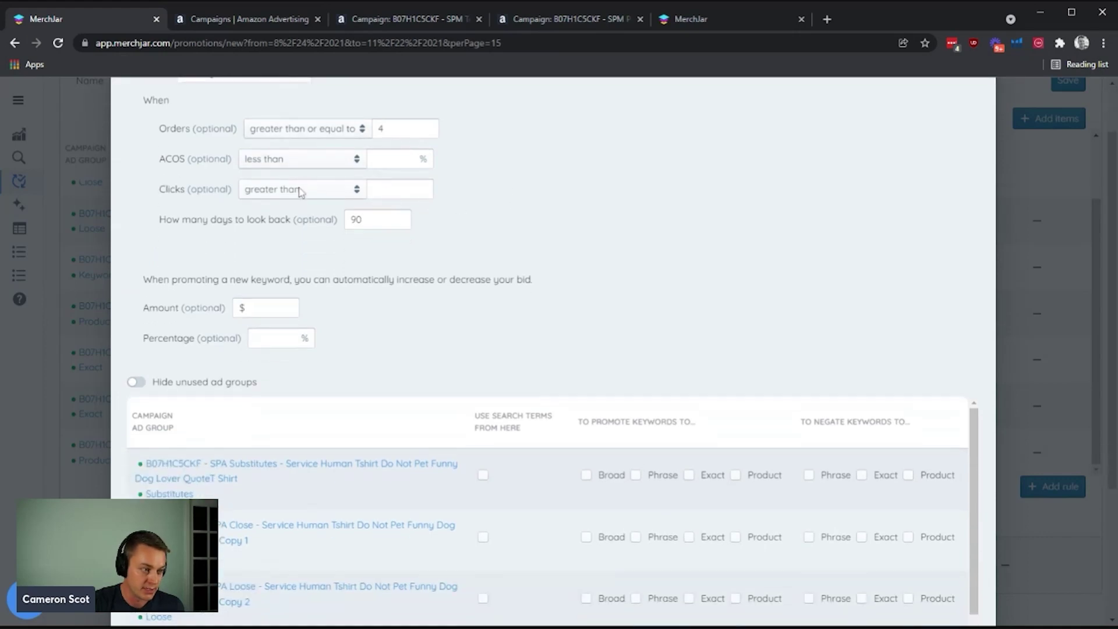
scroll(326, 267, "down", 1)
left_click(271, 240)
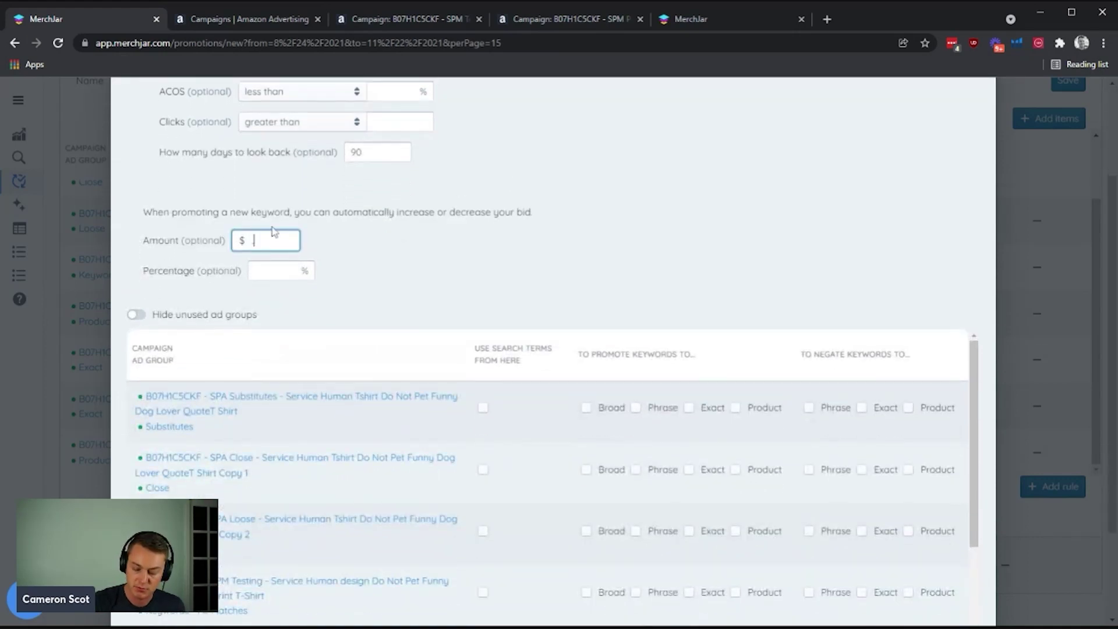
type(".05")
left_click(665, 205)
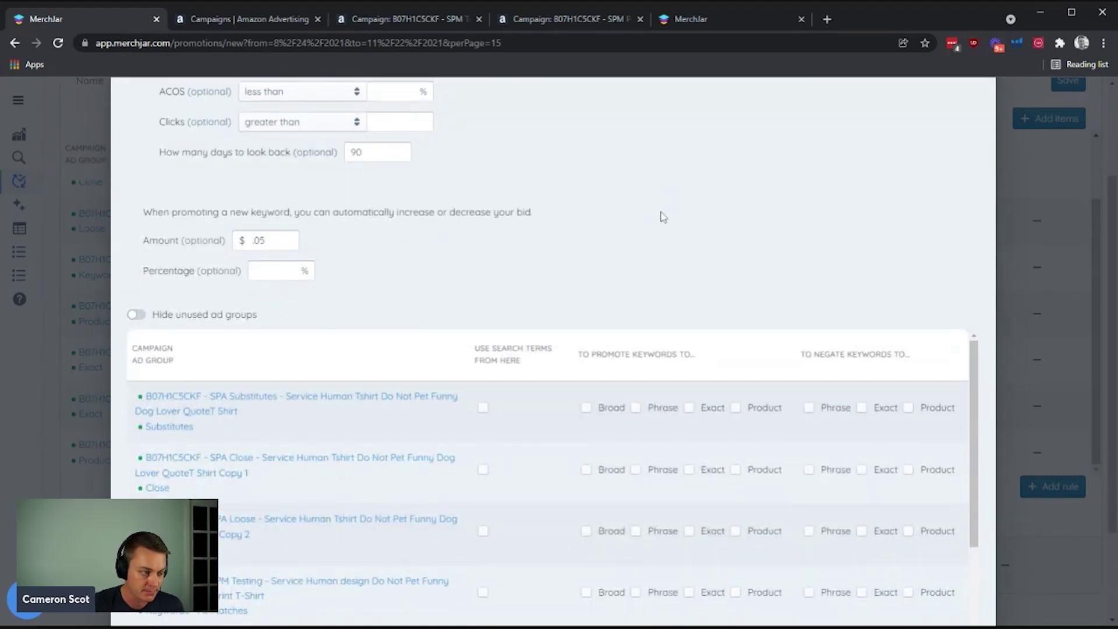
- Use the SPM Testing campaign's Exact and Product ad groups as search term sources for the rule
scroll(663, 217, "down", 1)
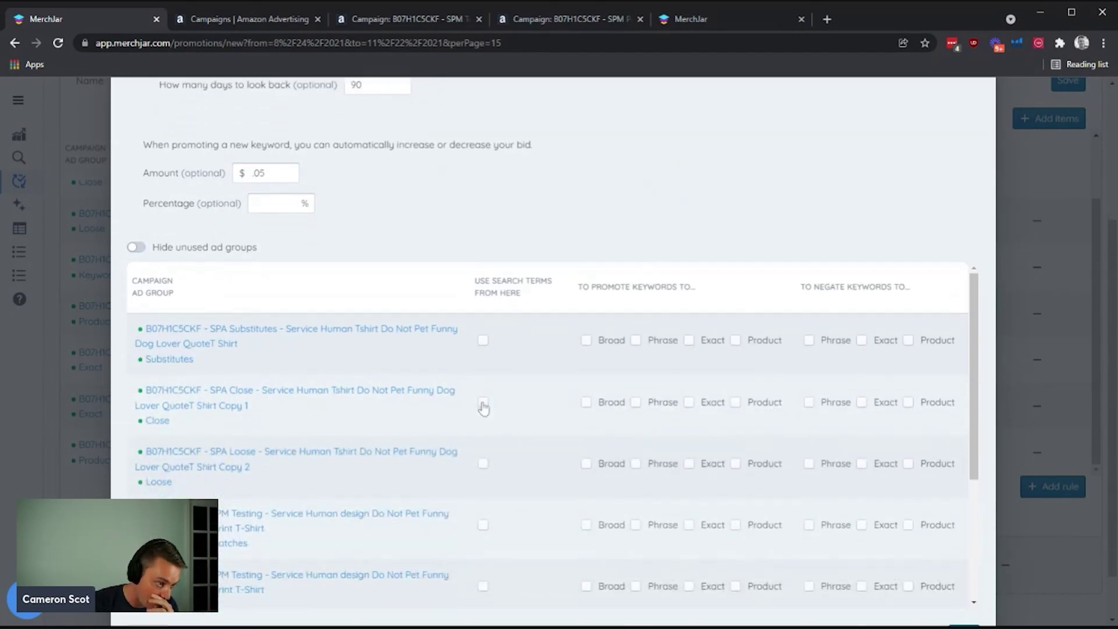
scroll(428, 460, "down", 1)
scroll(420, 463, "down", 4)
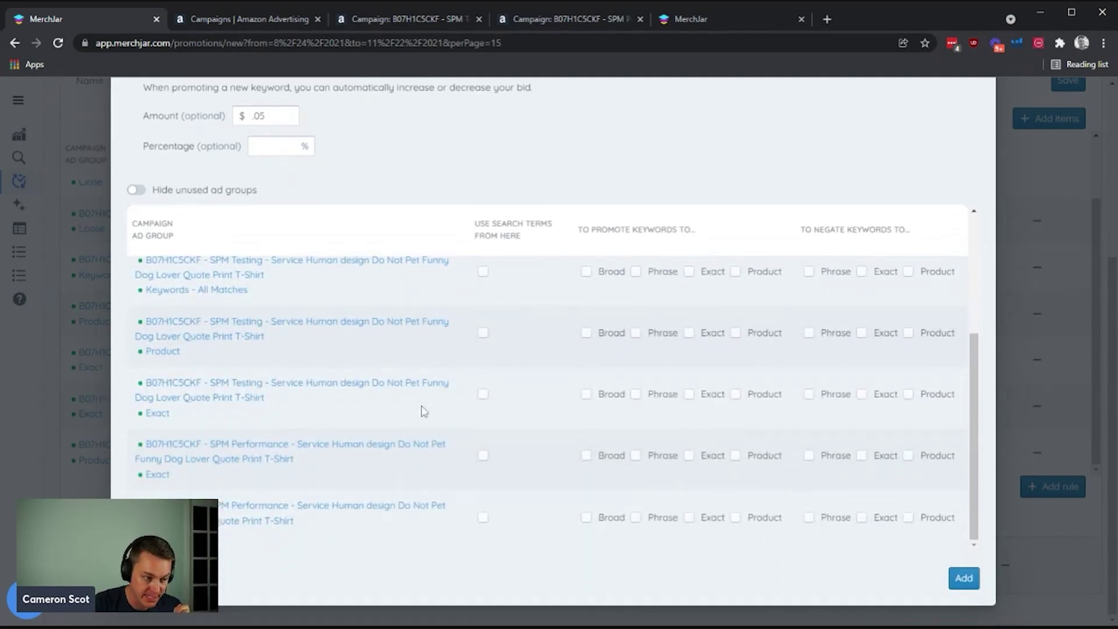
left_click(483, 395)
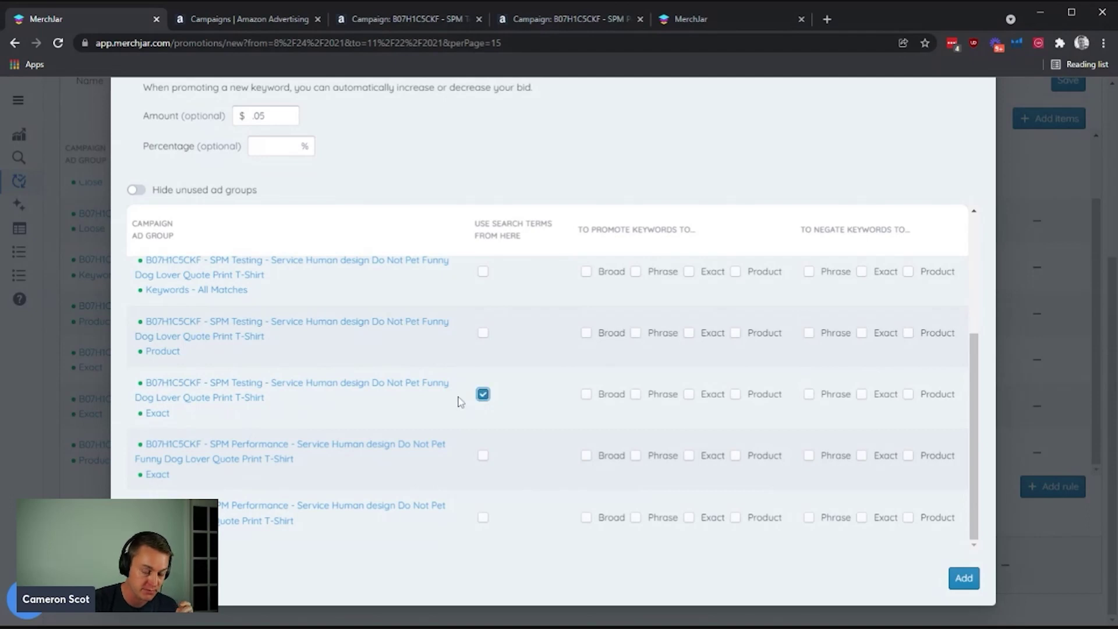
scroll(291, 452, "up", 1)
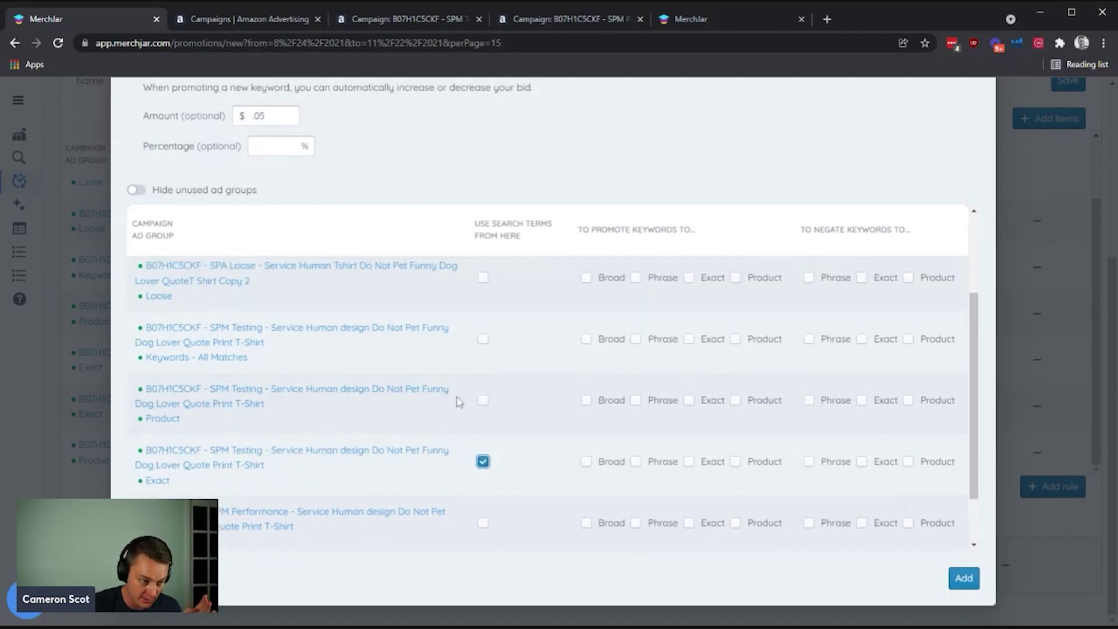
left_click(484, 401)
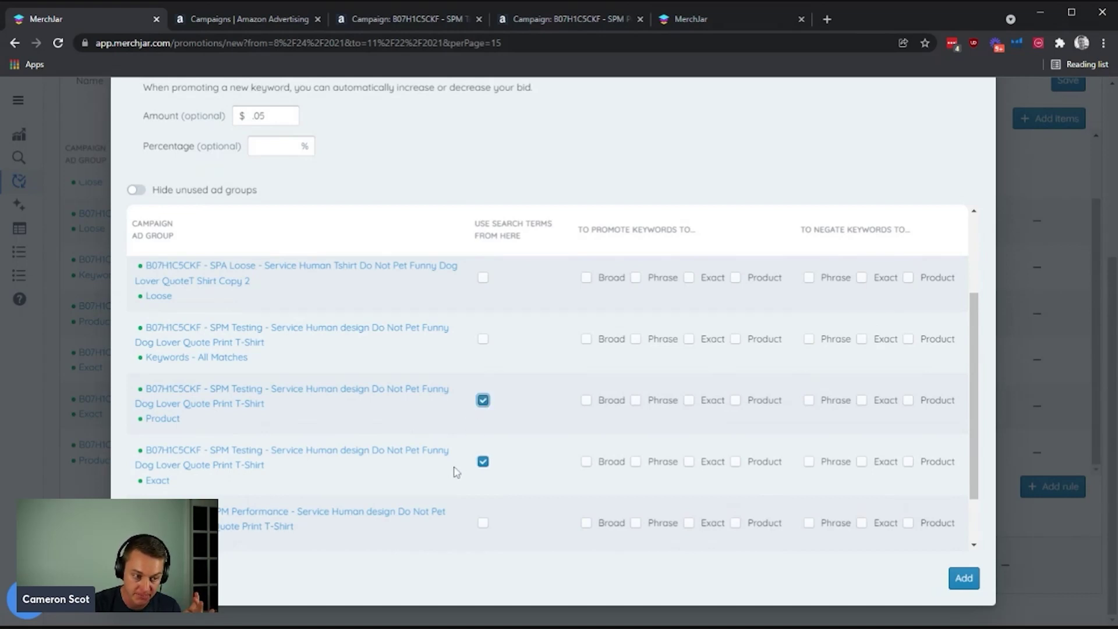
scroll(457, 470, "down", 2)
- Add the SPA Substitutes, Close and Loose ad groups as search term sources for the rule
scroll(463, 465, "up", 4)
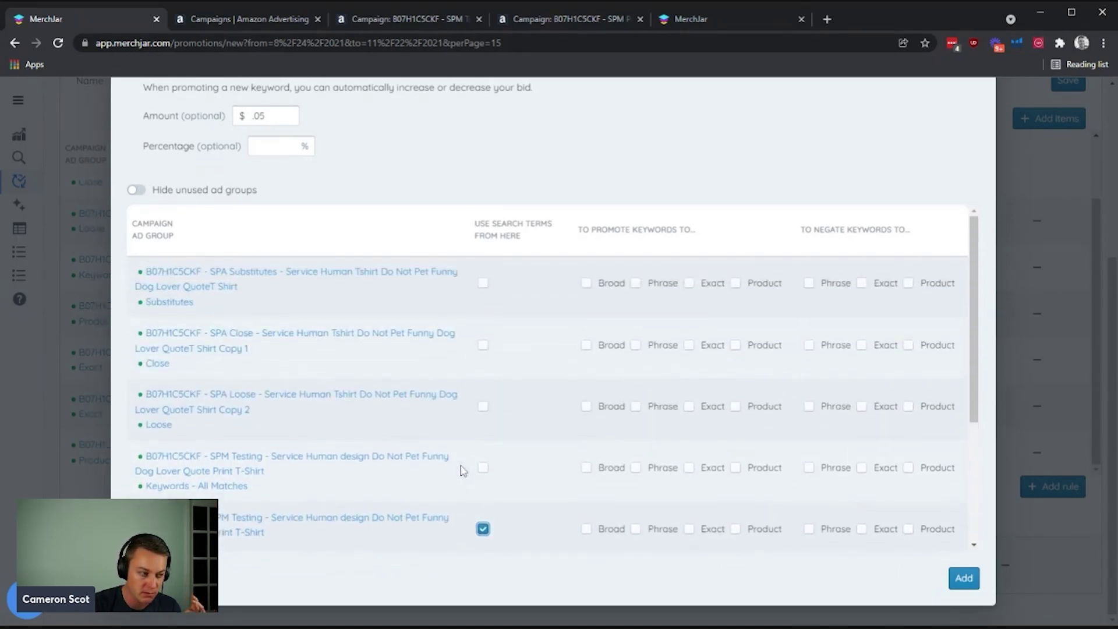
left_click(484, 285)
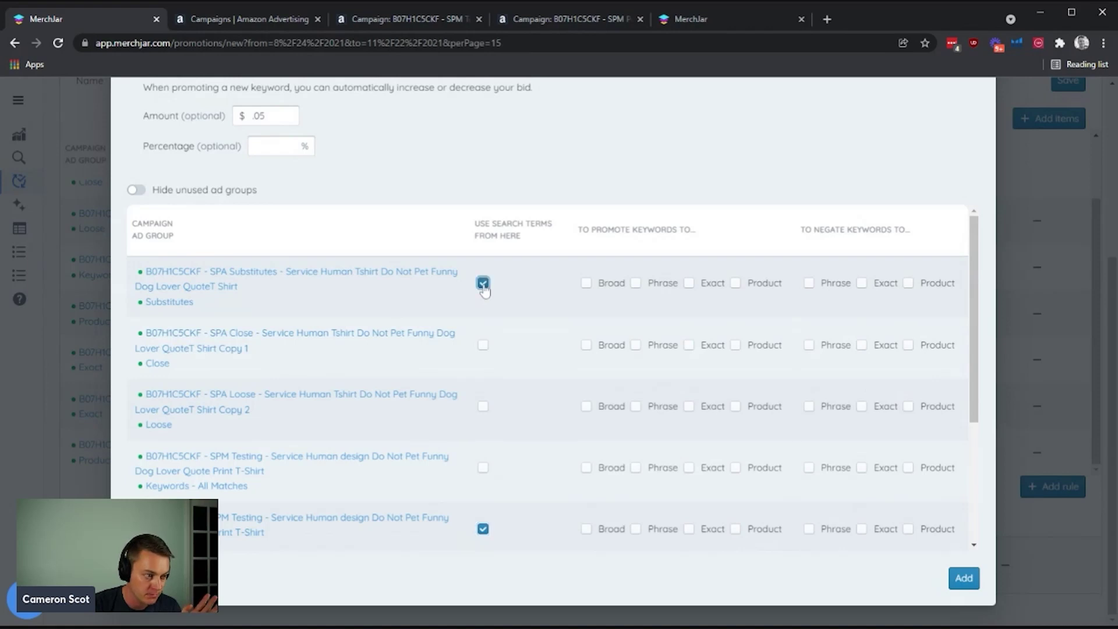
left_click(483, 346)
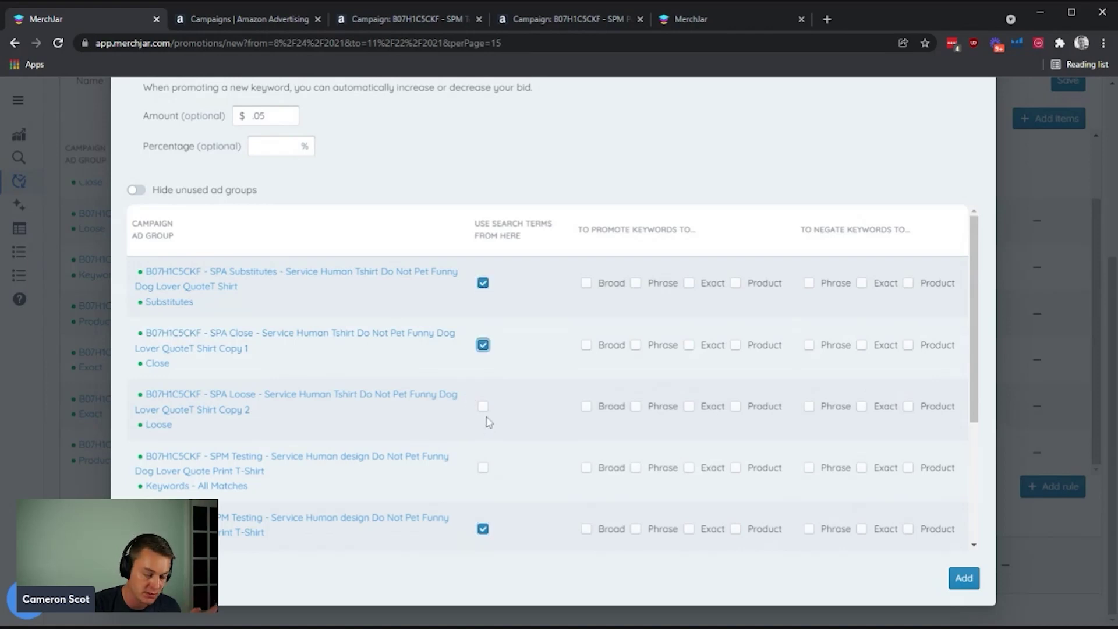
scroll(429, 323, "up", 4)
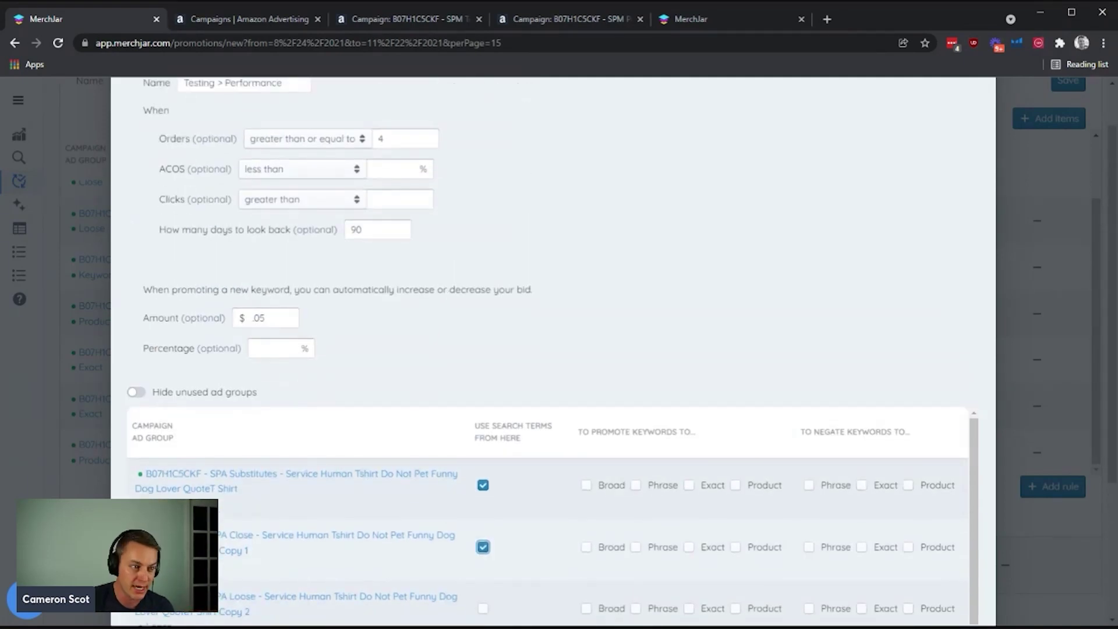
scroll(467, 386, "down", 4)
left_click(483, 406)
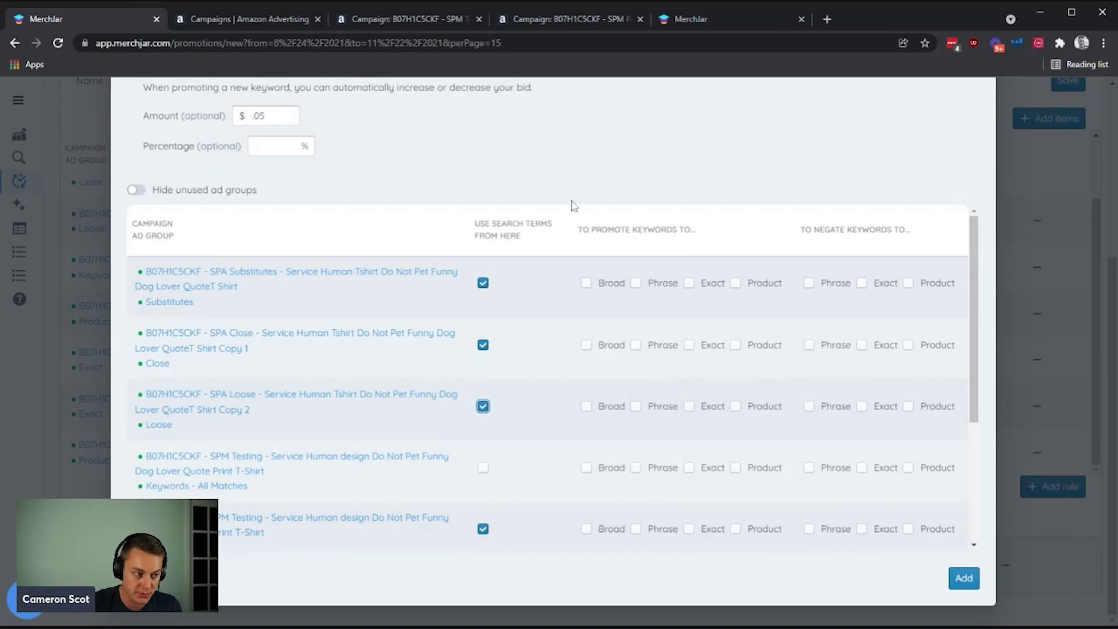
- Promote keywords as Exact to the SPM Performance Exact ad group and as Product to the SPM Performance Product ad group
scroll(592, 342, "down", 3)
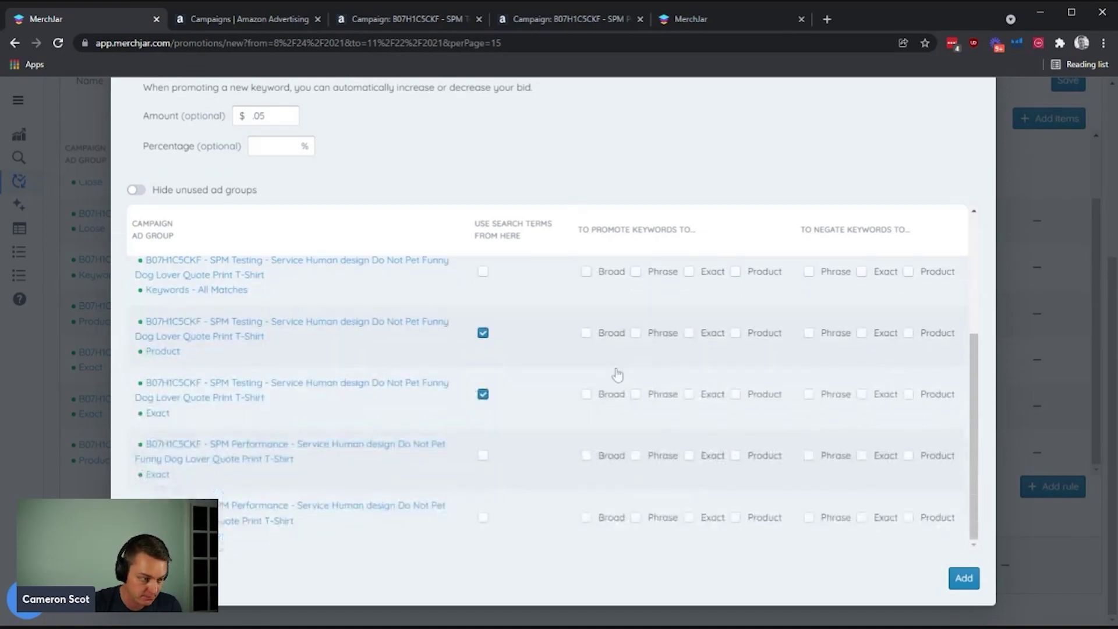
left_click(689, 455)
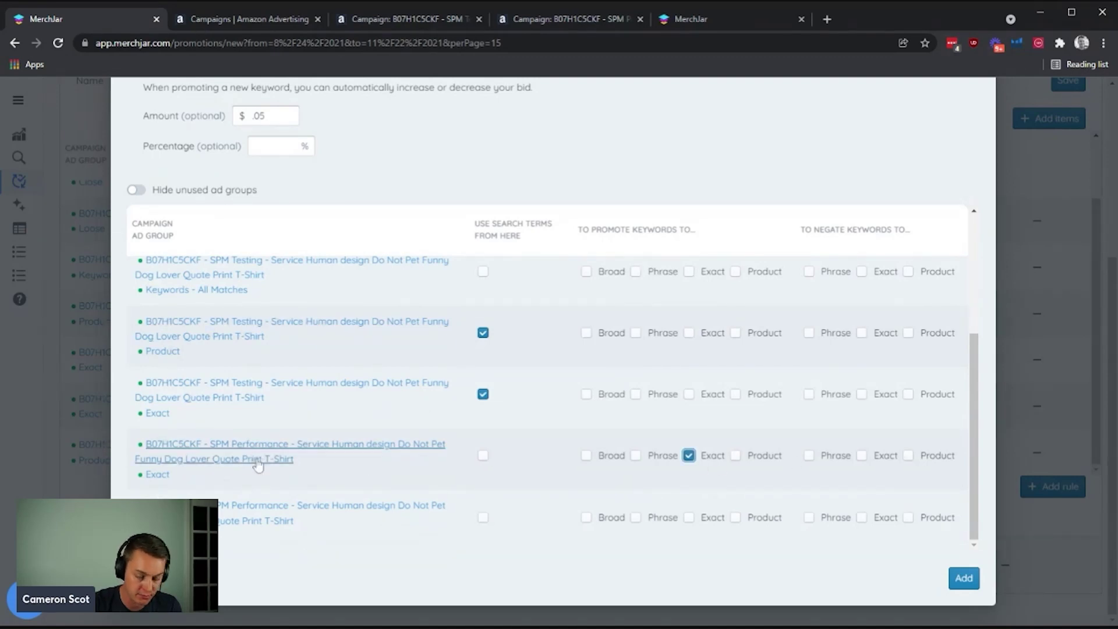
left_click(736, 518)
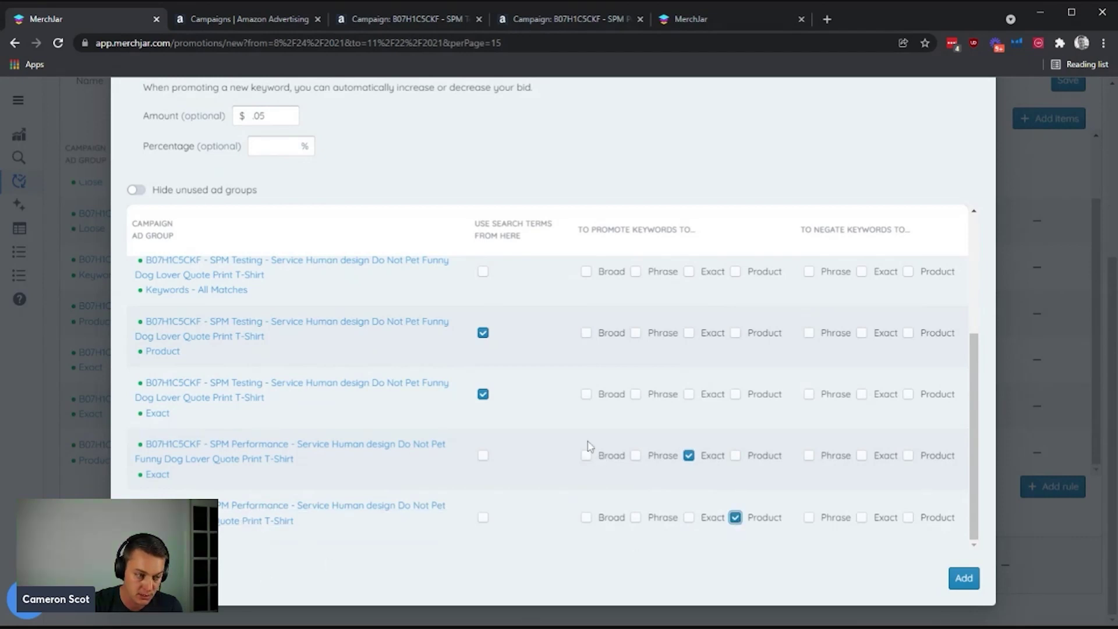
scroll(586, 447, "up", 2)
scroll(576, 431, "down", 2)
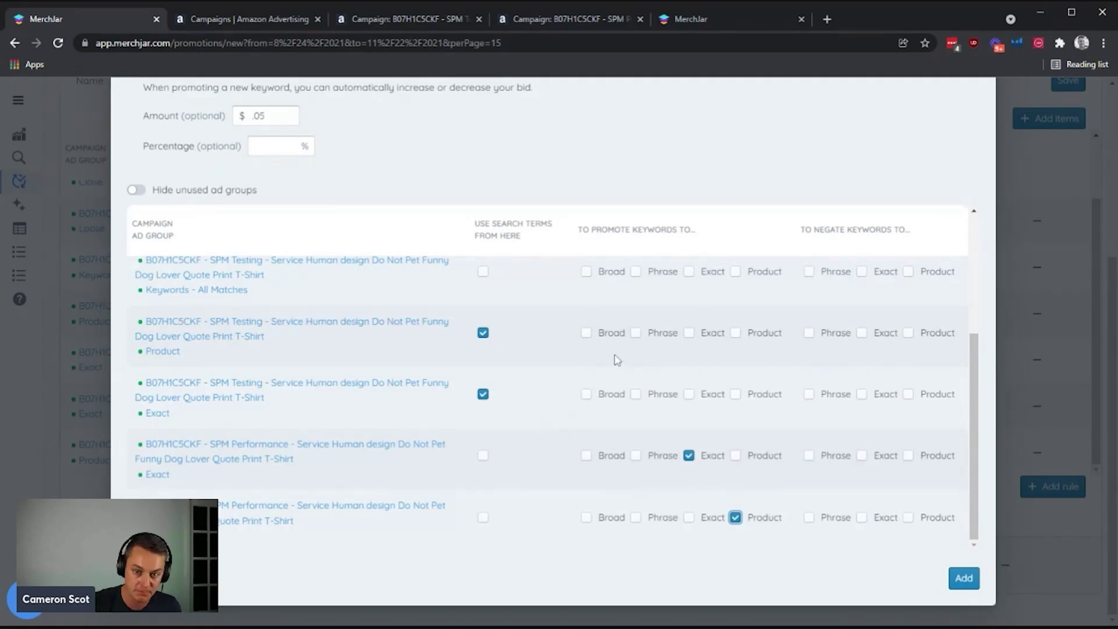
scroll(527, 380, "up", 2)
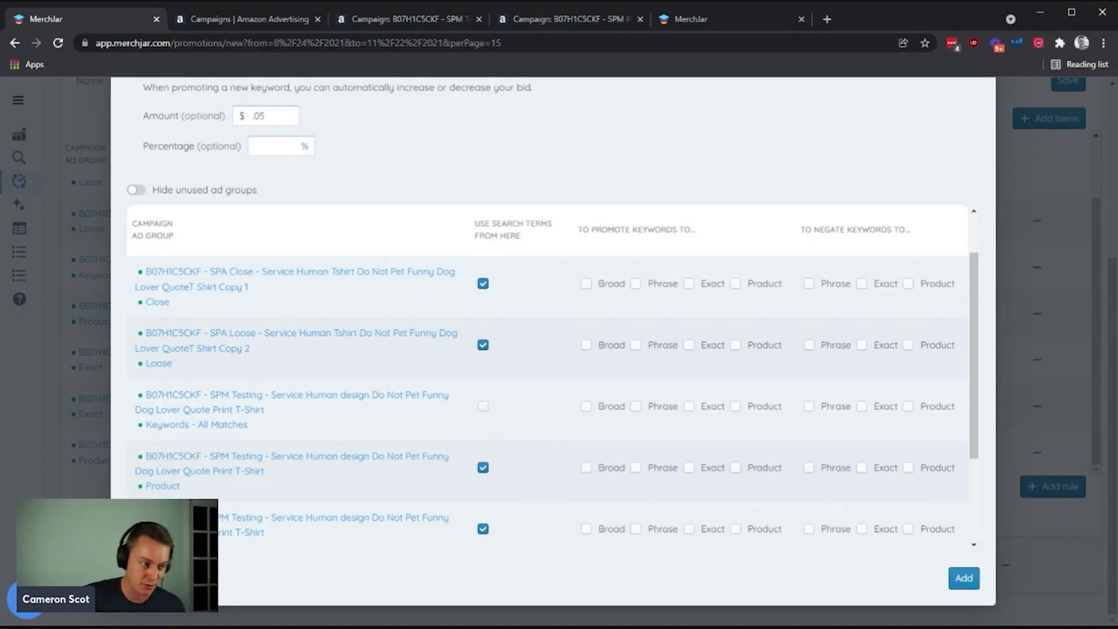
- Try limiting the rule to search terms with an ACOS of less than 30%
scroll(490, 347, "up", 6)
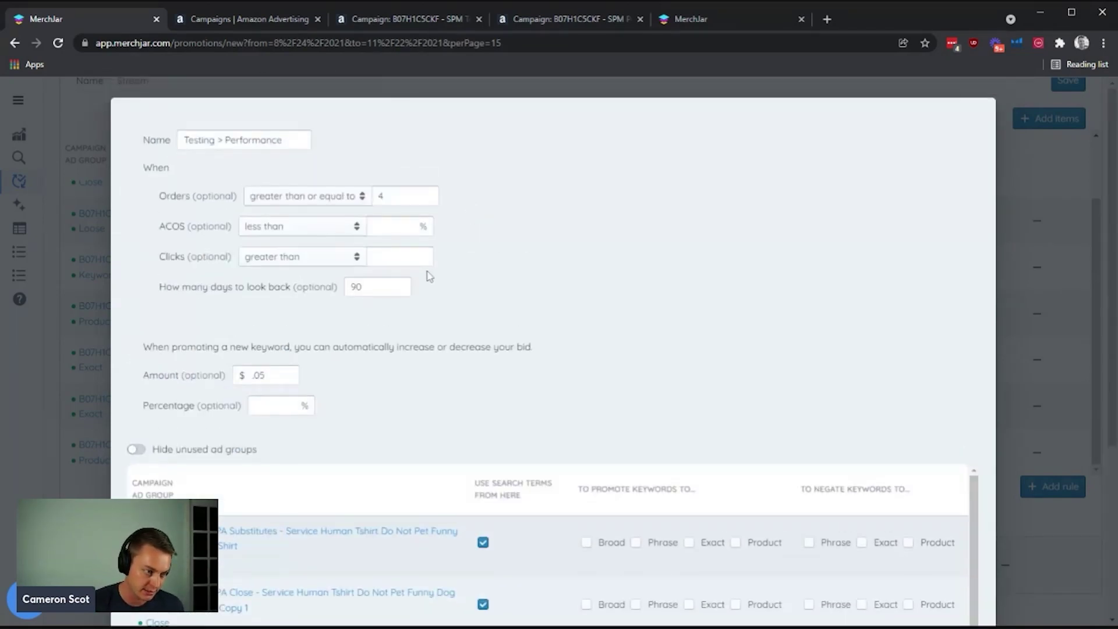
left_click(396, 226)
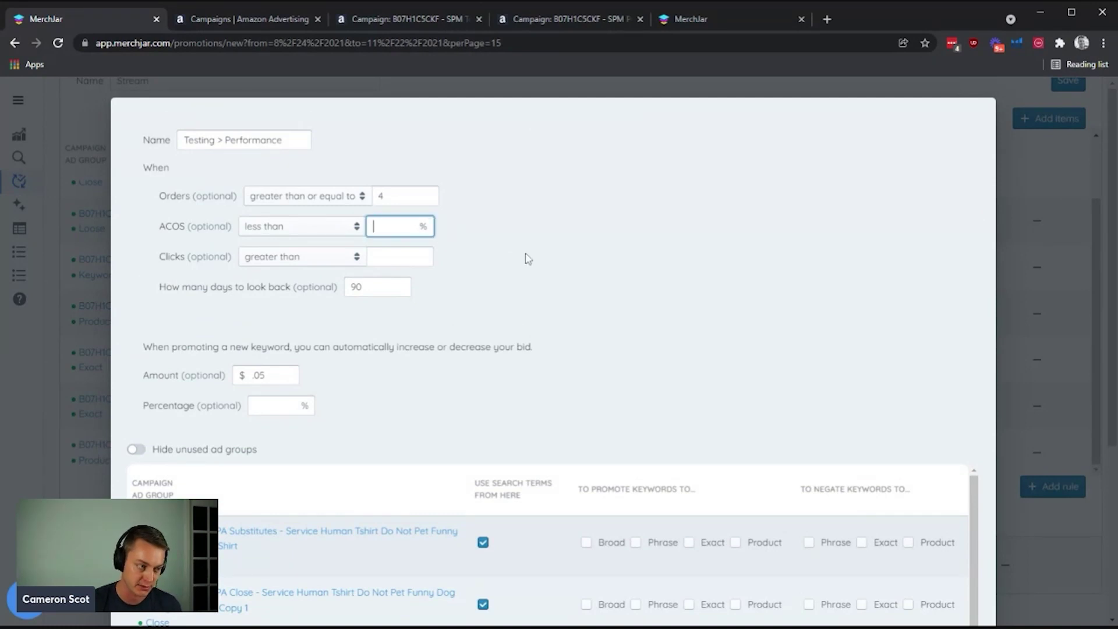
type(".30")
left_click(546, 285)
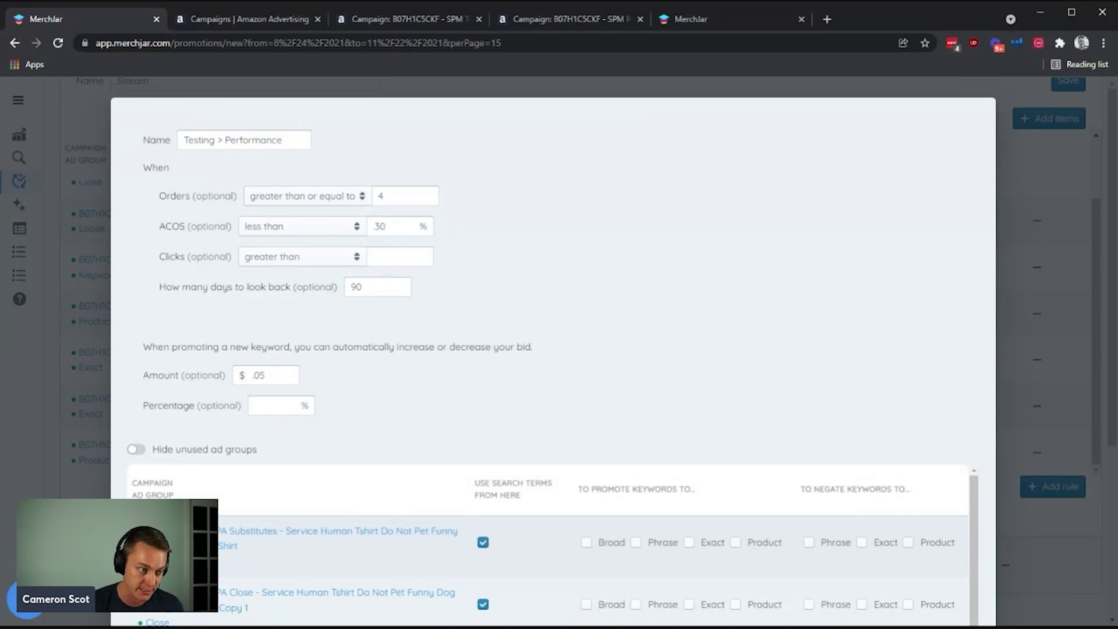
left_click_drag(399, 227, 185, 159)
type("30")
left_click(629, 263)
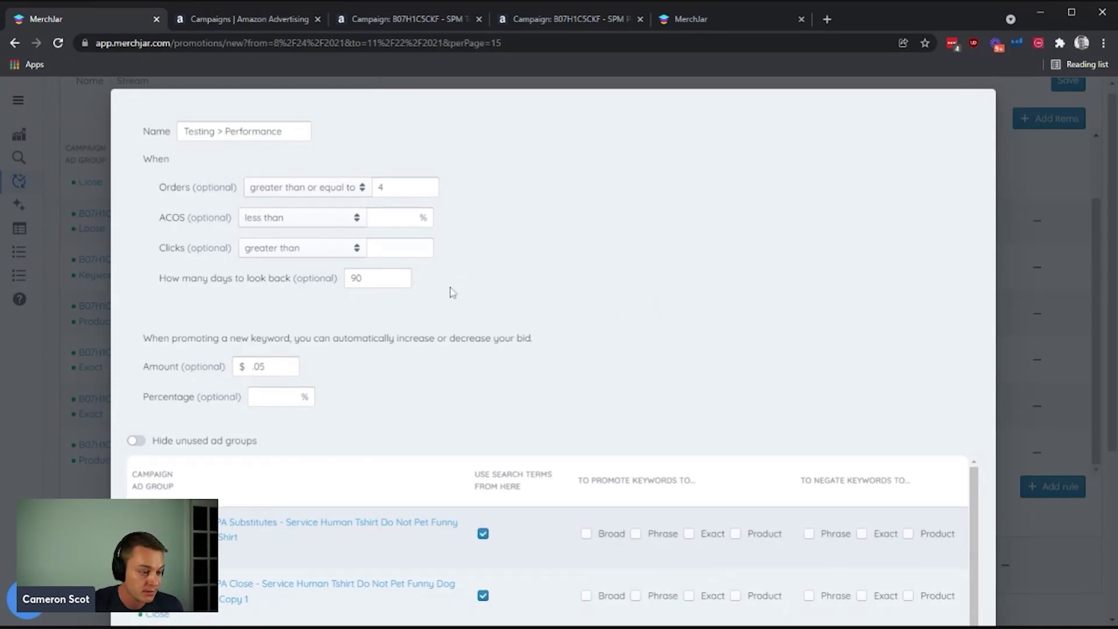
- Also promote the rule's keywords as Broad to the SPM Testing Keywords - All Matches ad group
scroll(402, 349, "down", 6)
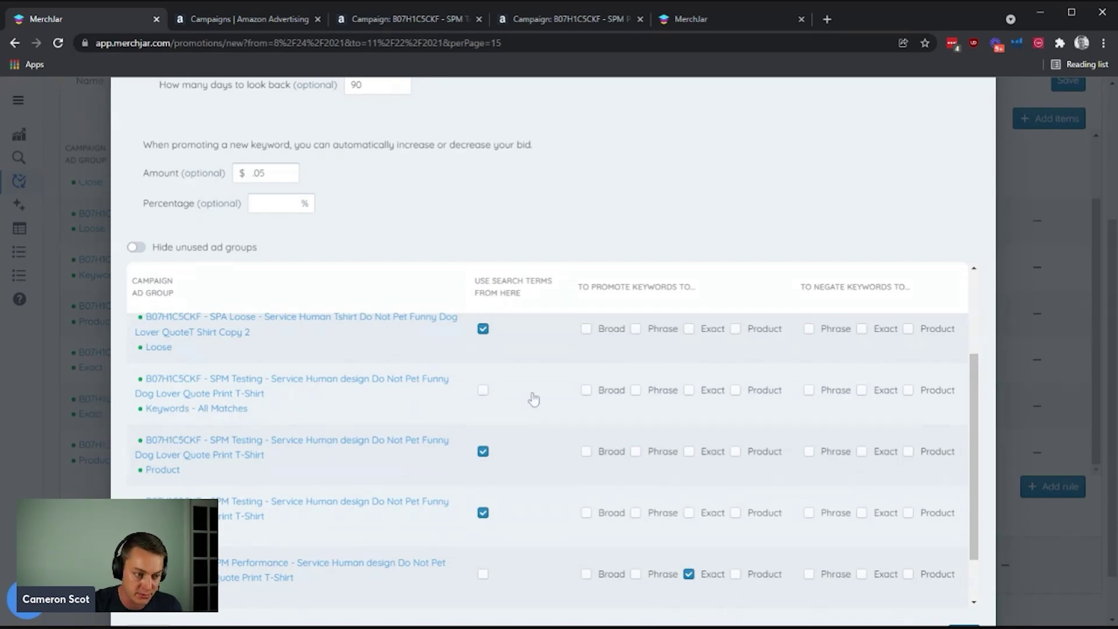
left_click(586, 390)
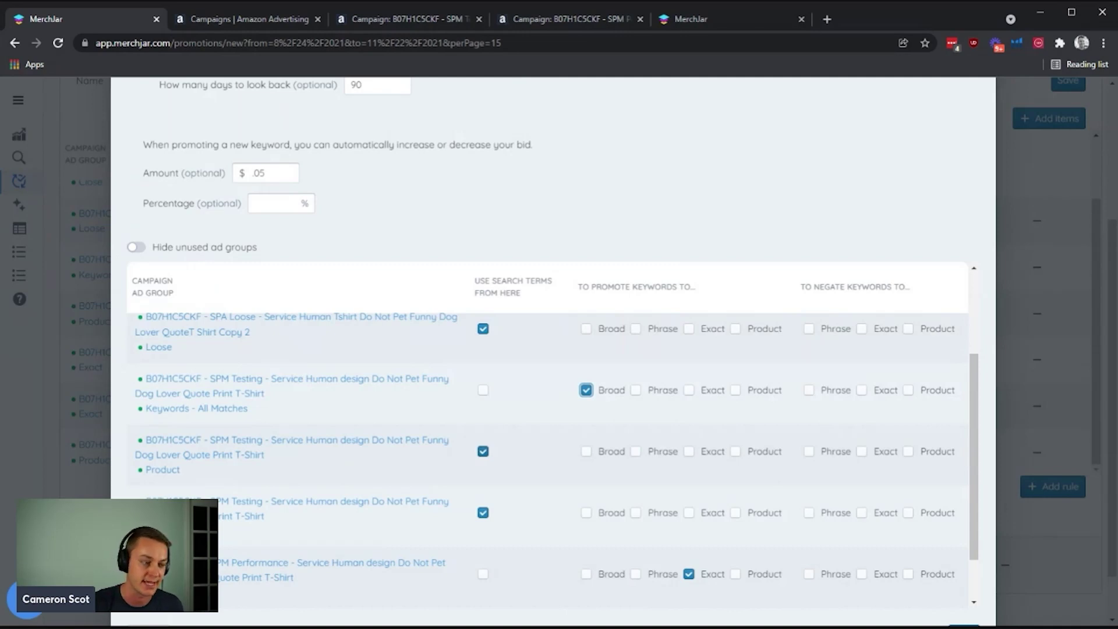
scroll(495, 449, "down", 3)
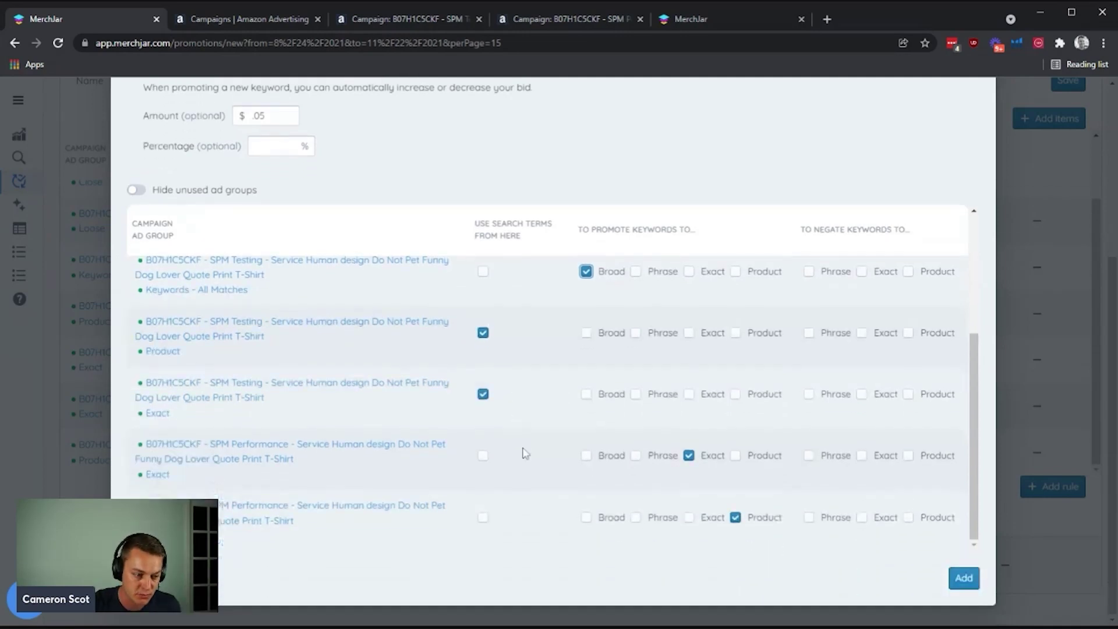
scroll(525, 454, "up", 4)
scroll(533, 434, "down", 4)
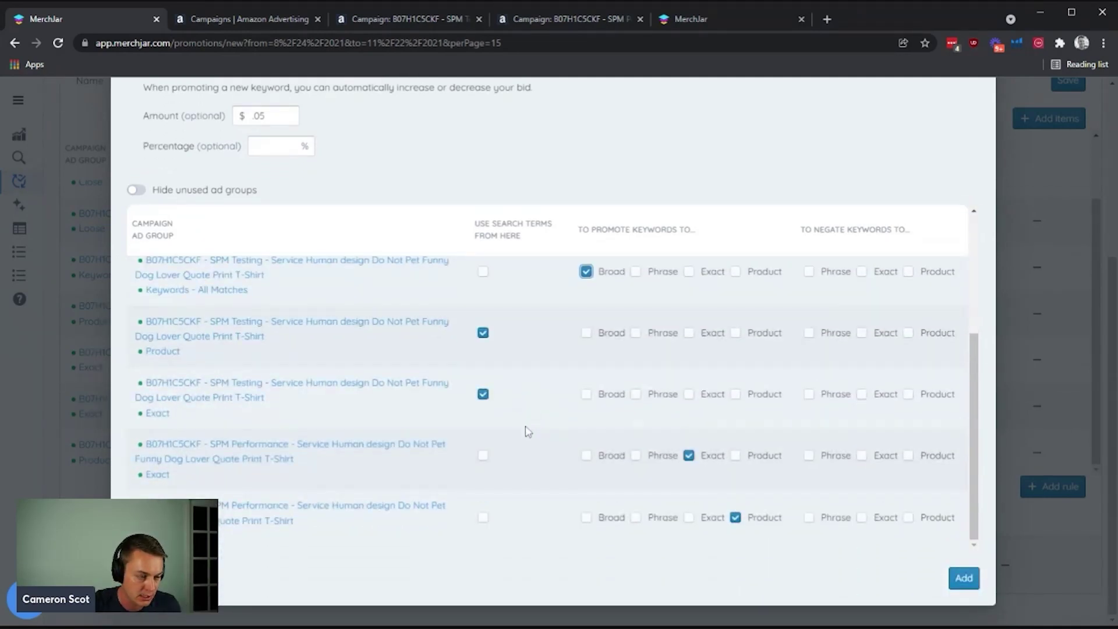
- Add the finished Testing > Performance rule and save the Stream promotion strategy
left_click(964, 578)
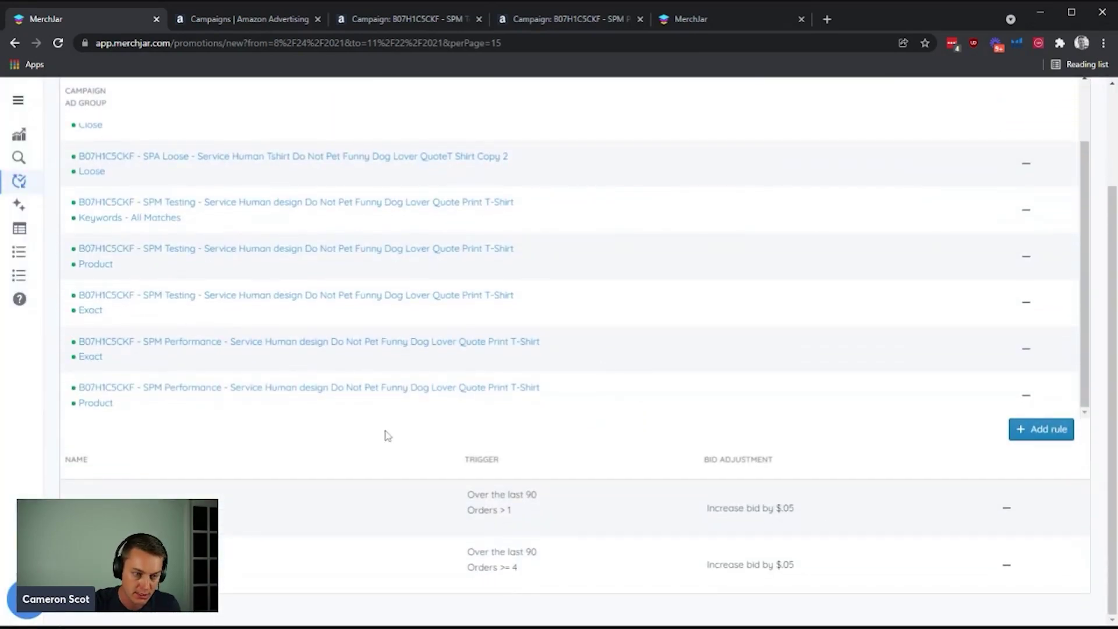
scroll(386, 434, "up", 3)
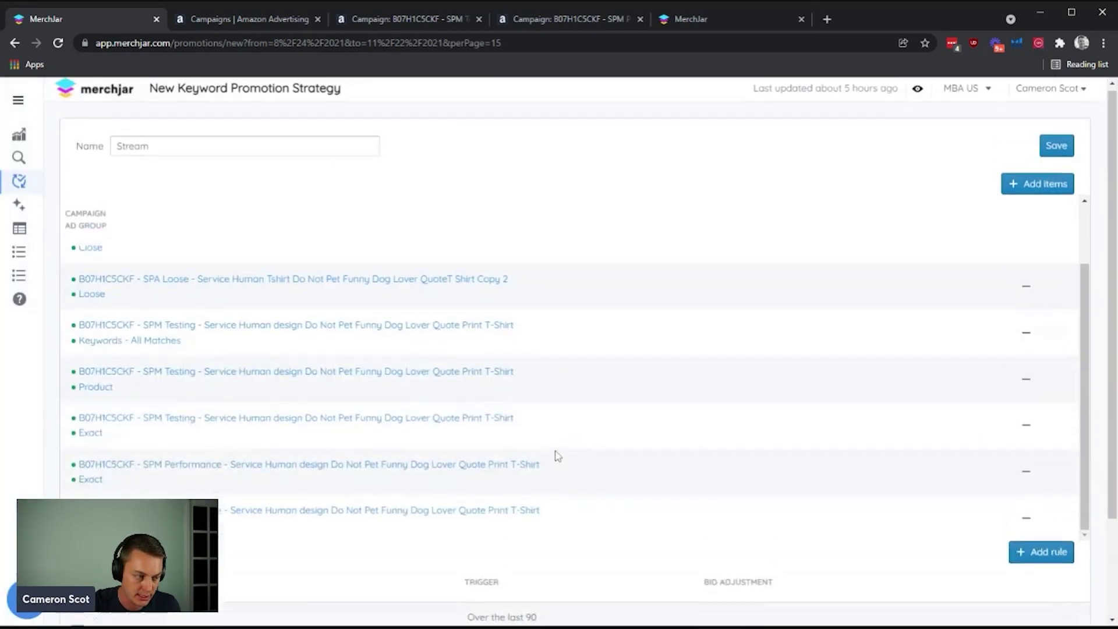
left_click(1056, 149)
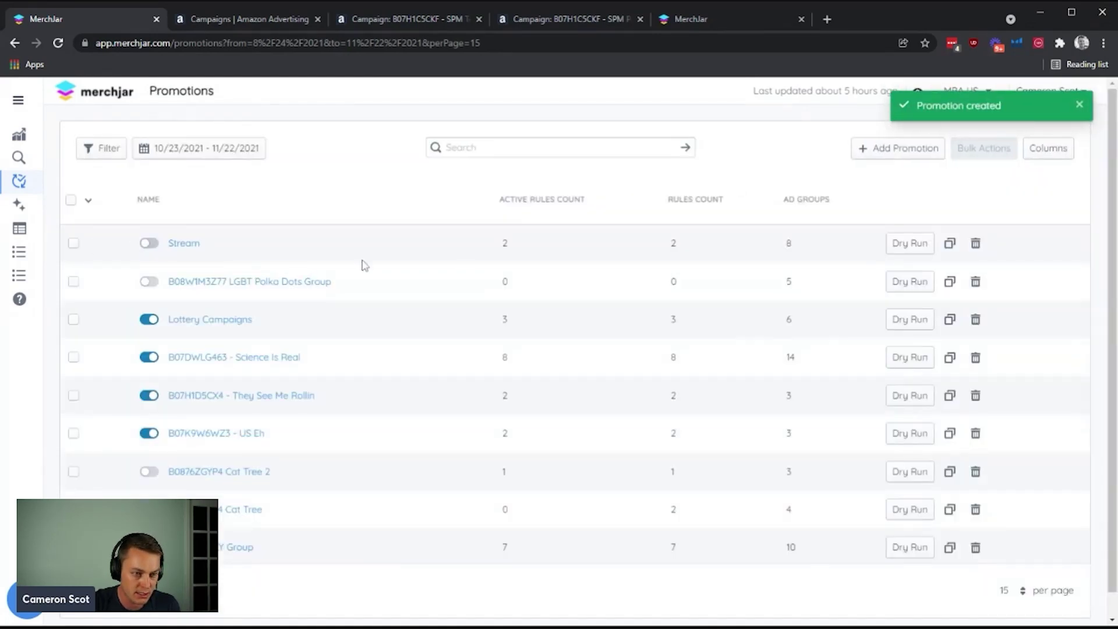
- Dry-run the Stream promotion and review the keywords, negatives and targets it would create
left_click(912, 245)
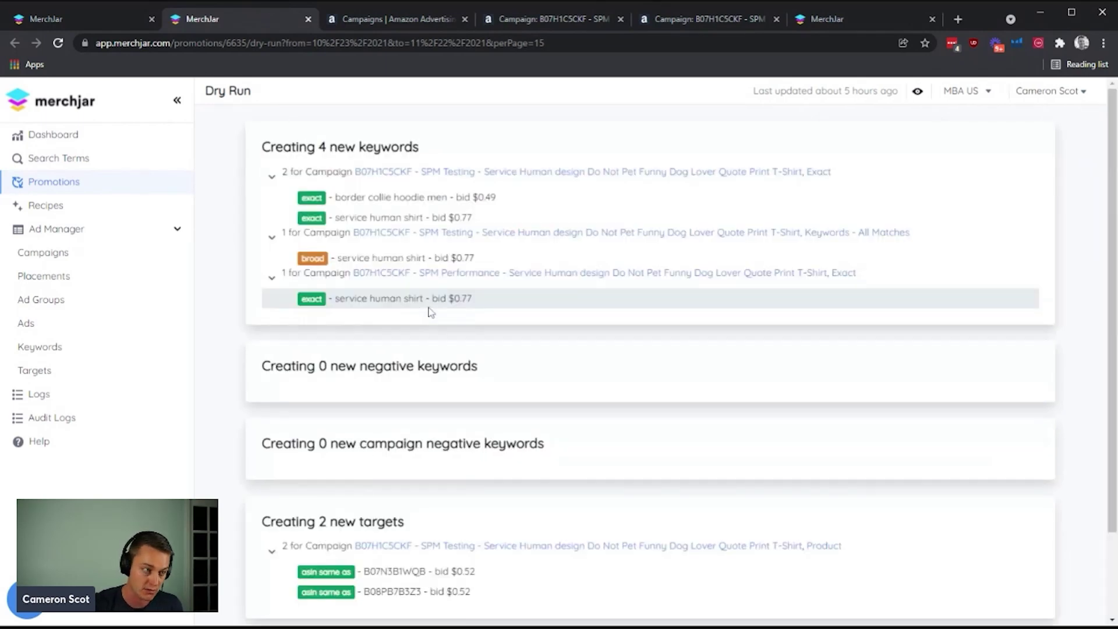
scroll(210, 210, "down", 2)
scroll(210, 210, "up", 2)
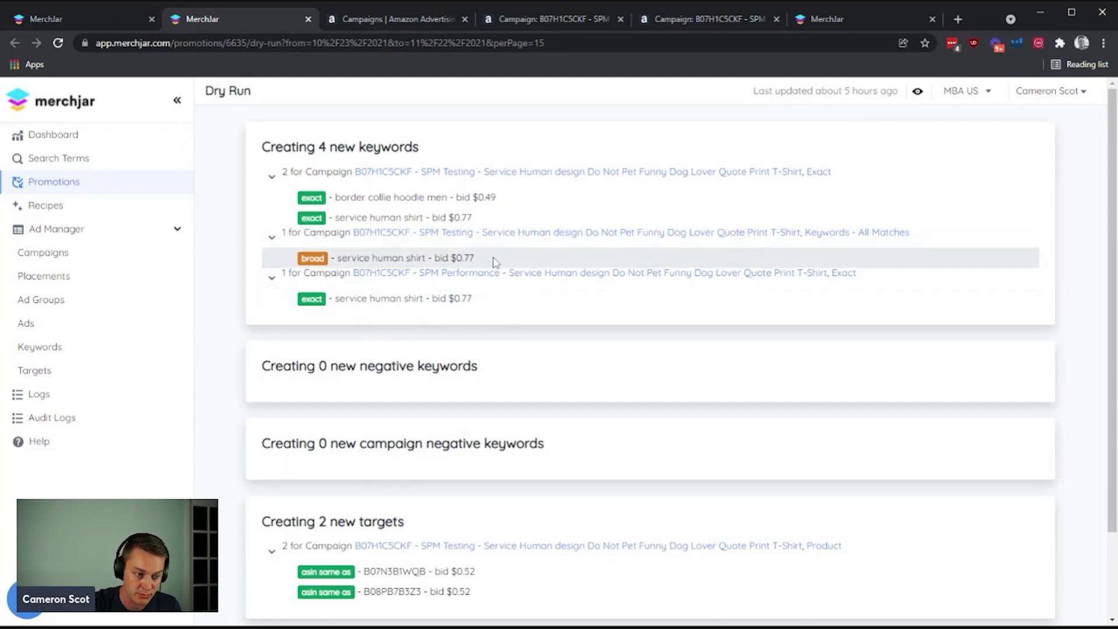
scroll(232, 347, "down", 2)
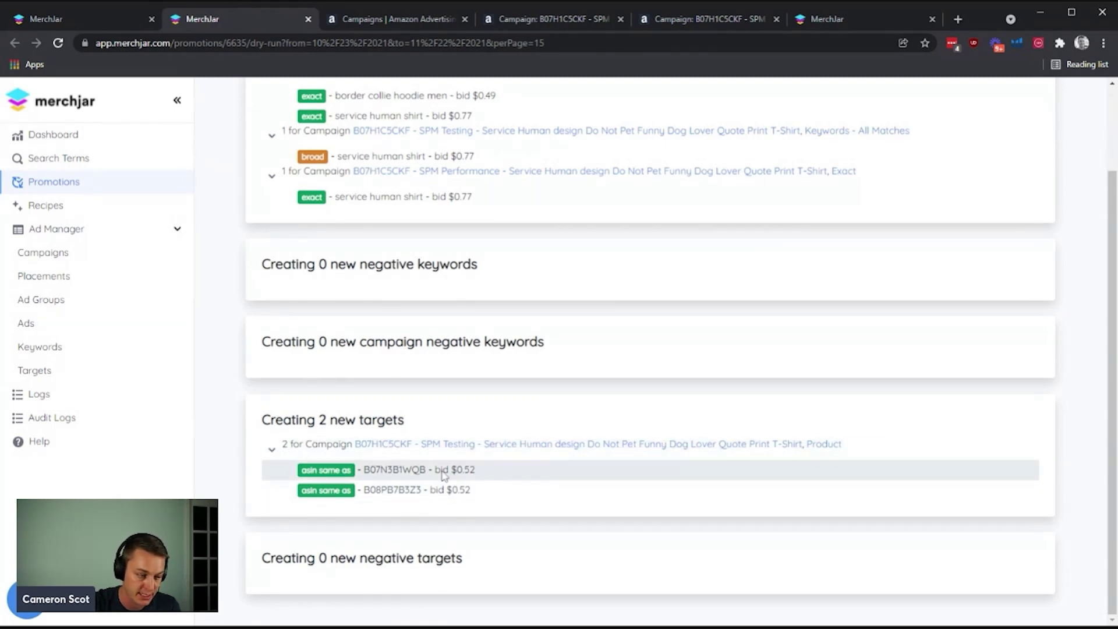
- Look over the dry run's new keywords and targets again and close the dry-run page
scroll(407, 437, "up", 2)
scroll(377, 406, "down", 1)
scroll(361, 320, "up", 1)
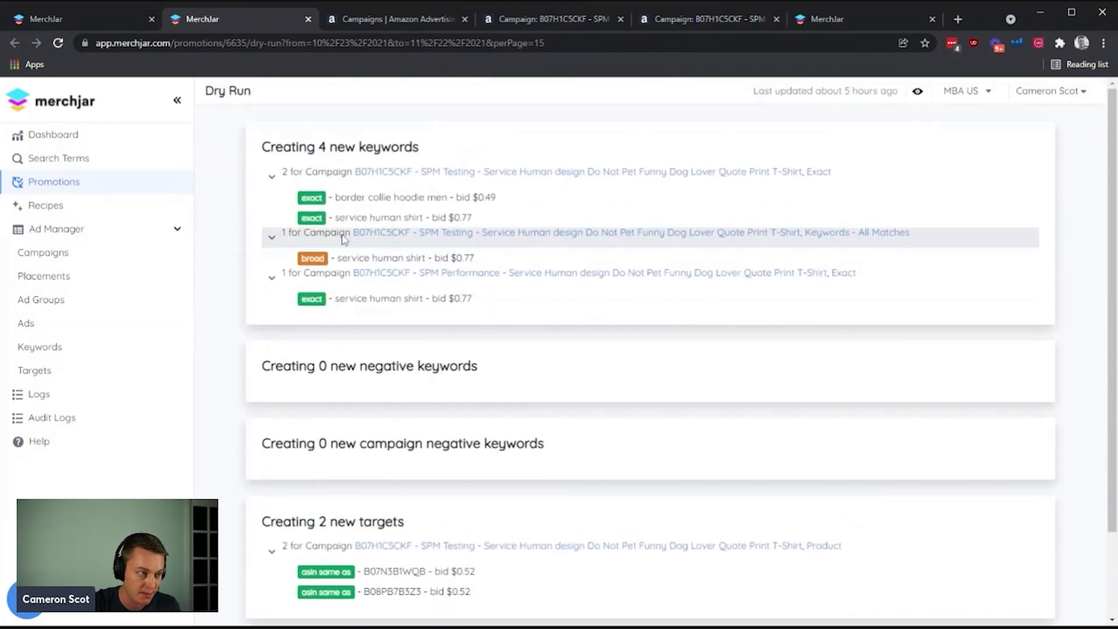
key("ctrl+w")
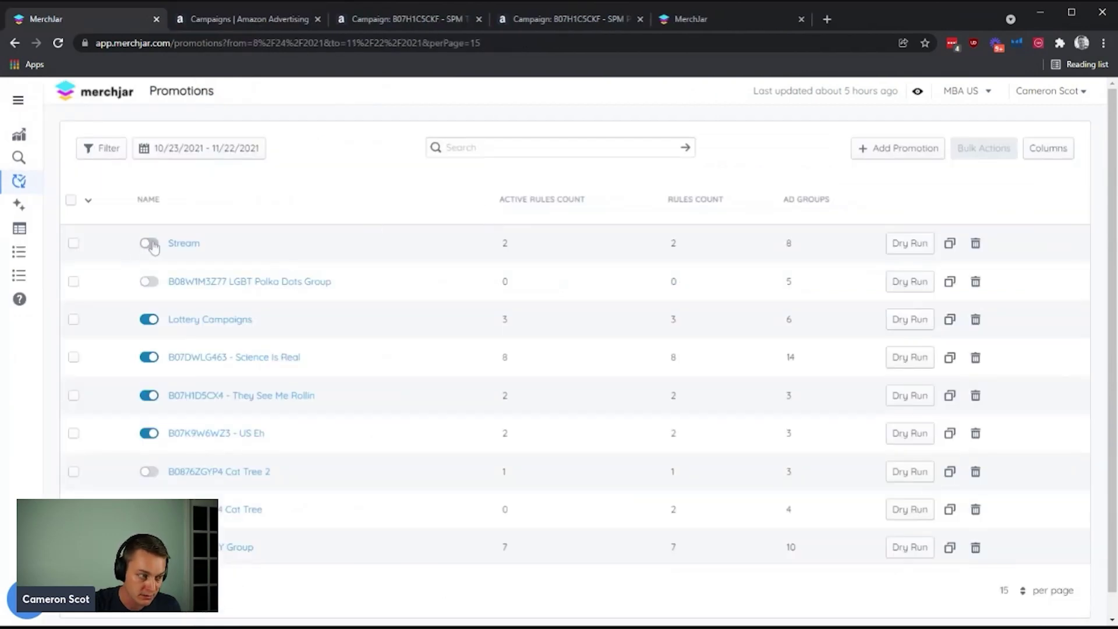
- Reopen the Stream promotion strategy and start a new promotion rule named Negation
left_click(190, 244)
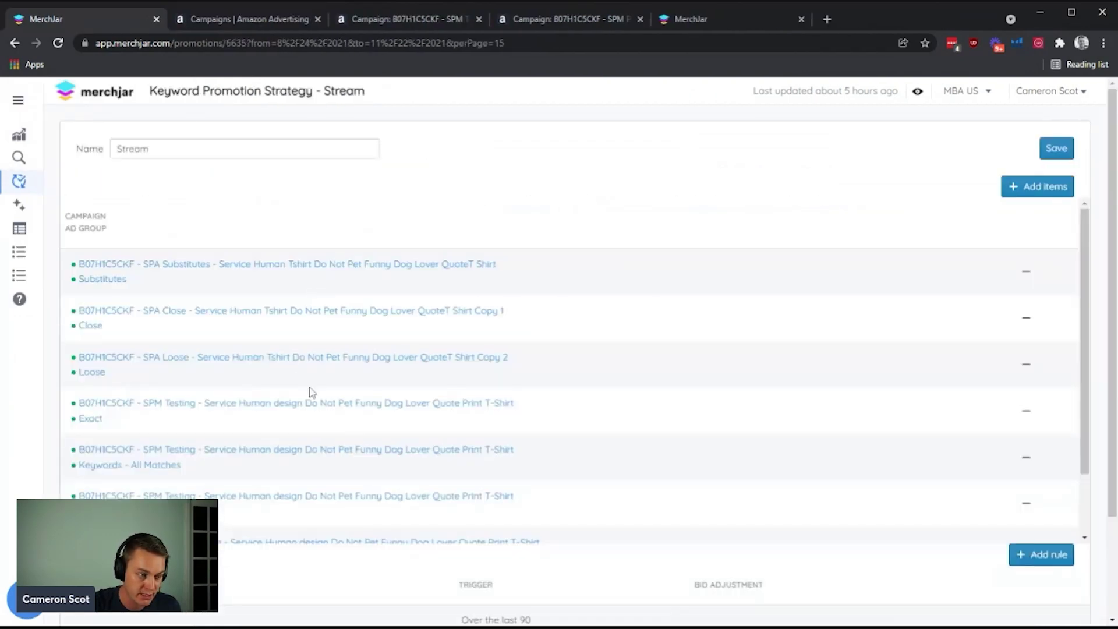
scroll(408, 228, "down", 2)
scroll(409, 227, "down", 2)
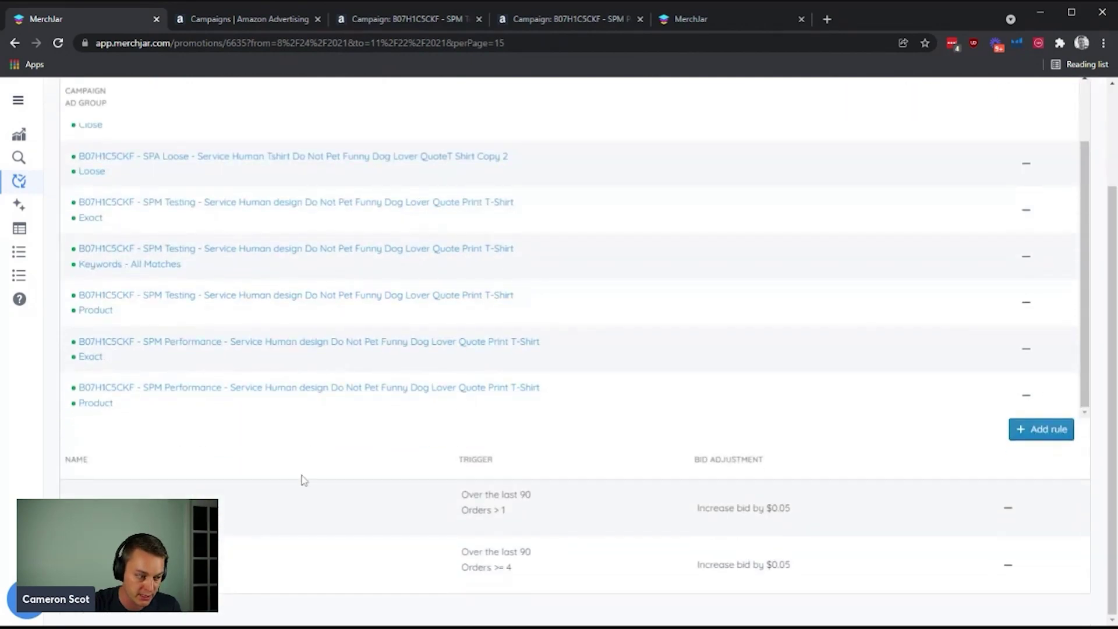
left_click(1055, 431)
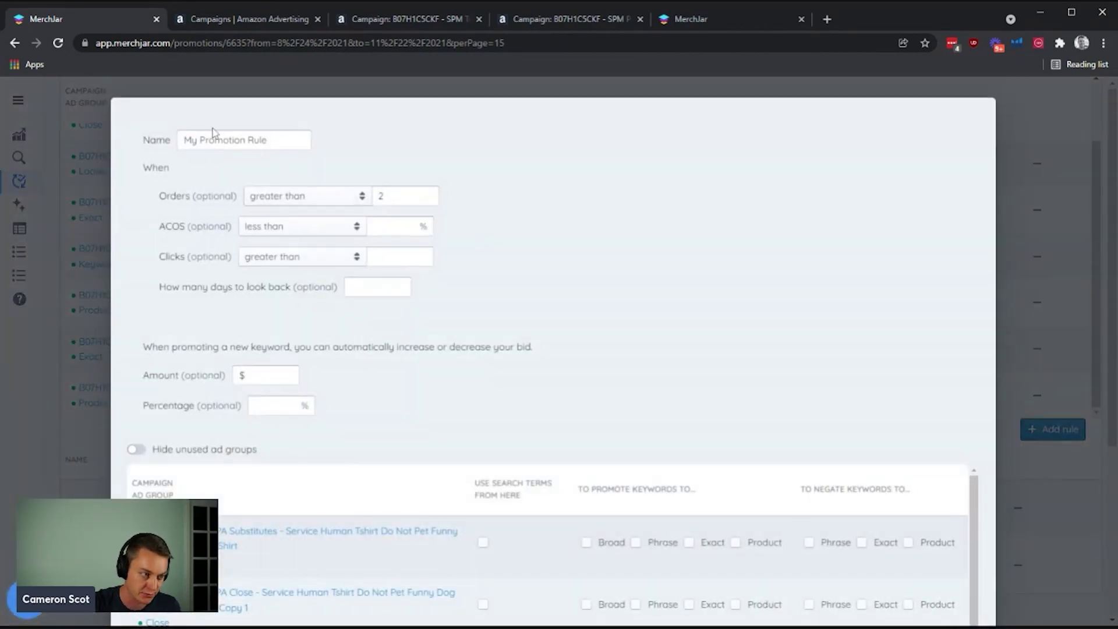
left_click_drag(185, 140, 266, 140)
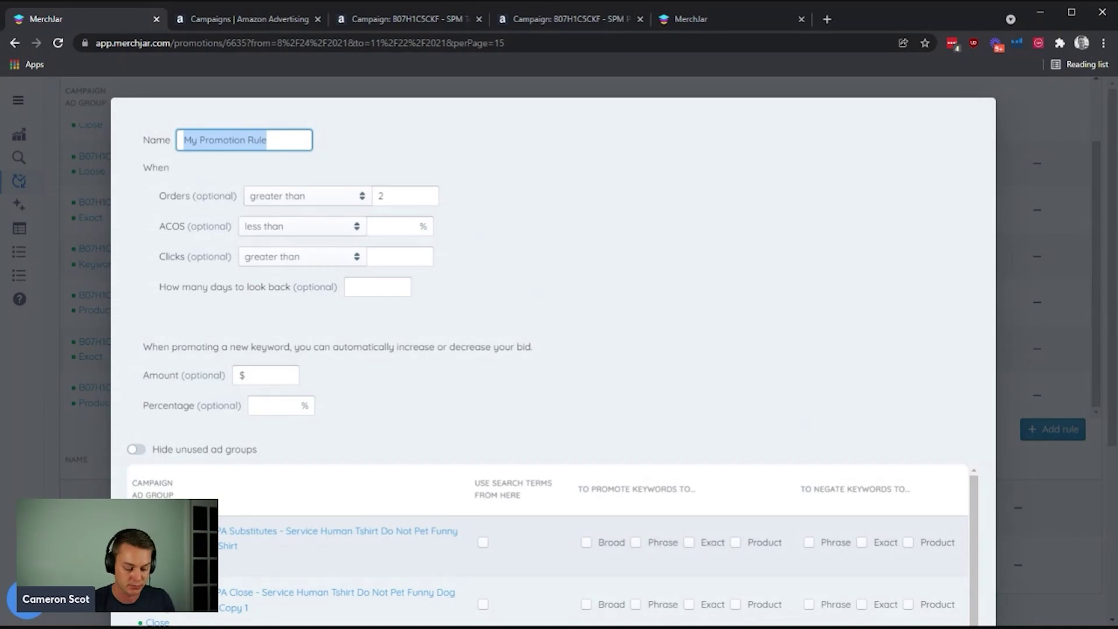
type("Negation")
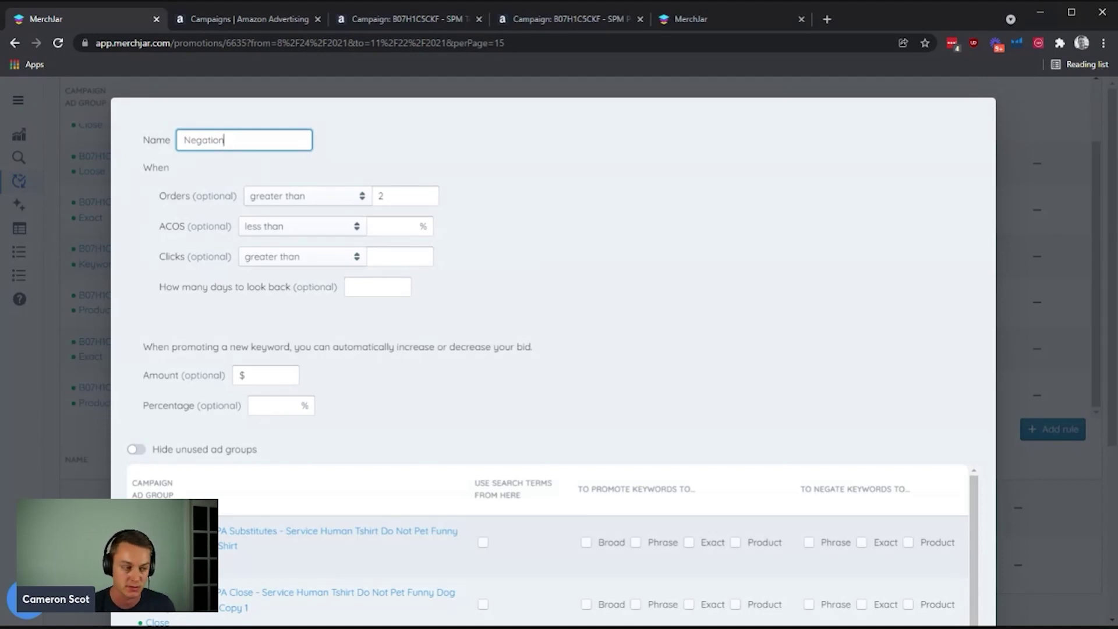
- Set the Negation rule's order condition to greater than 20
left_click_drag(401, 196, 179, 190)
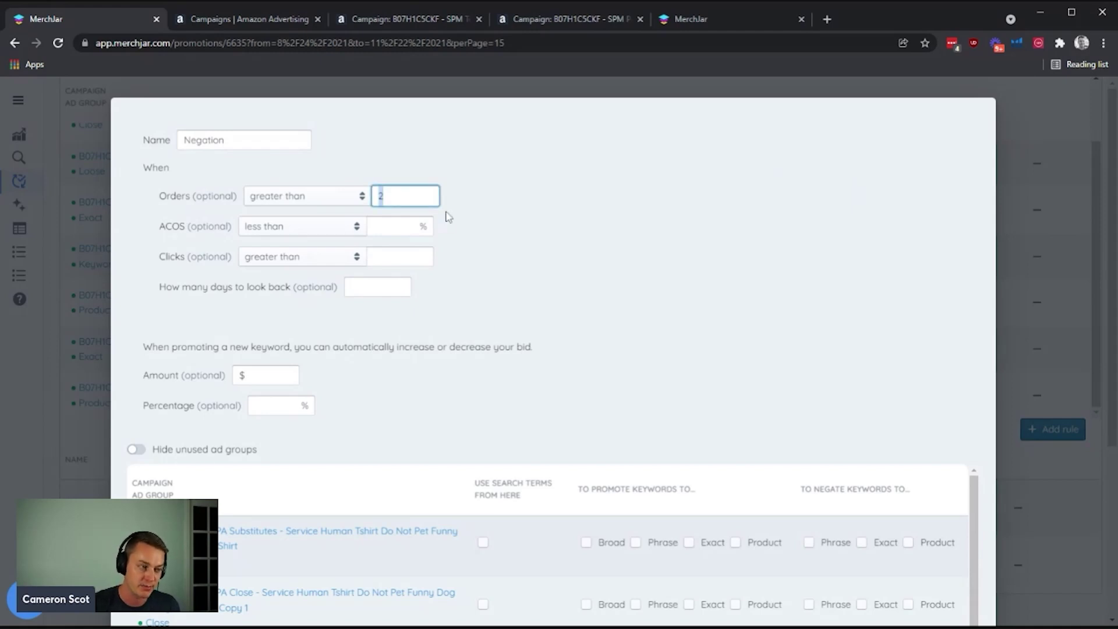
left_click(654, 201)
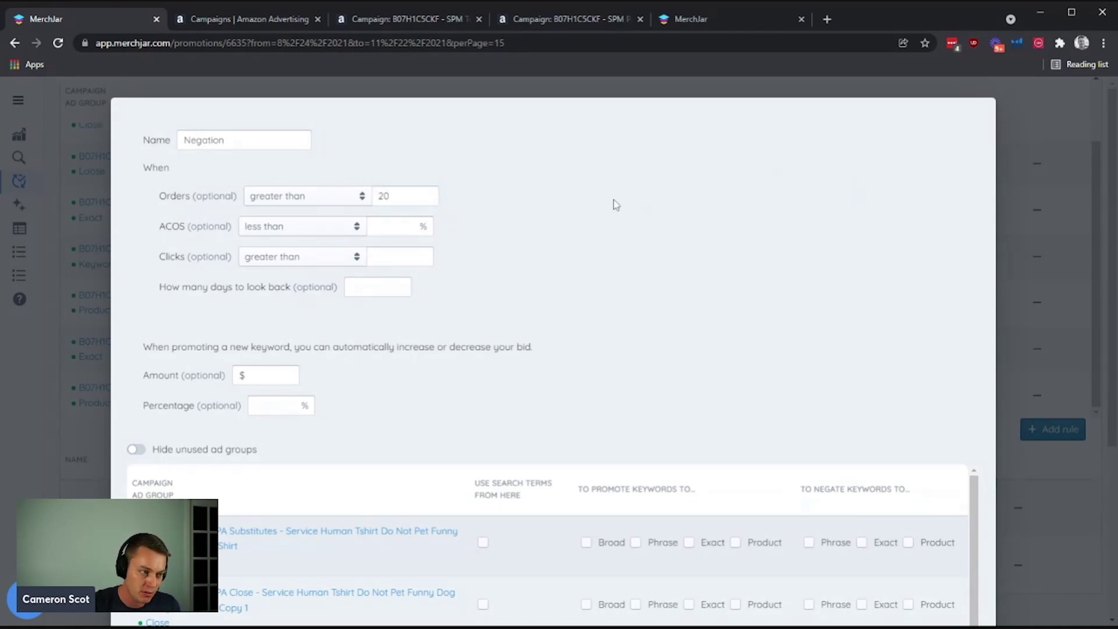
left_click_drag(401, 196, 374, 199)
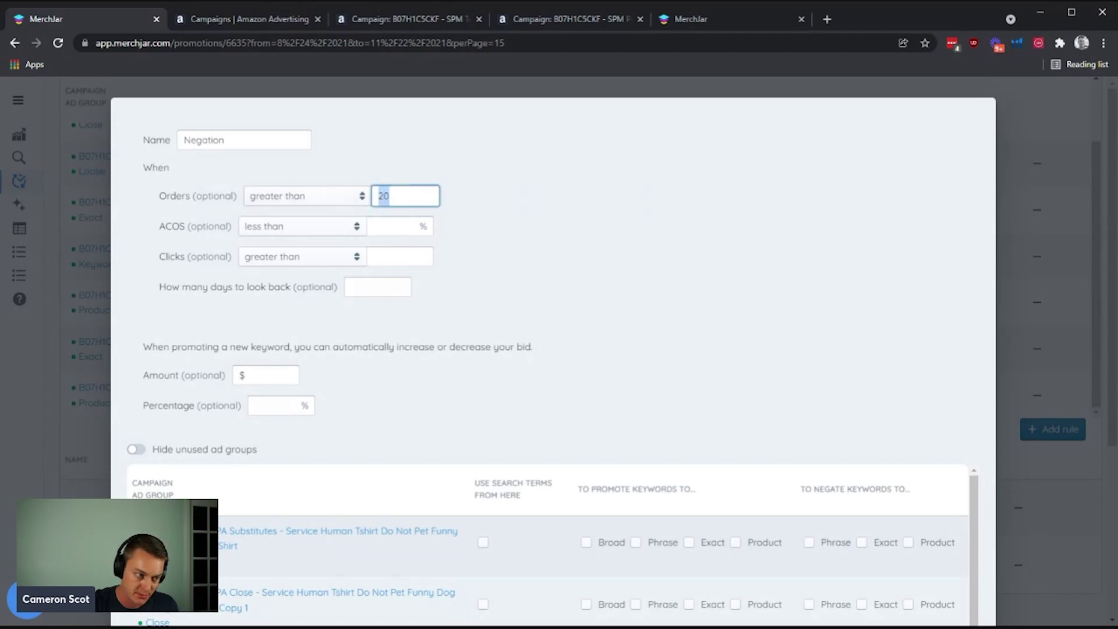
left_click(510, 199)
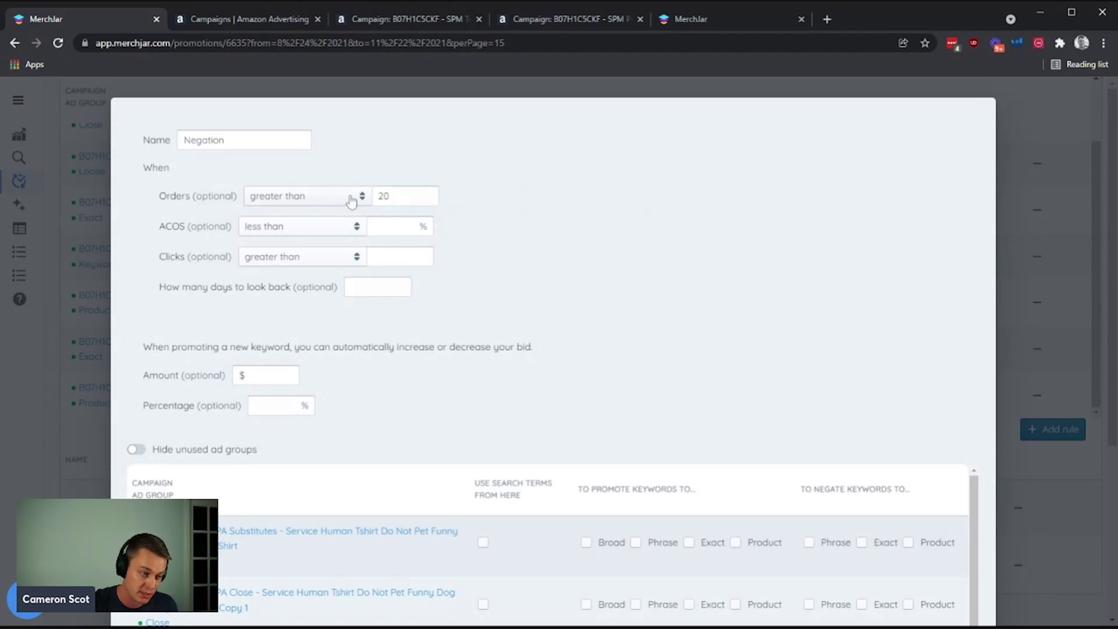
left_click_drag(402, 197, 362, 200)
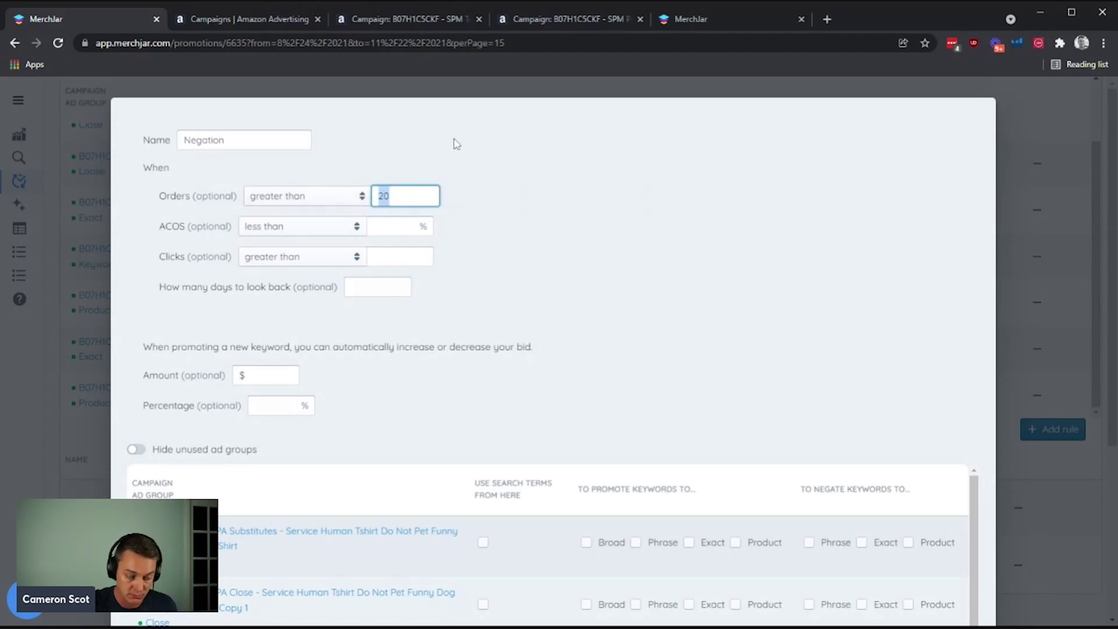
type("20")
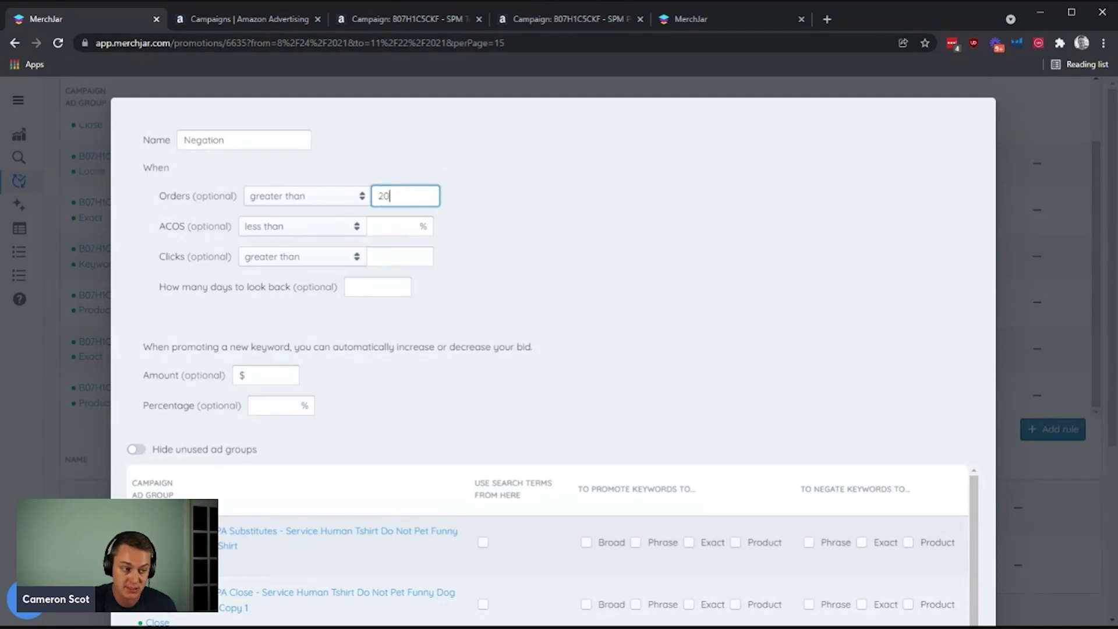
left_click(536, 198)
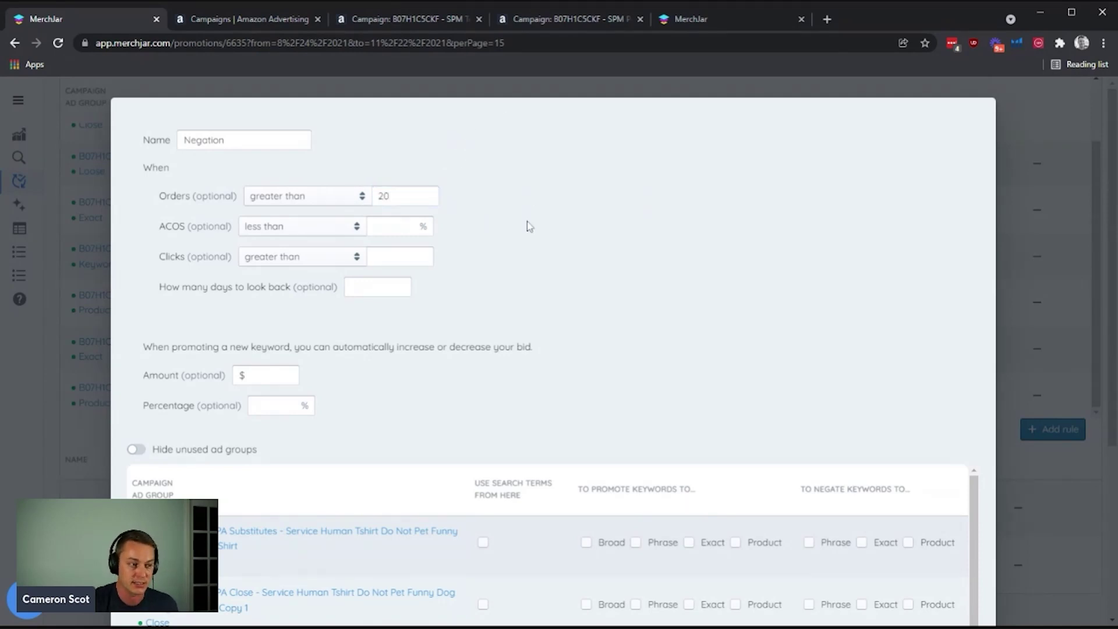
- Change the Negation rule's order condition to greater than 30
left_click(385, 286)
scroll(369, 251, "down", 4)
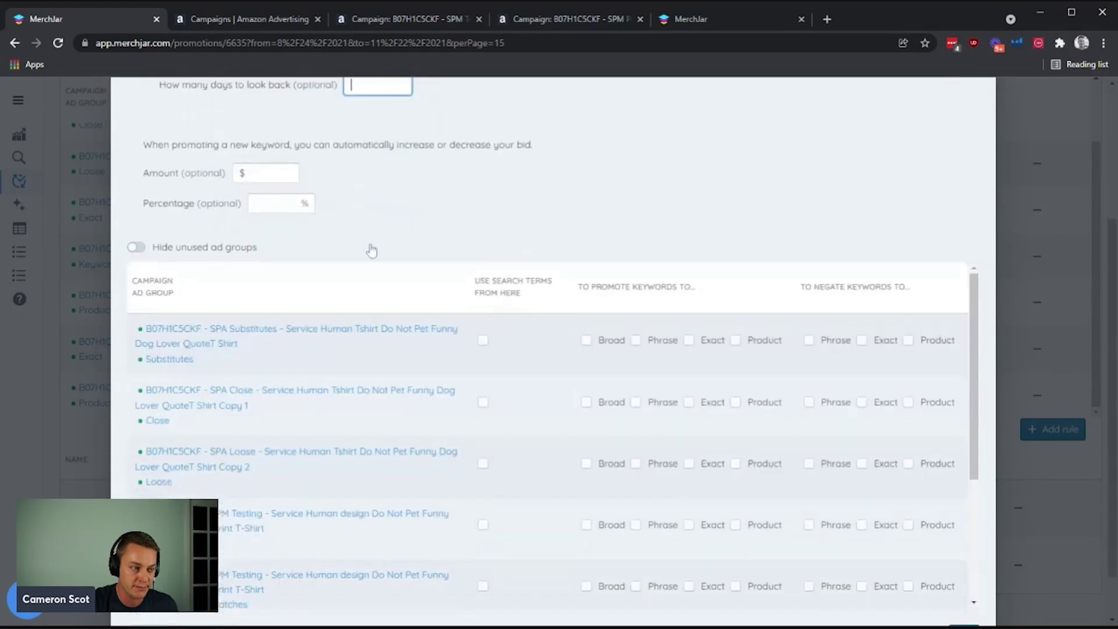
scroll(237, 220, "up", 4)
scroll(230, 291, "down", 3)
scroll(228, 304, "up", 3)
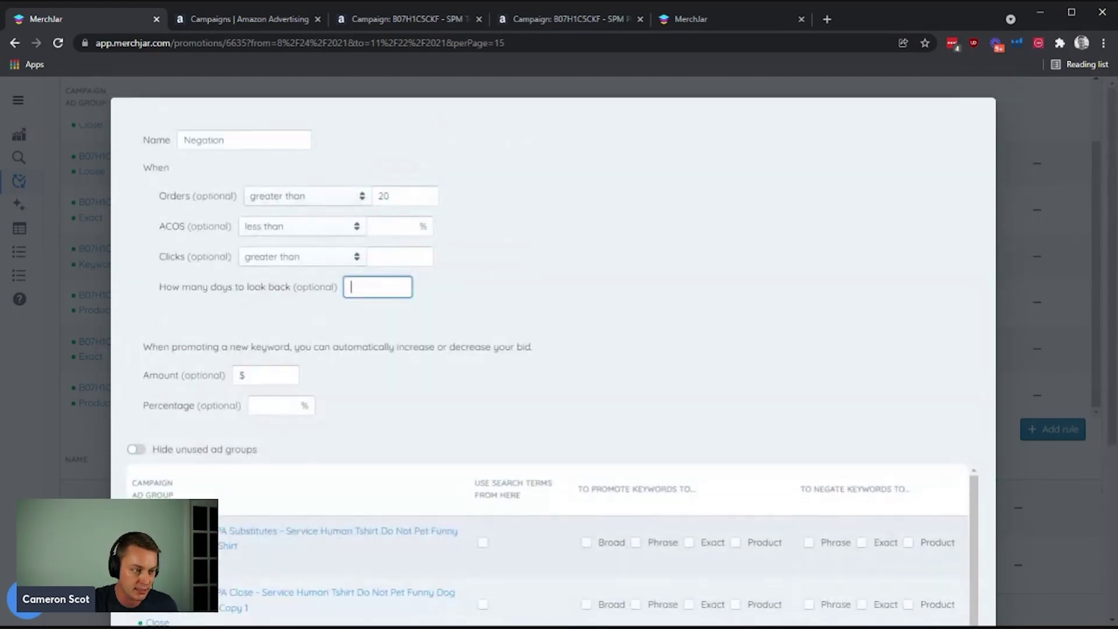
left_click_drag(399, 197, 144, 172)
type("30")
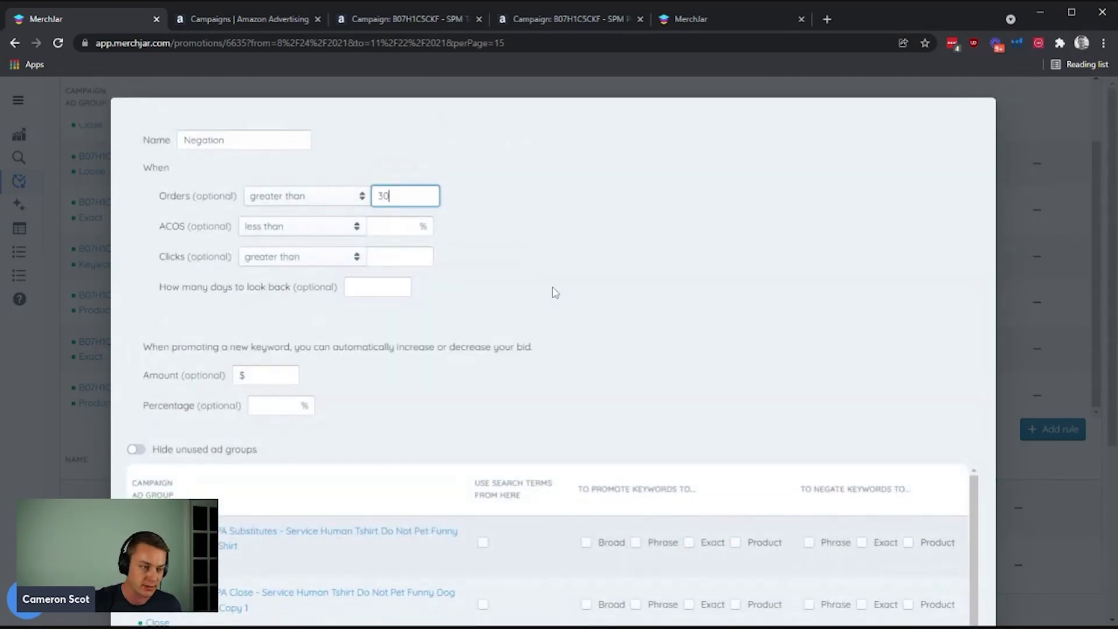
left_click(554, 290)
- Use search terms from the SPA Substitutes, Close and Loose ad groups and the SPM Testing Keywords - All Matches ad group
scroll(581, 302, "down", 4)
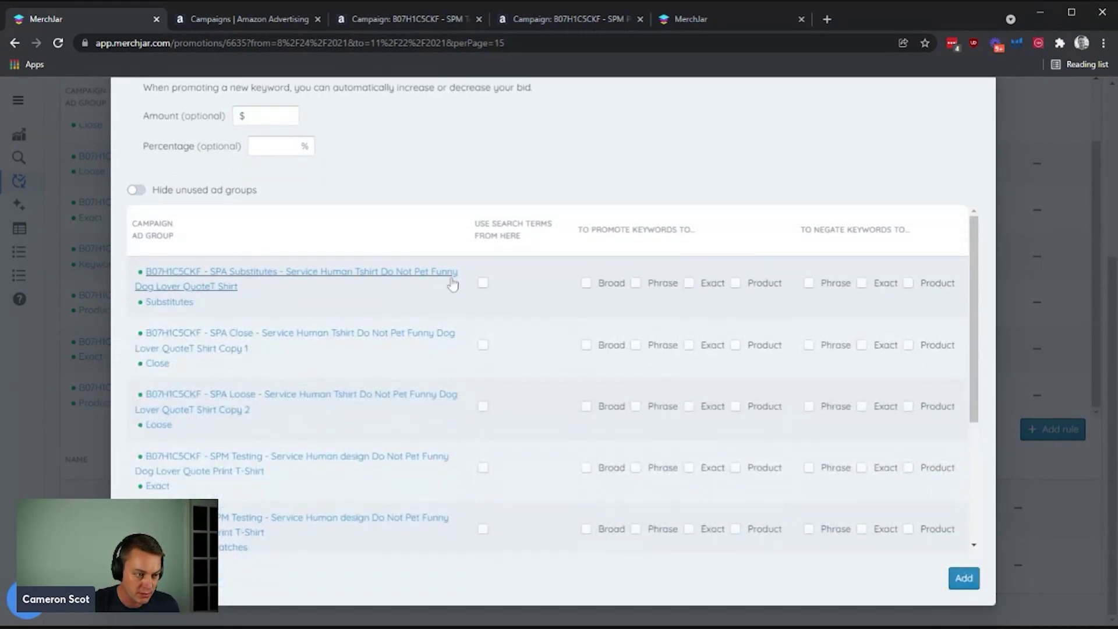
left_click(483, 283)
left_click(485, 344)
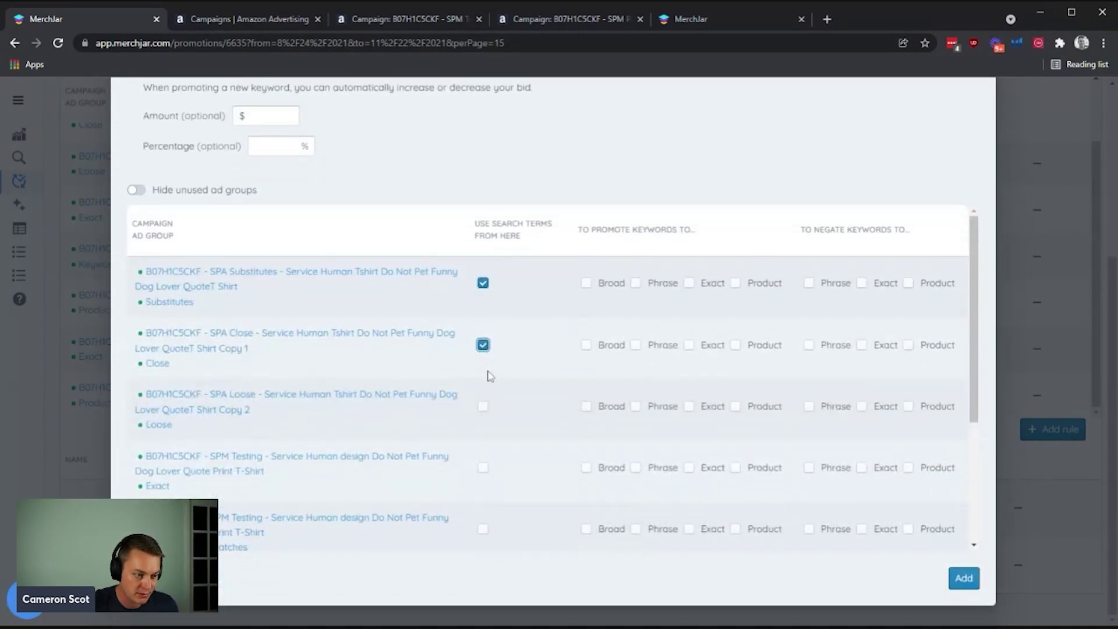
left_click(484, 407)
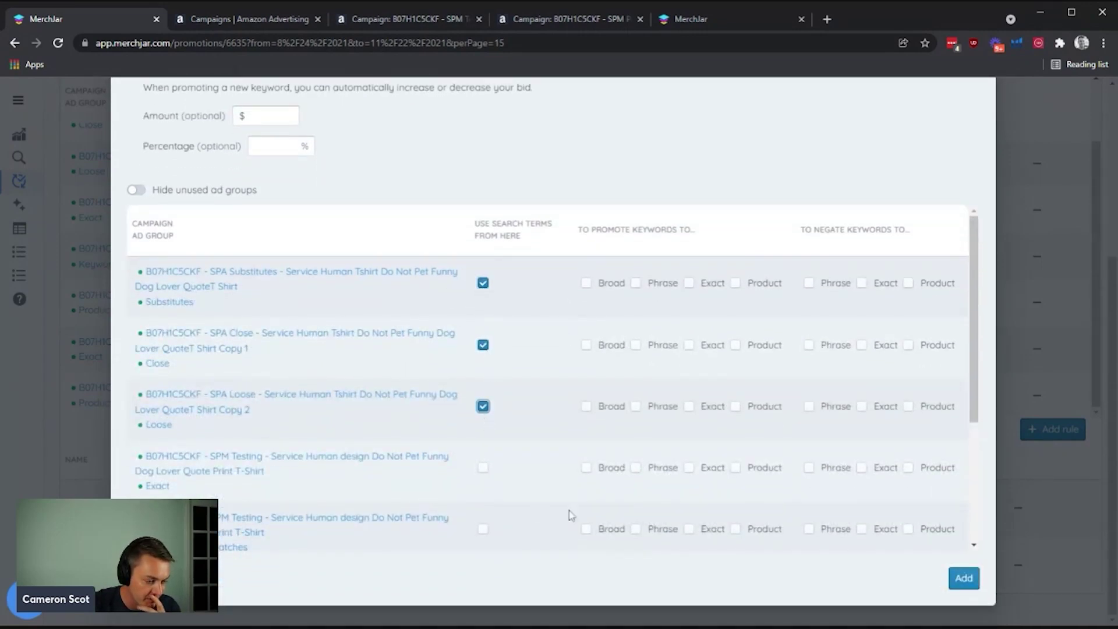
scroll(408, 482, "down", 1)
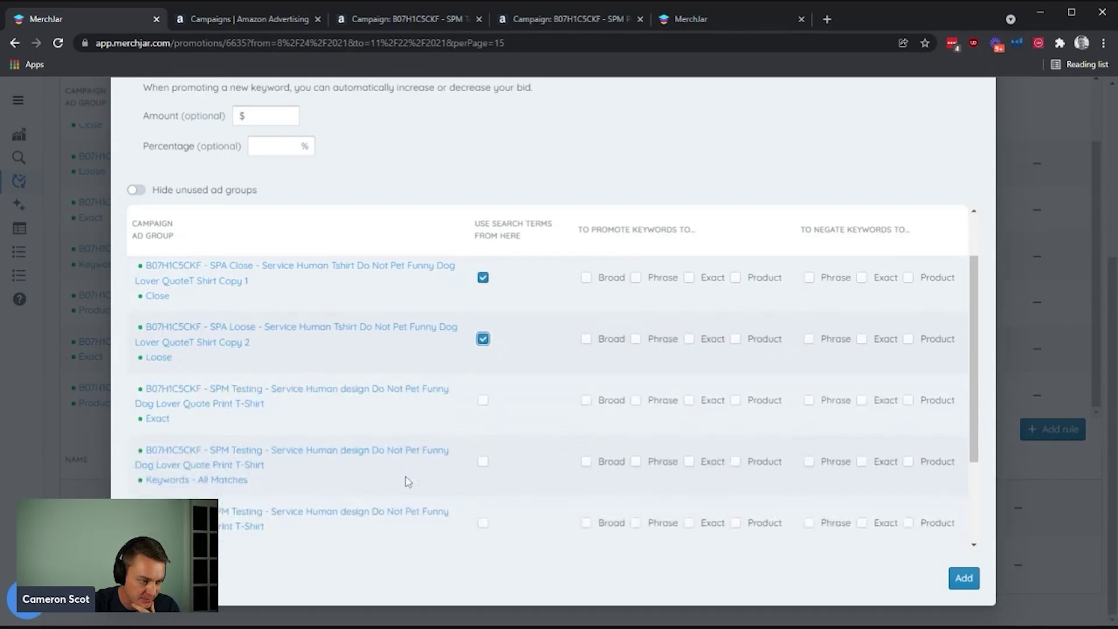
left_click(482, 462)
- Try using the SPM Testing Product ad group as another search term source
scroll(415, 445, "down", 1)
scroll(416, 445, "down", 1)
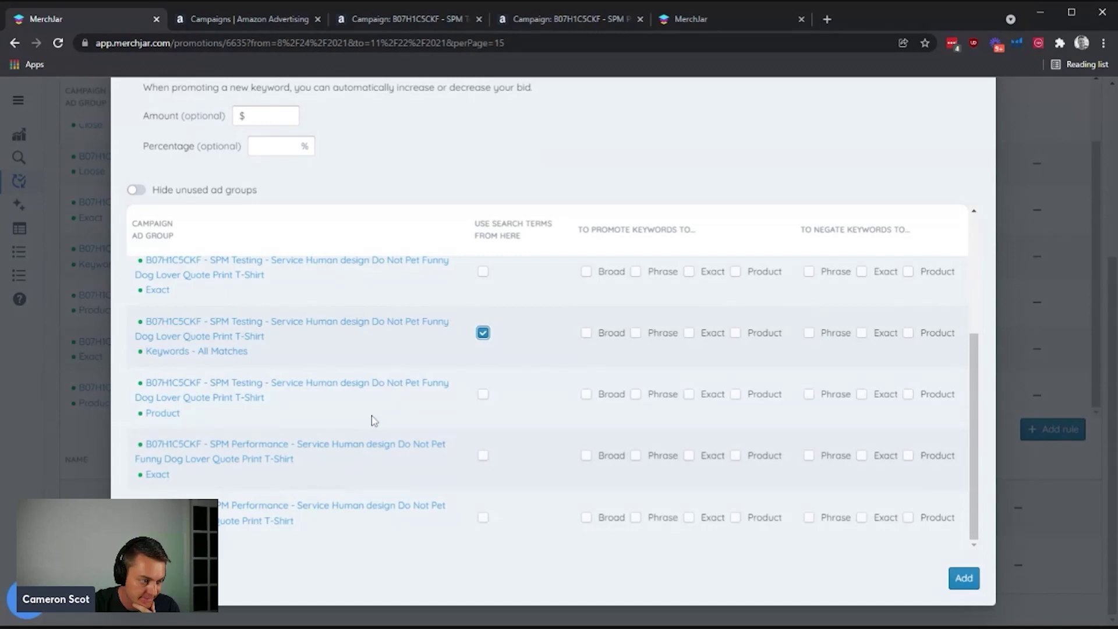
left_click(483, 395)
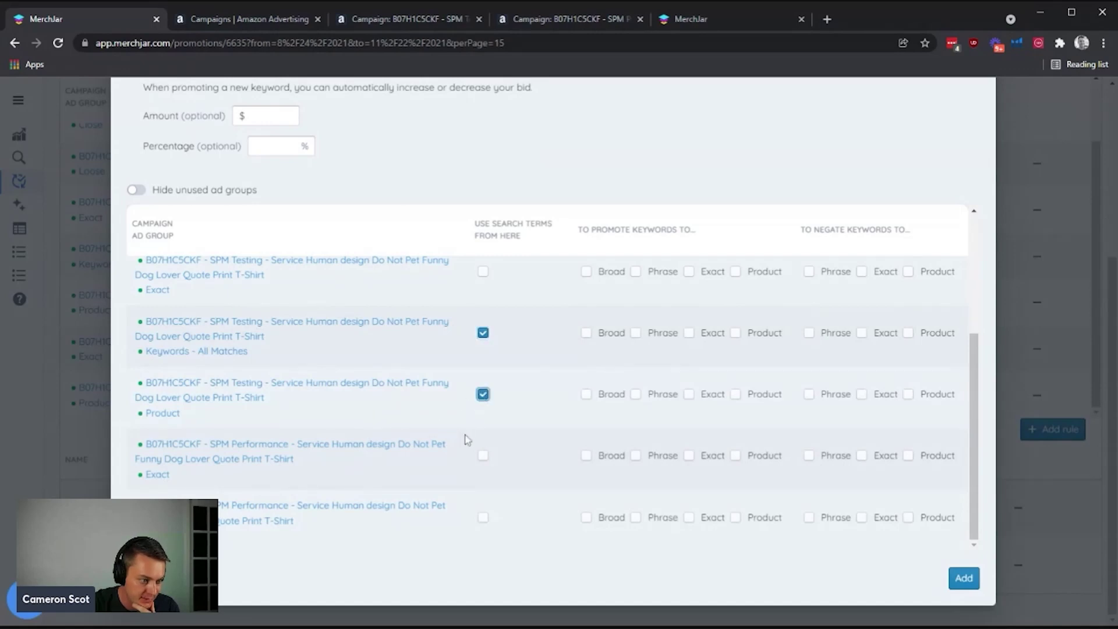
left_click(483, 395)
scroll(408, 437, "up", 3)
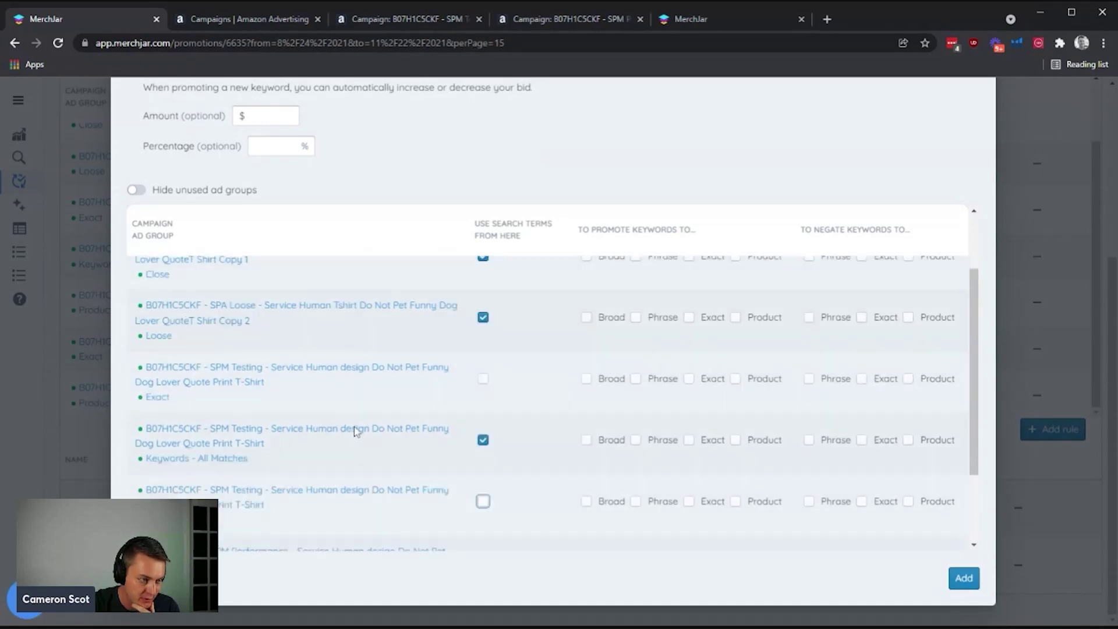
- Shorten the rule's name back to Negation and set its order condition to greater than 20
scroll(247, 190, "up", 5)
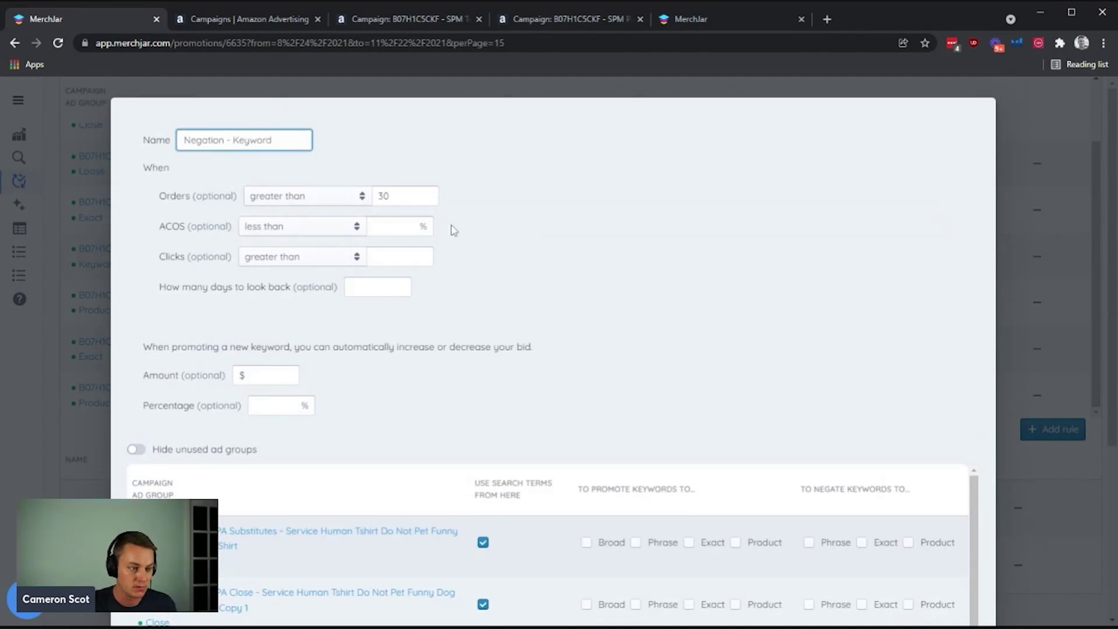
left_click_drag(269, 139, 226, 140)
key("BackSpace")
key("Tab")
key("Tab")
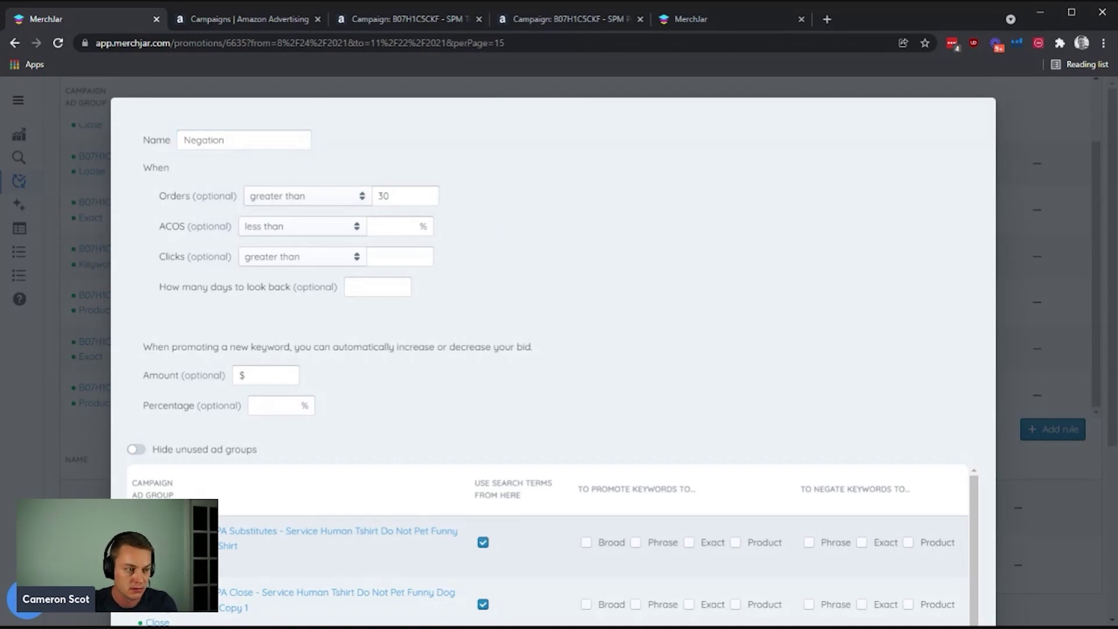
type("20")
left_click(737, 245)
- Also use search terms from the SPM Testing Product and SPM Performance Product ad groups
scroll(737, 245, "down", 5)
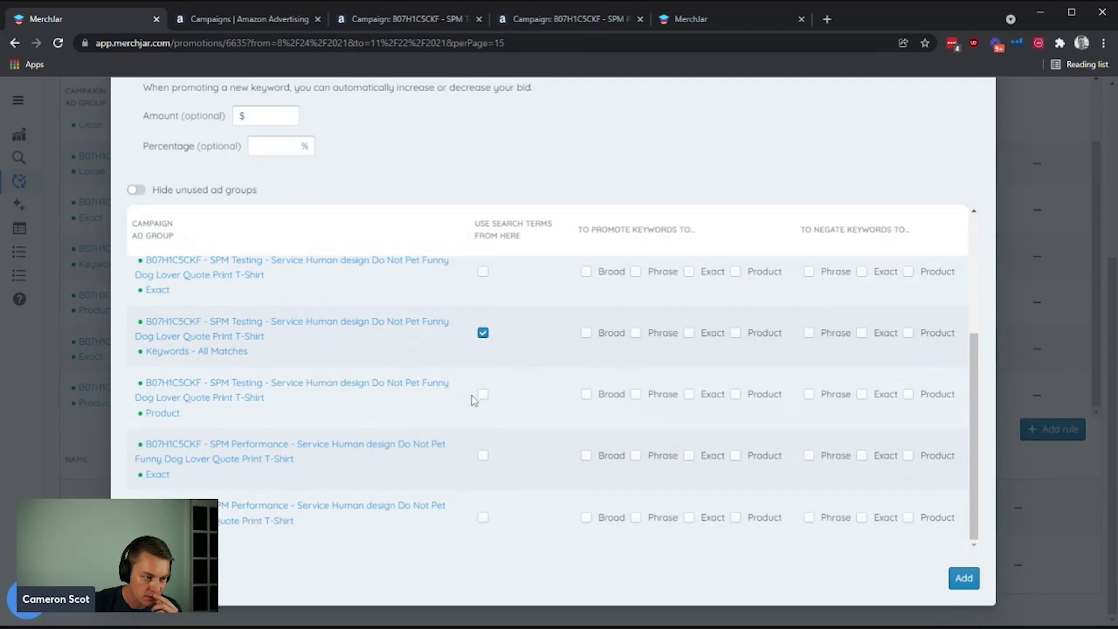
left_click(482, 395)
left_click(483, 518)
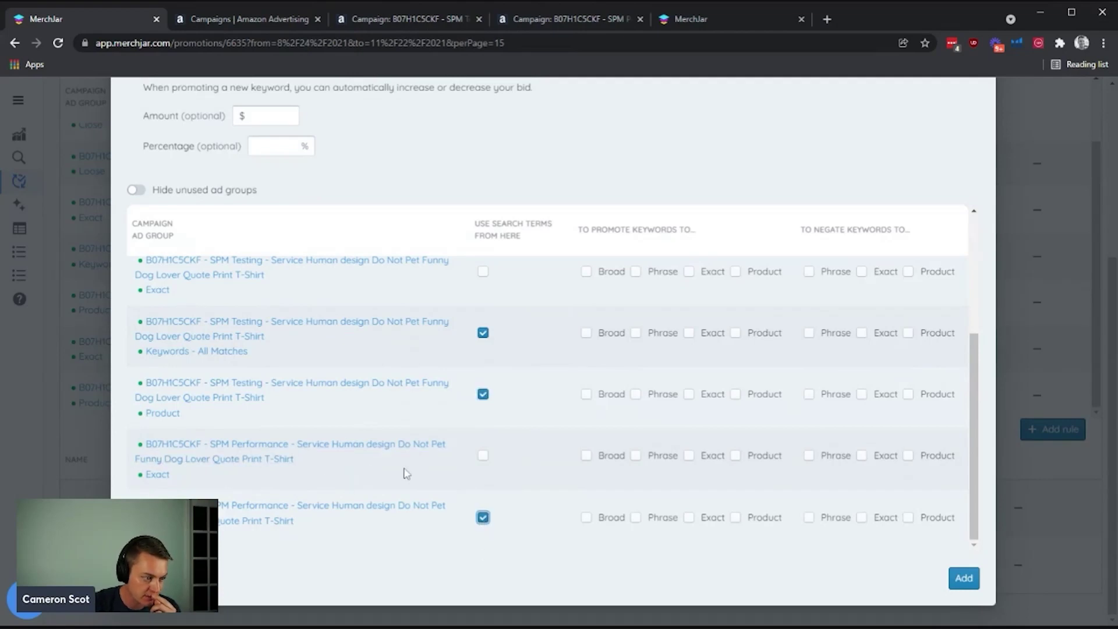
- Clear the rule's order value and set its click condition to greater than or equal to 20
scroll(361, 350, "up", 2)
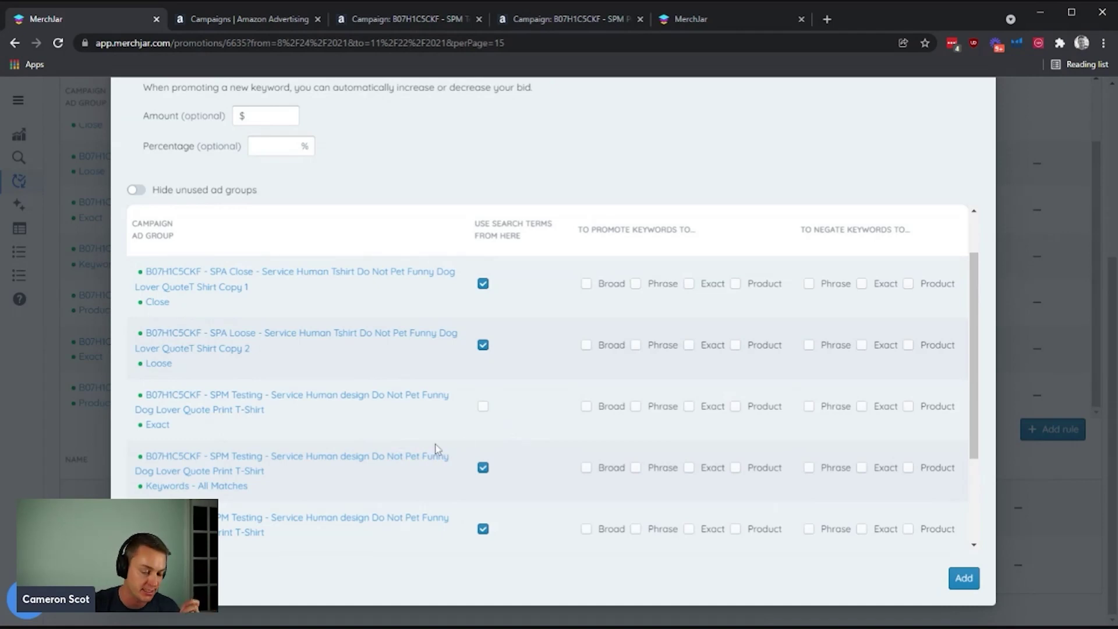
scroll(513, 454, "down", 2)
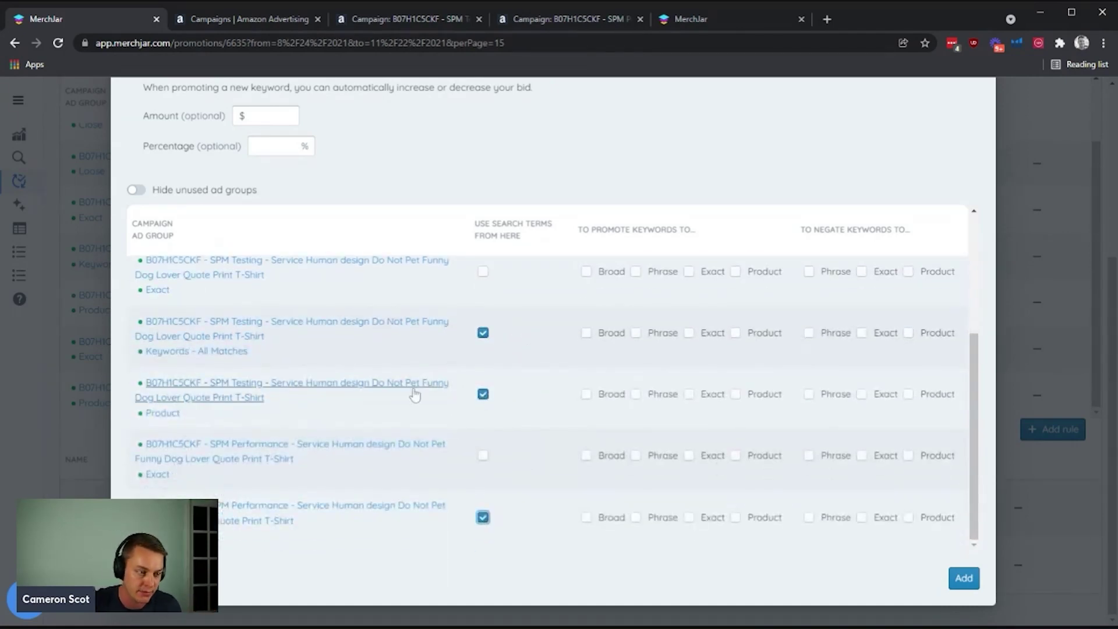
scroll(415, 395, "up", 1)
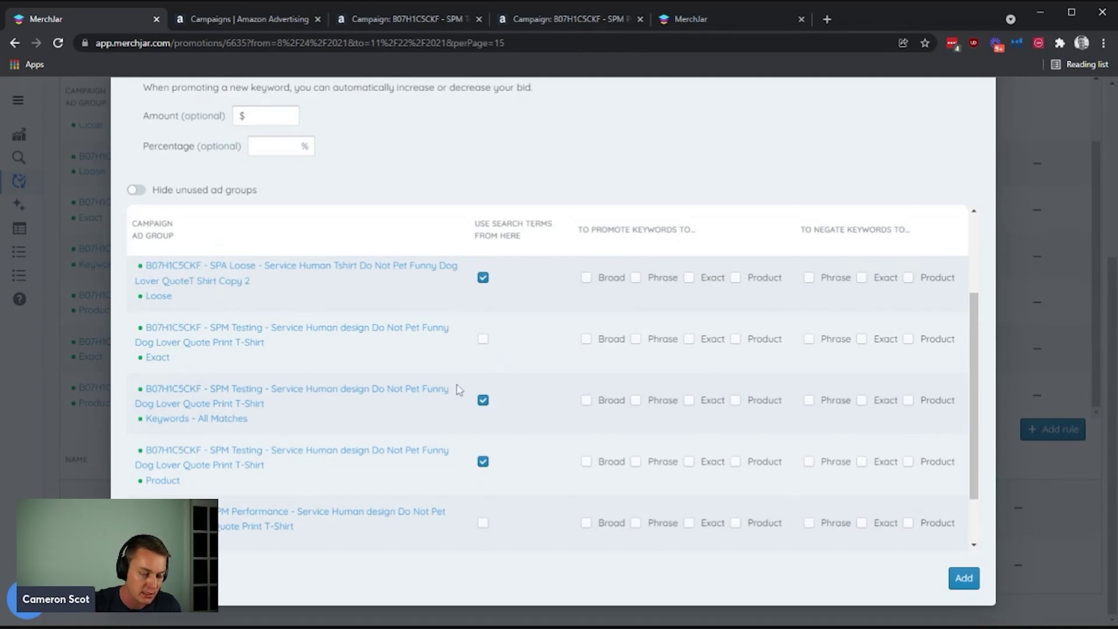
scroll(460, 389, "up", 2)
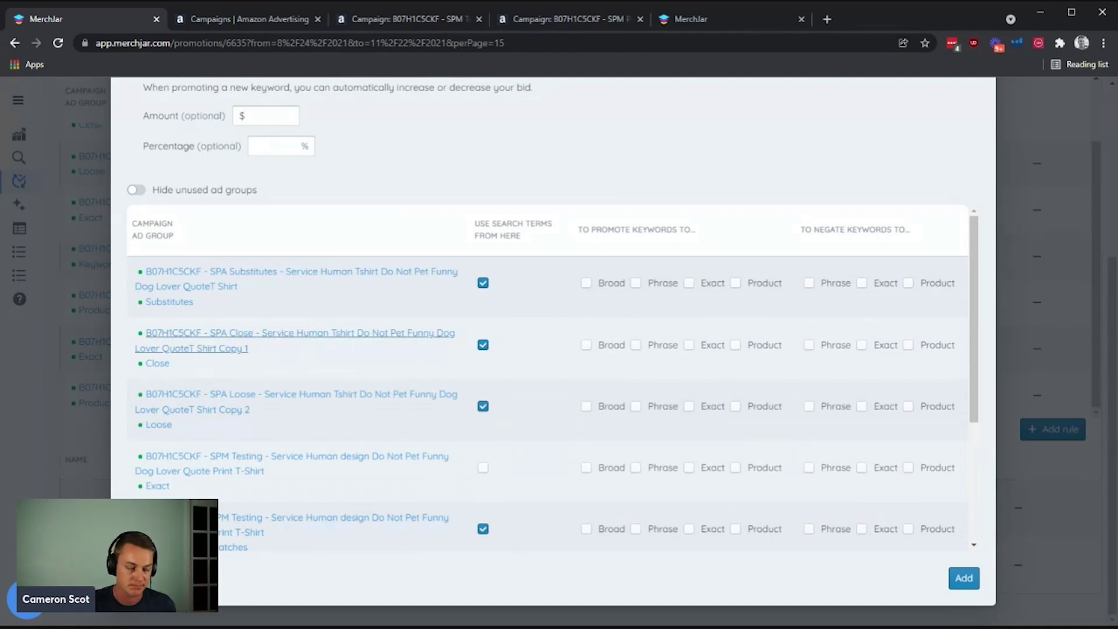
scroll(656, 360, "up", 4)
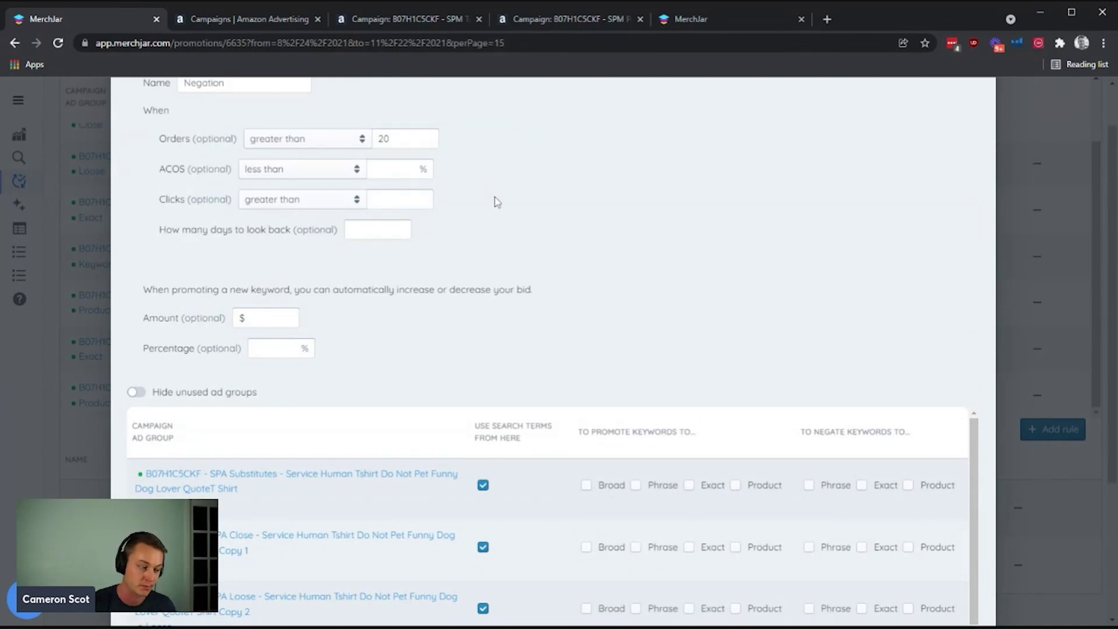
scroll(559, 216, "down", 3)
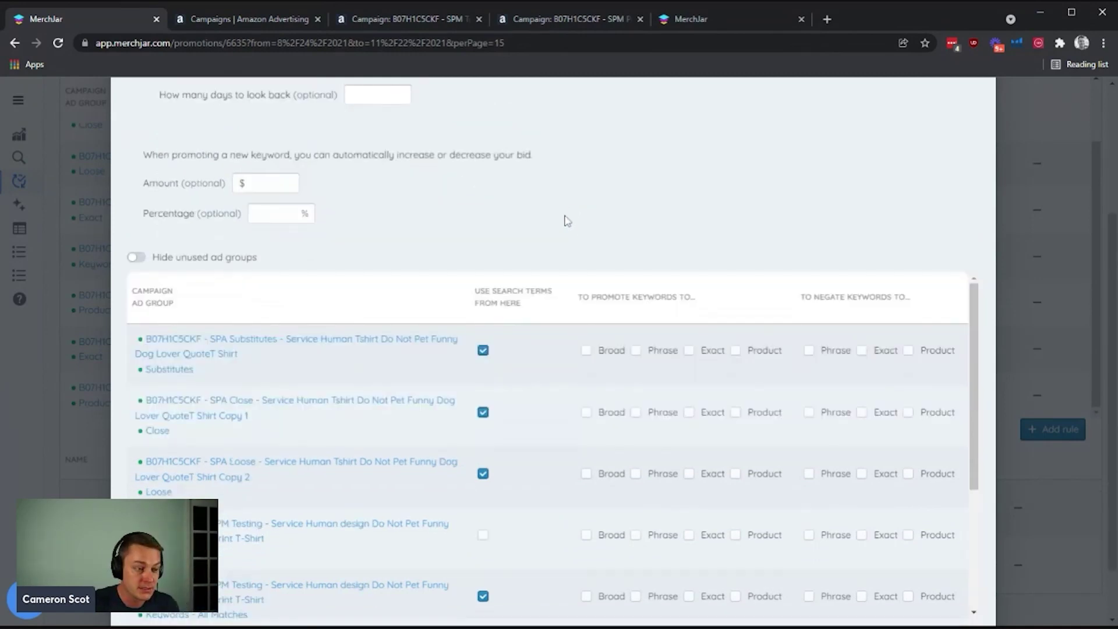
scroll(574, 223, "up", 4)
double_click(384, 196)
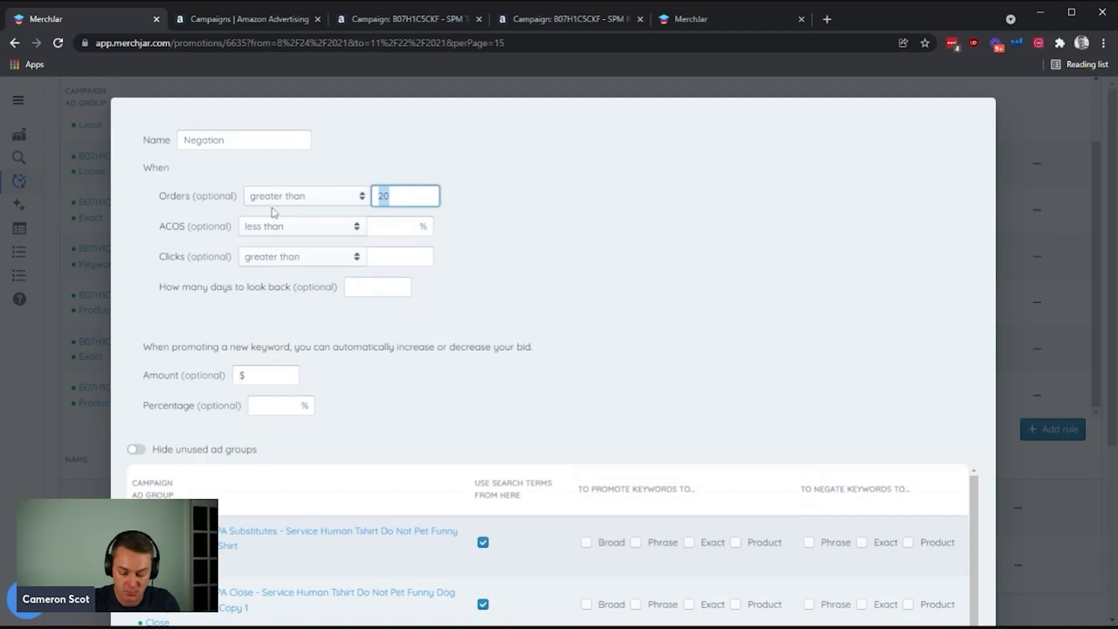
key("BackSpace")
left_click(572, 302)
left_click(400, 256)
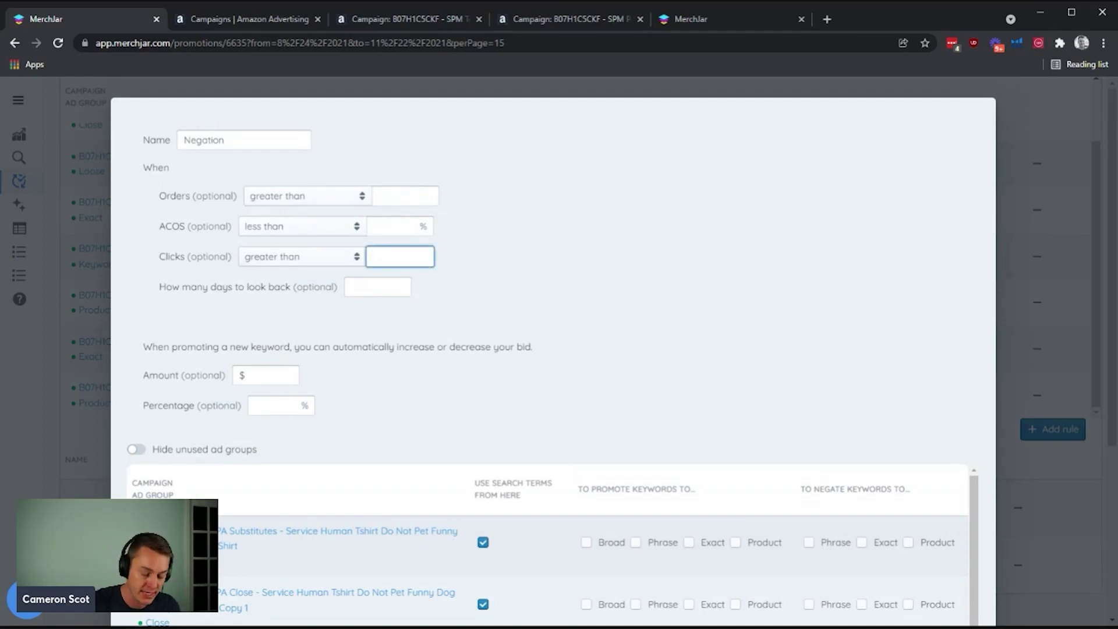
type("20")
left_click(326, 257)
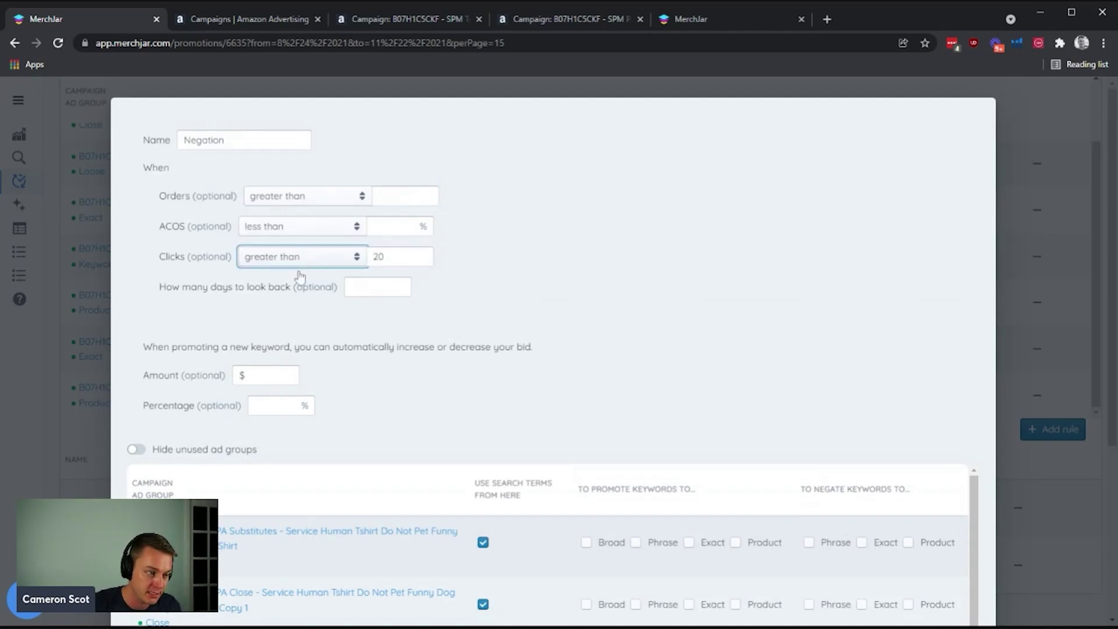
left_click(301, 279)
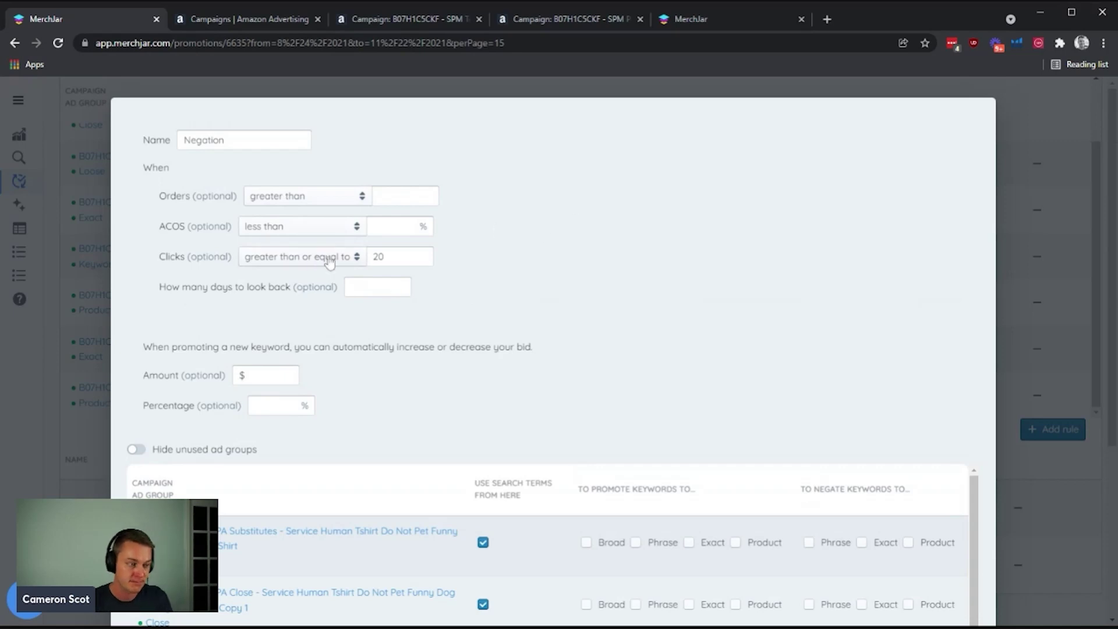
- Set the rule's order condition to equal to 0
left_click(318, 205)
key("Down")
key("Down")
key("Tab")
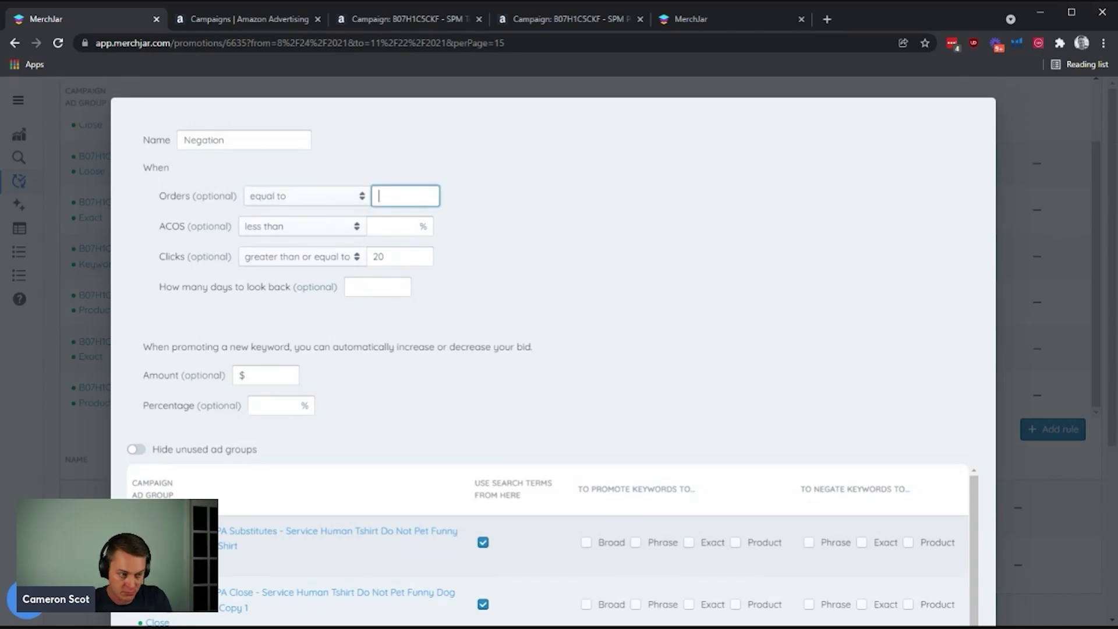
type("0")
left_click(640, 210)
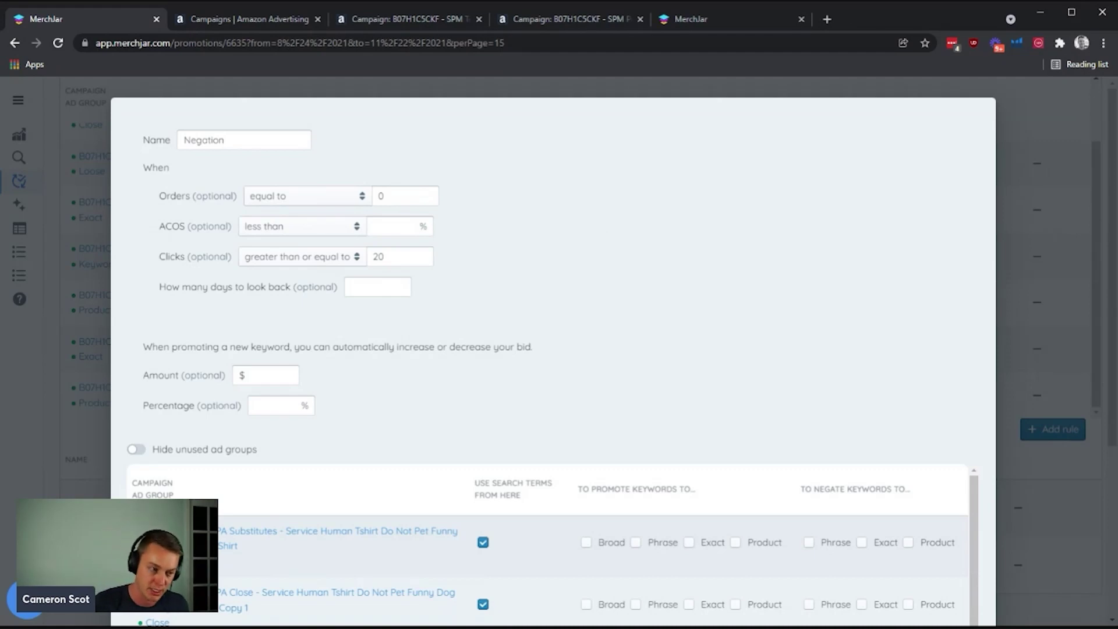
- Negate keywords as Exact and Product in the SPA Substitutes, Close and Loose ad groups
scroll(572, 256, "down", 2)
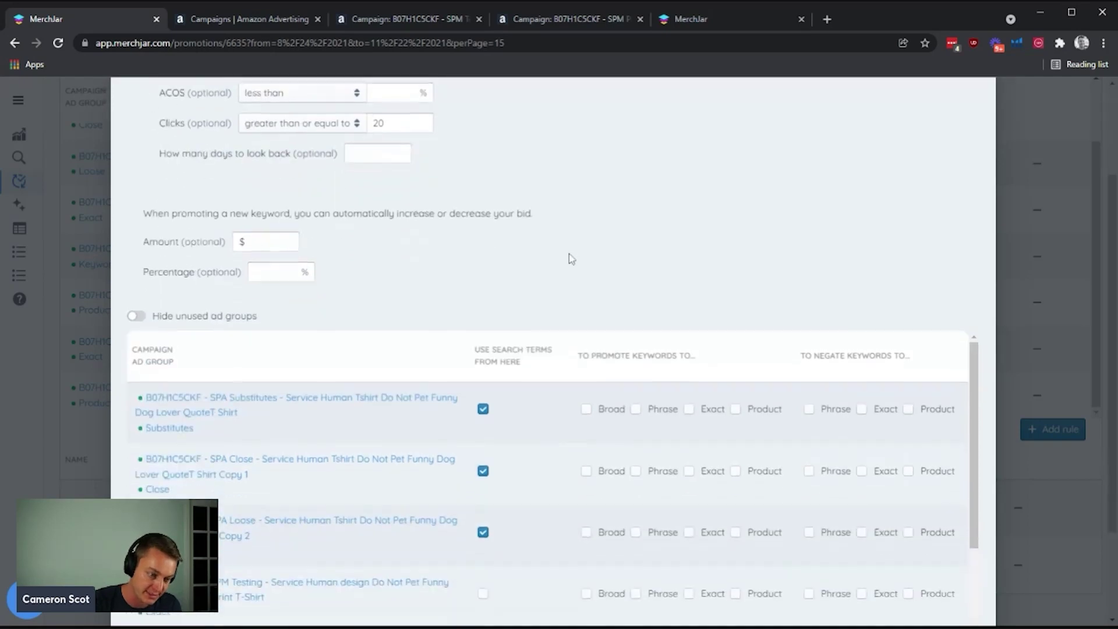
scroll(569, 224, "down", 3)
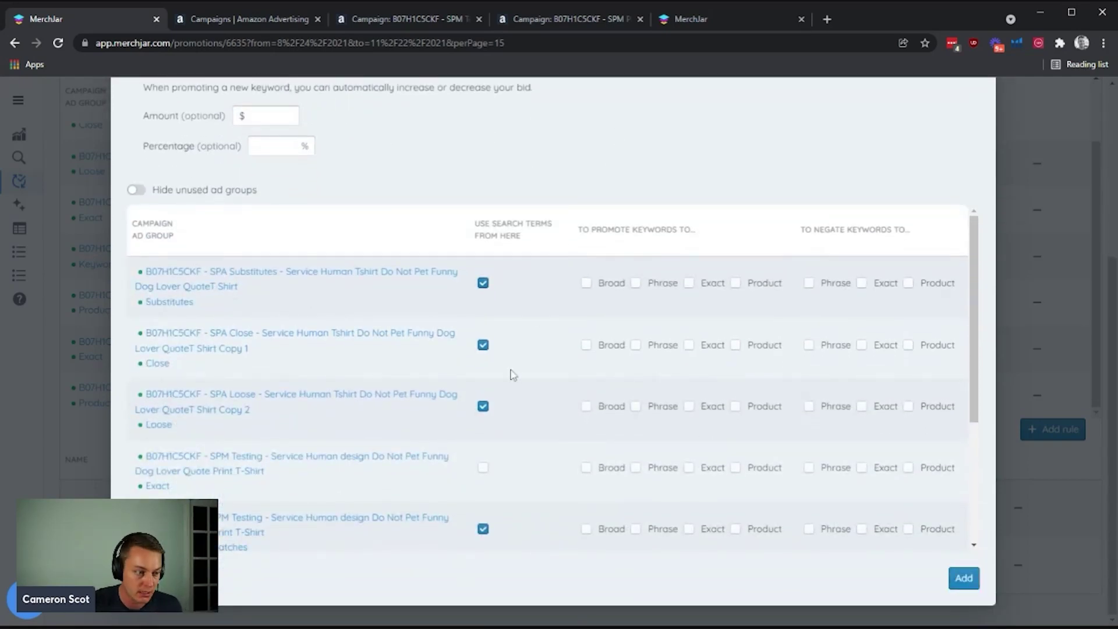
scroll(513, 375, "up", 3)
scroll(524, 355, "down", 3)
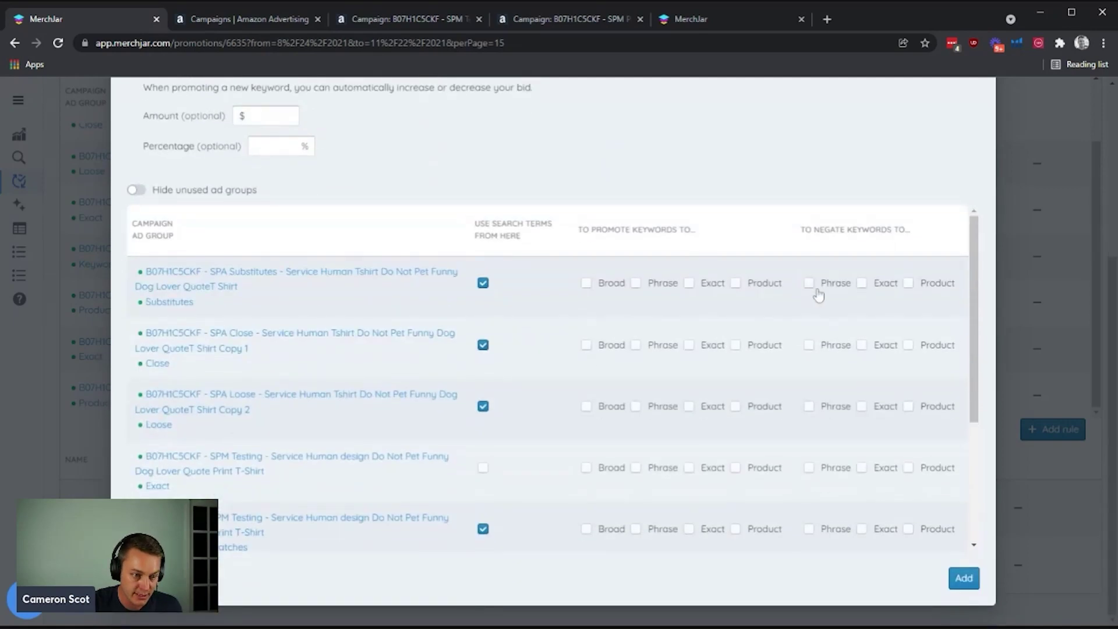
left_click(862, 284)
left_click(908, 284)
left_click(862, 346)
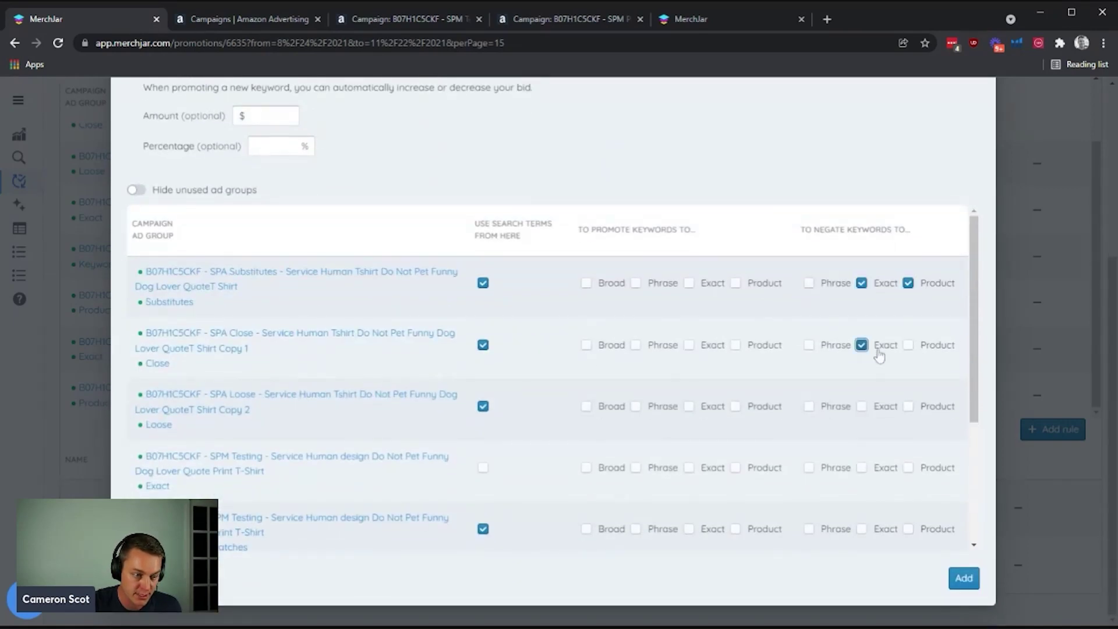
left_click(909, 346)
left_click(863, 407)
left_click(909, 407)
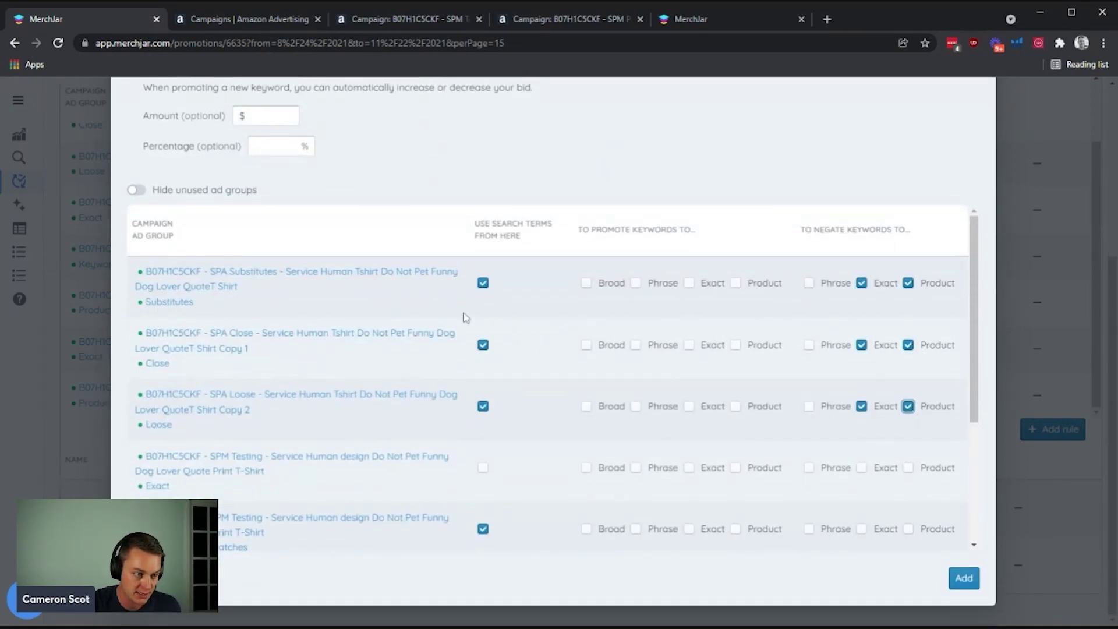
- Also negate keywords as Exact and Product in the SPM Testing Keywords - All Matches, SPM Testing Product and SPM Performance Product ad groups
scroll(466, 318, "down", 1)
left_click(862, 461)
left_click(908, 461)
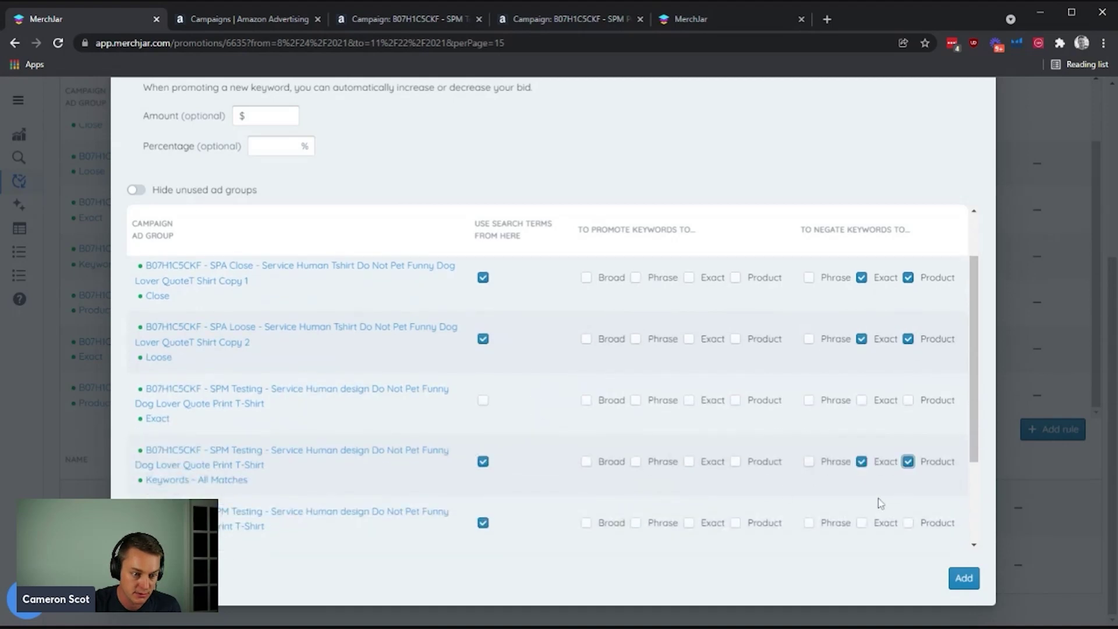
scroll(878, 503, "down", 2)
left_click(862, 394)
left_click(908, 394)
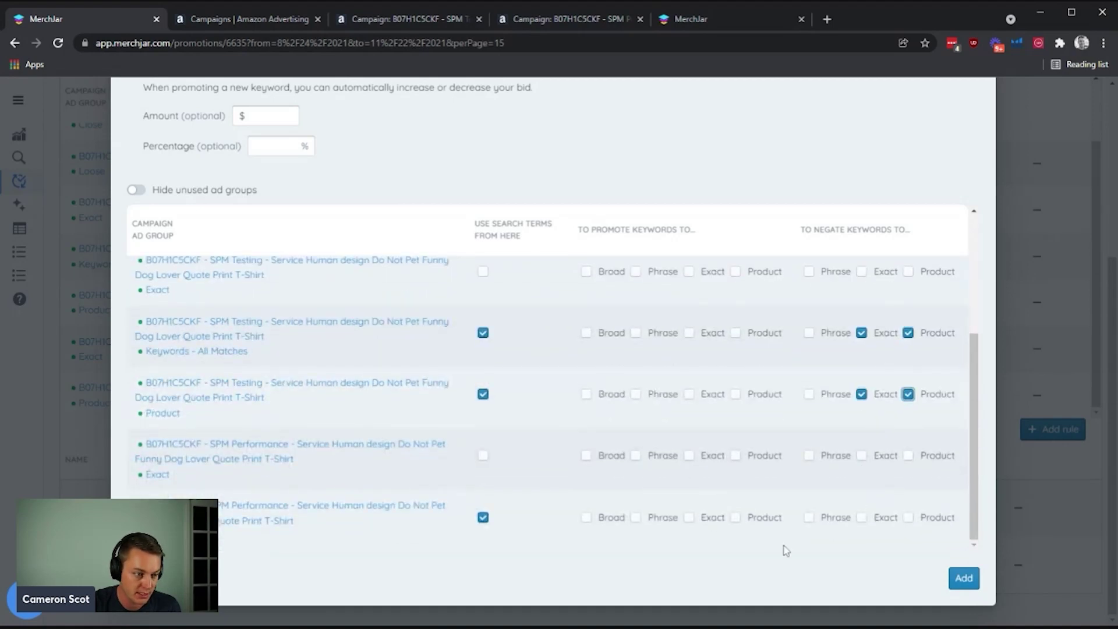
left_click(862, 518)
left_click(909, 517)
scroll(686, 457, "up", 3)
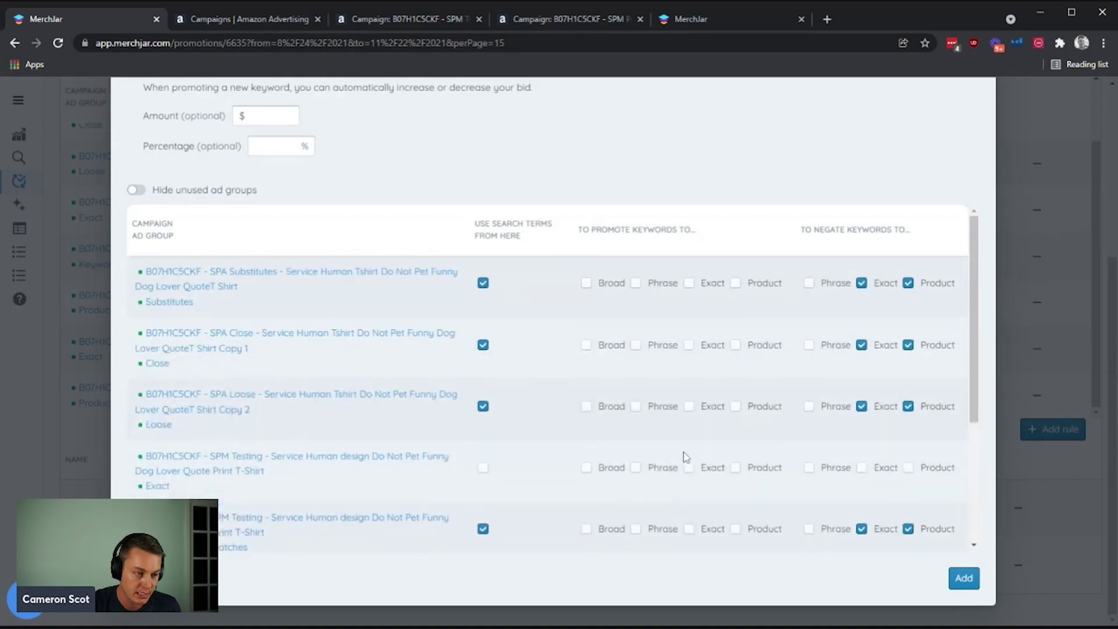
scroll(469, 232, "up", 4)
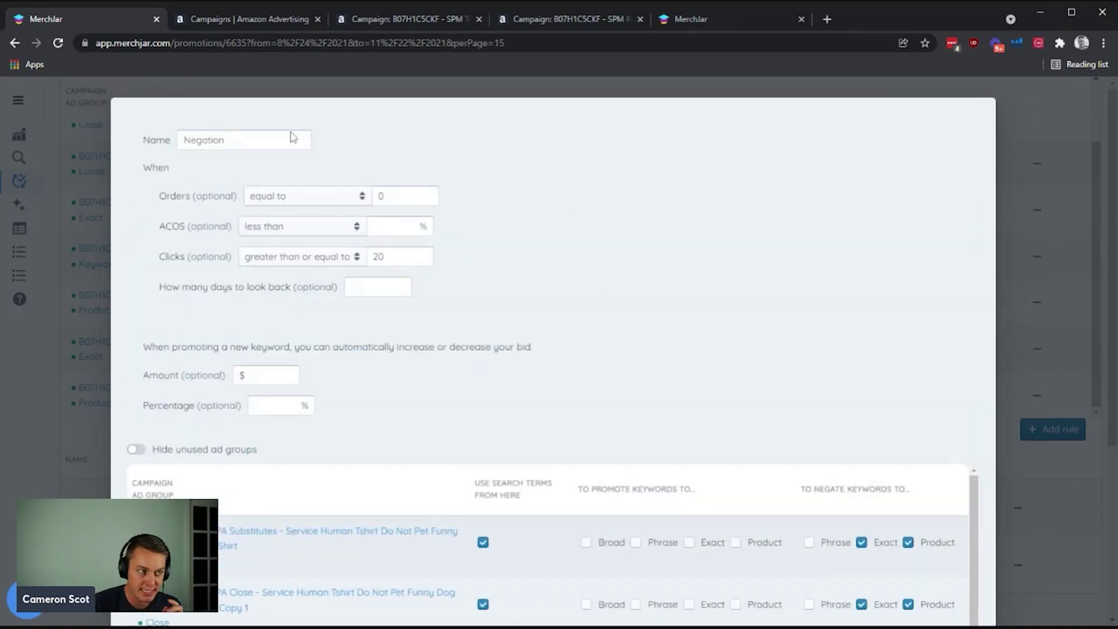
- Remove the Exact and Product negation from the SPM Testing Keywords - All Matches and SPM Testing Product ad groups
scroll(474, 387, "down", 3)
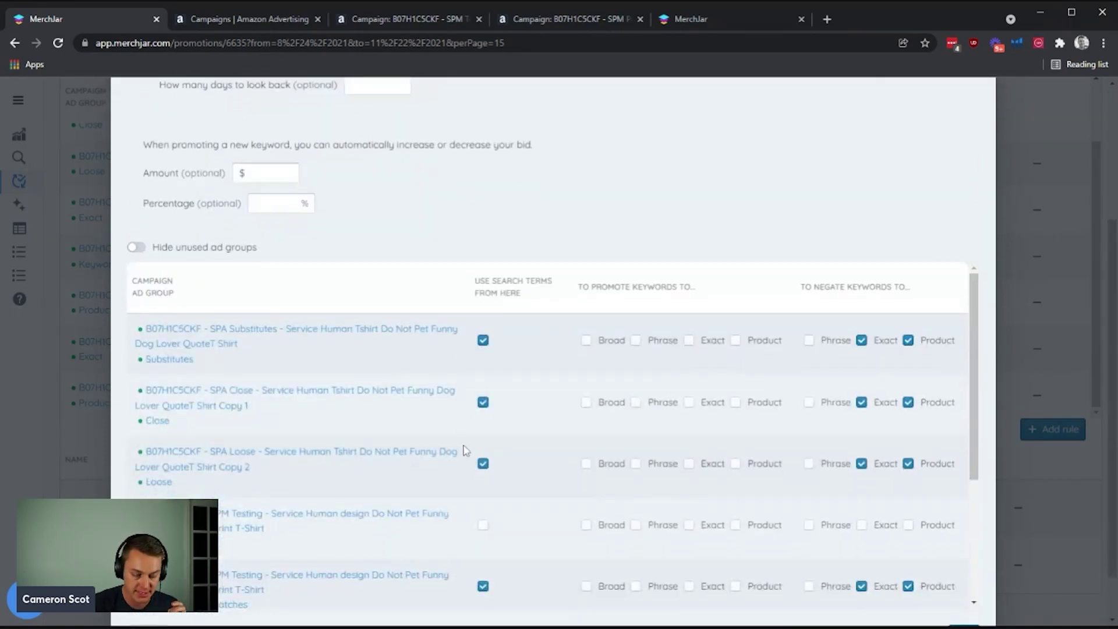
scroll(794, 512, "down", 2)
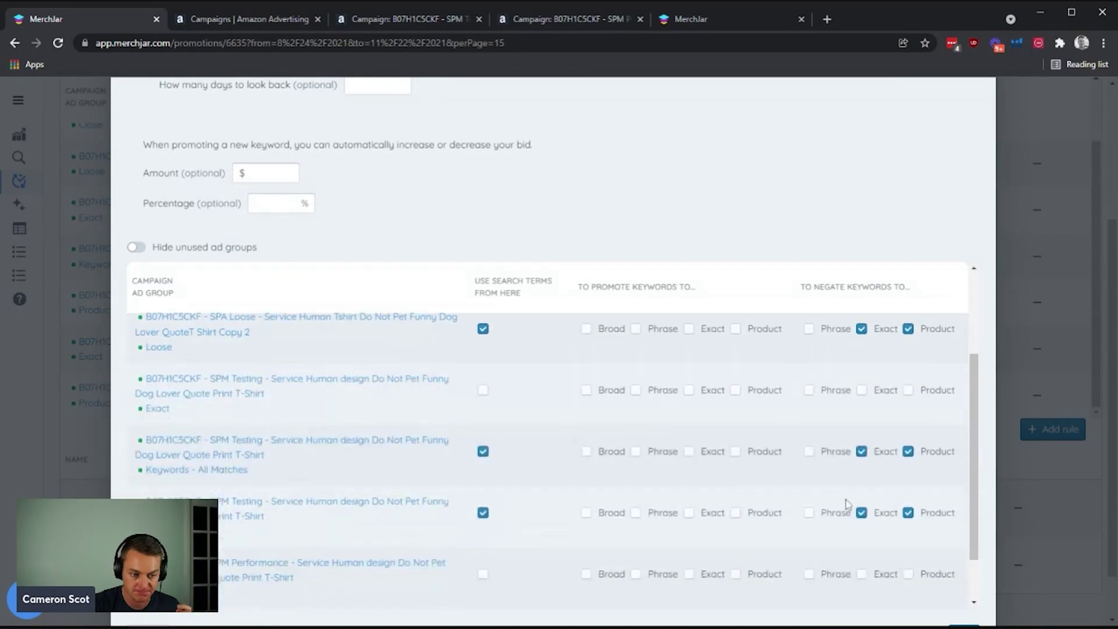
left_click(862, 452)
left_click(908, 452)
left_click(908, 512)
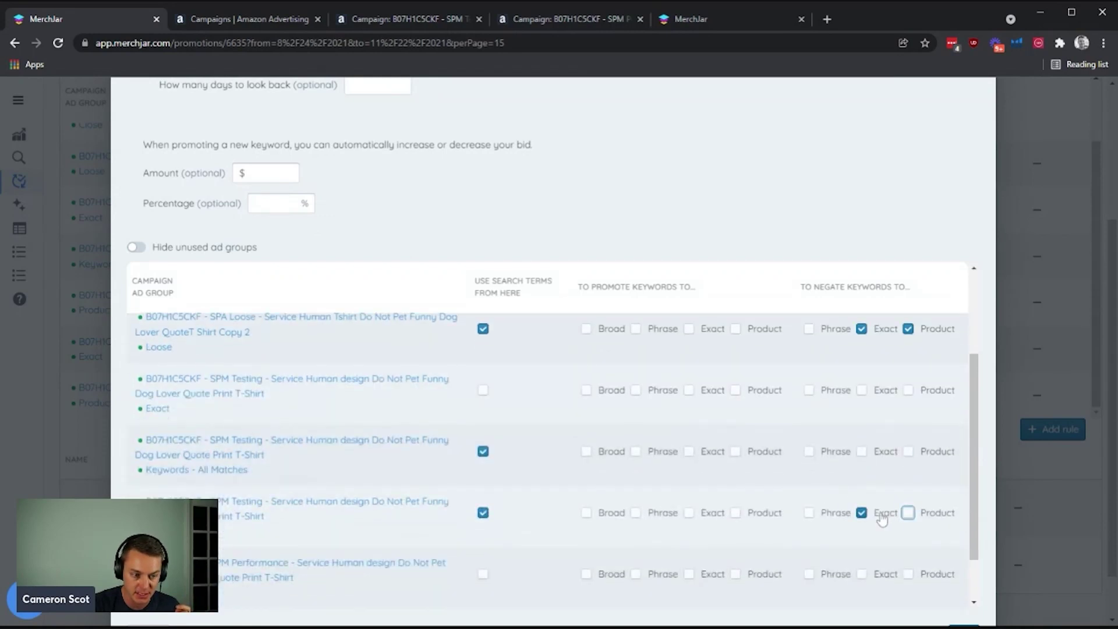
left_click(862, 513)
scroll(868, 542, "down", 1)
left_click(861, 575)
- Review the rule's search term sources and negation targets across all the ad groups
scroll(831, 535, "up", 5)
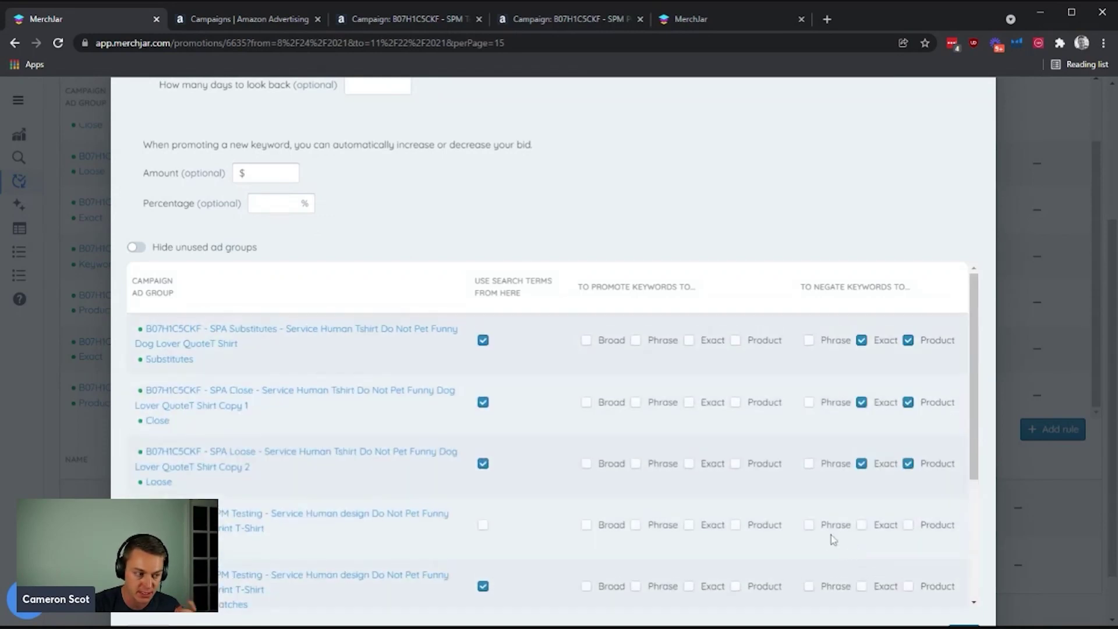
scroll(641, 472, "up", 2)
scroll(590, 294, "down", 1)
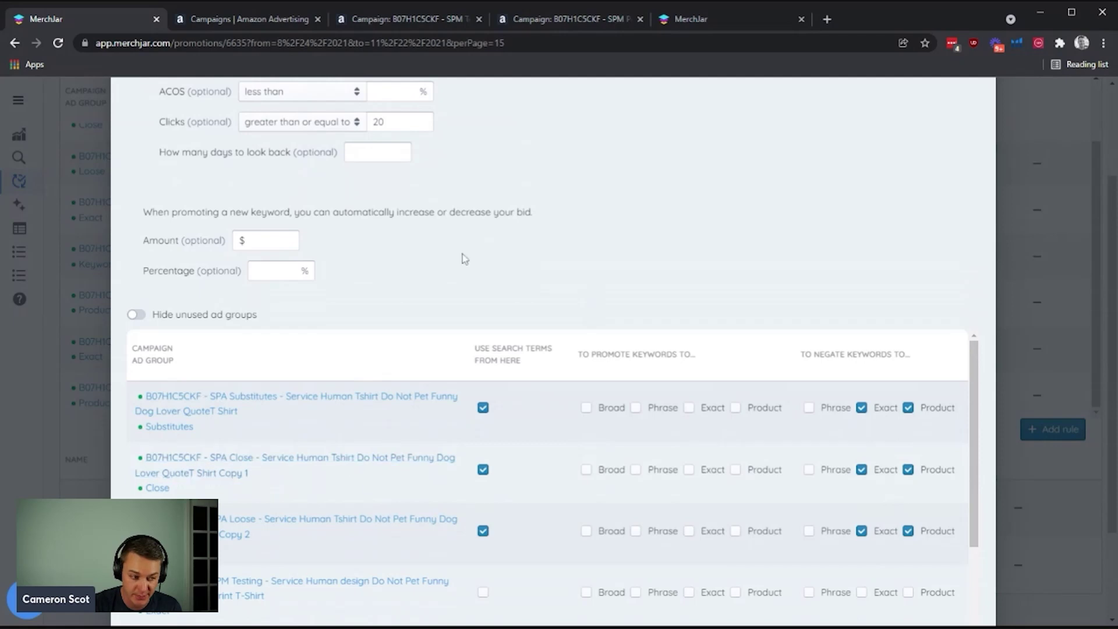
scroll(373, 577, "down", 2)
scroll(369, 507, "down", 3)
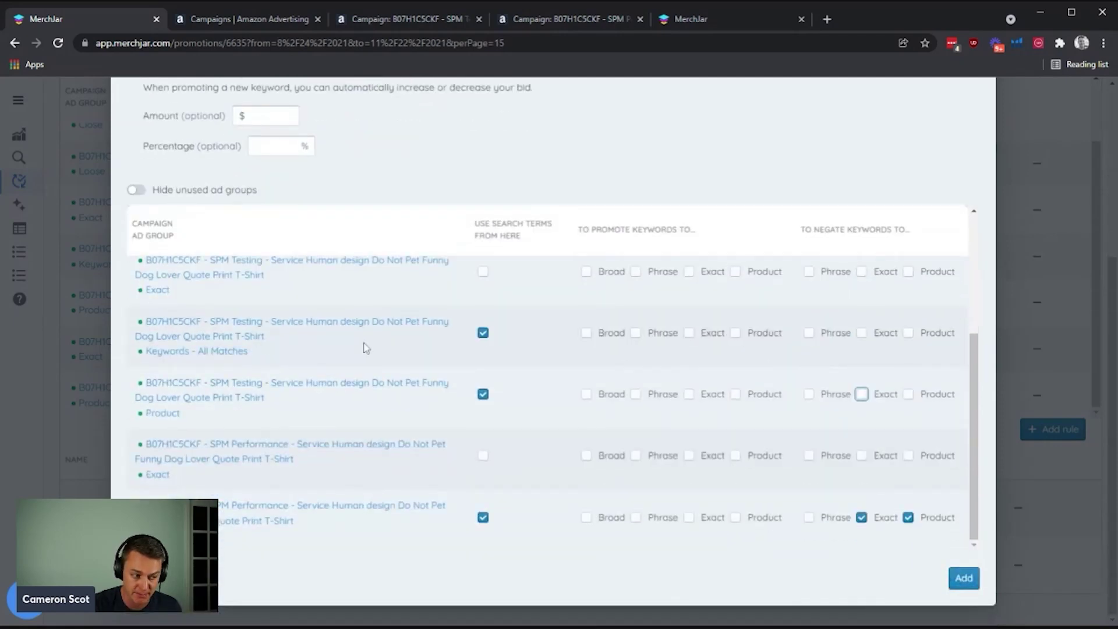
scroll(402, 366, "up", 5)
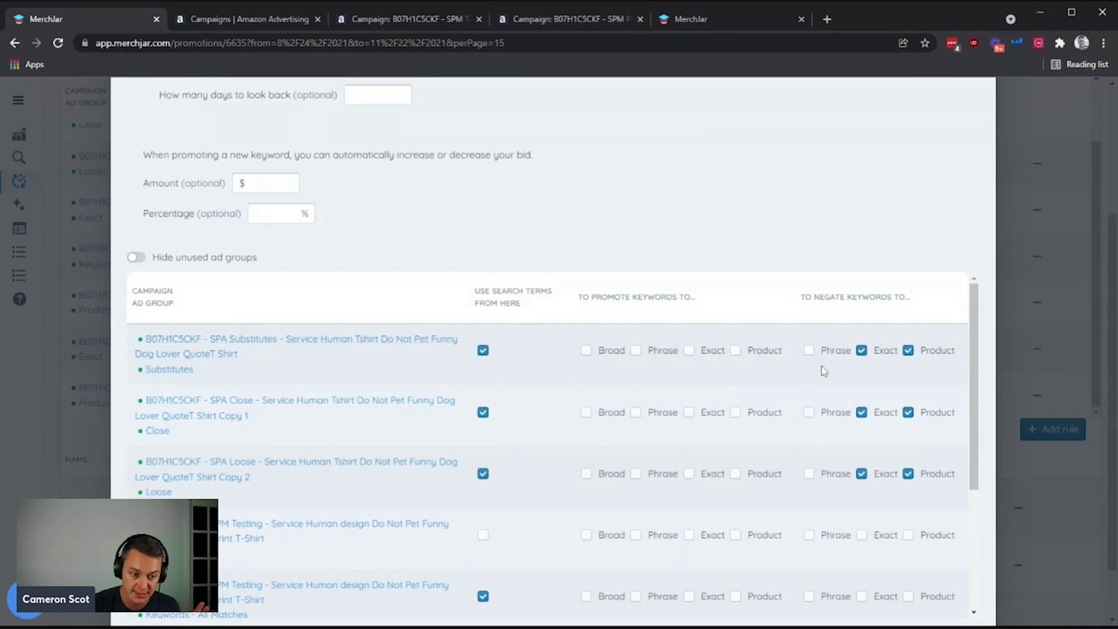
scroll(919, 379, "down", 3)
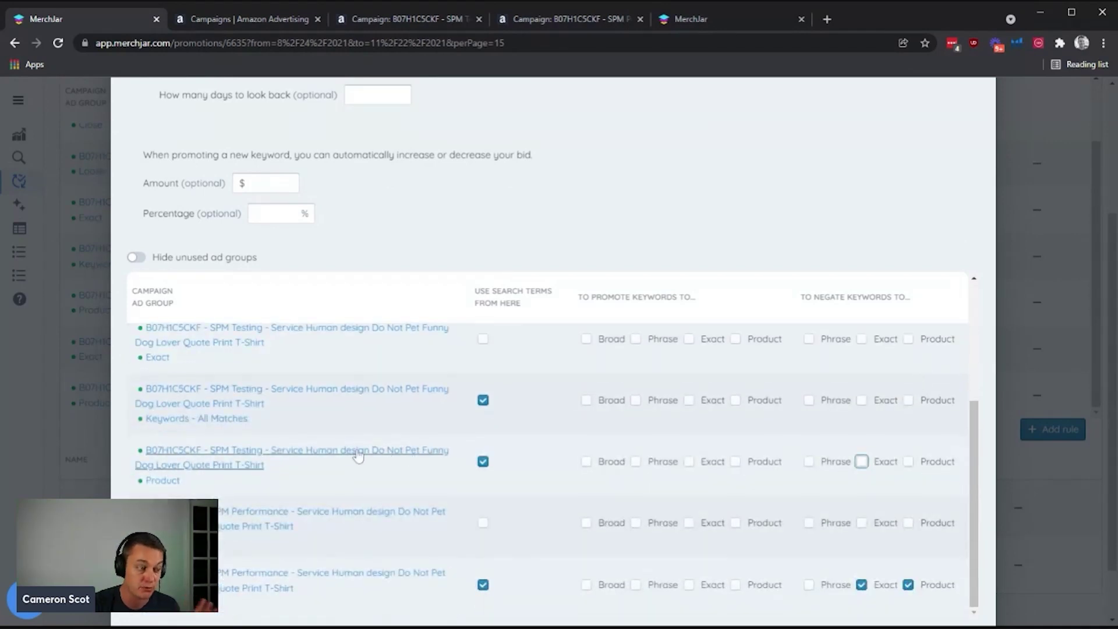
scroll(407, 474, "down", 2)
- Drop SPM Testing Keywords - All Matches, SPM Testing Product and SPM Performance Product as search term sources, and remove Exact negation from SPM Performance Product
scroll(790, 479, "up", 3)
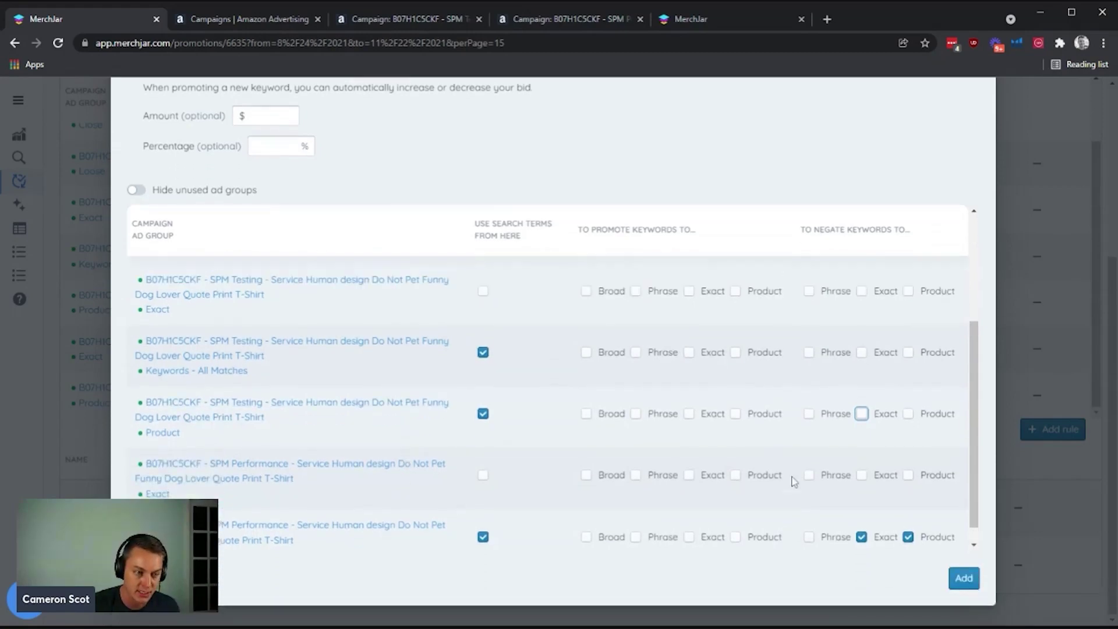
left_click(483, 529)
scroll(525, 483, "down", 3)
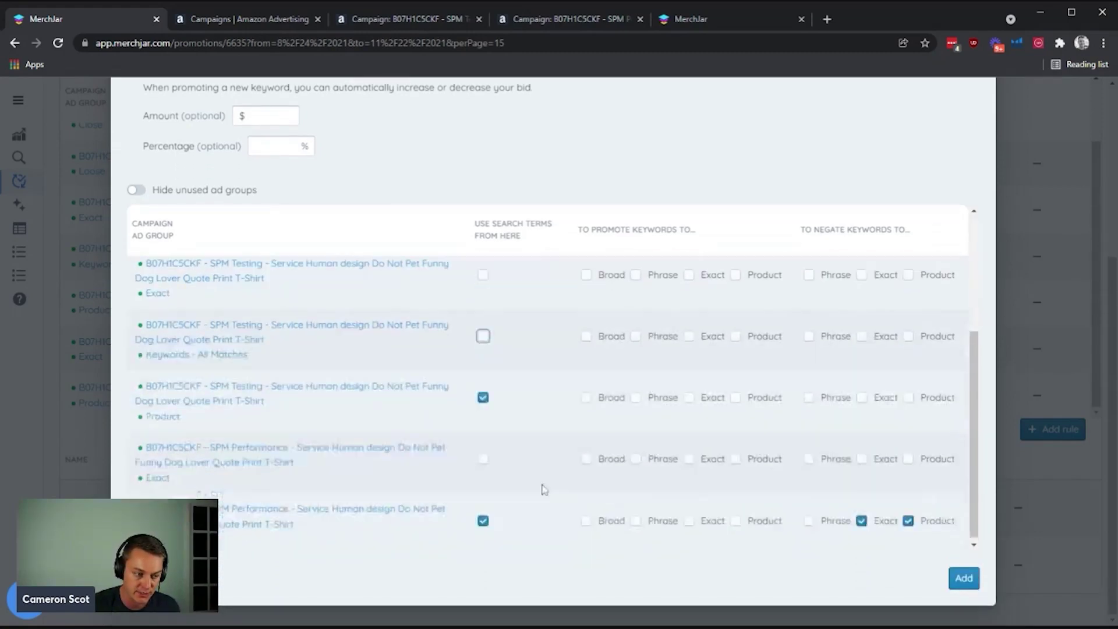
left_click(483, 393)
left_click(483, 517)
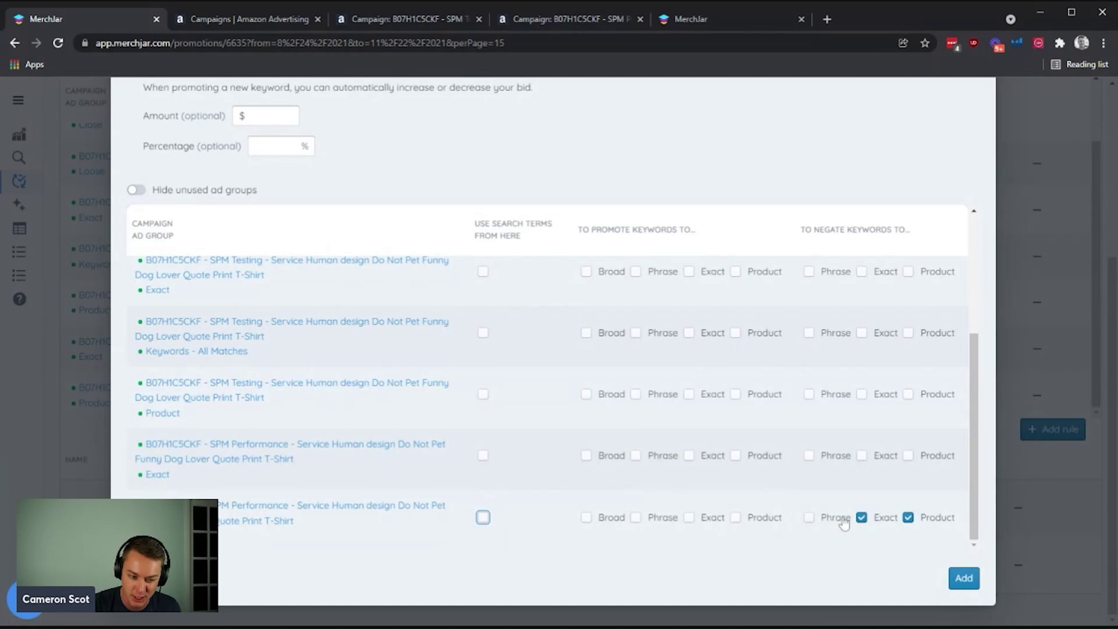
left_click(862, 517)
- Rename the rule as Auto Negation
scroll(437, 400, "up", 5)
scroll(336, 319, "up", 4)
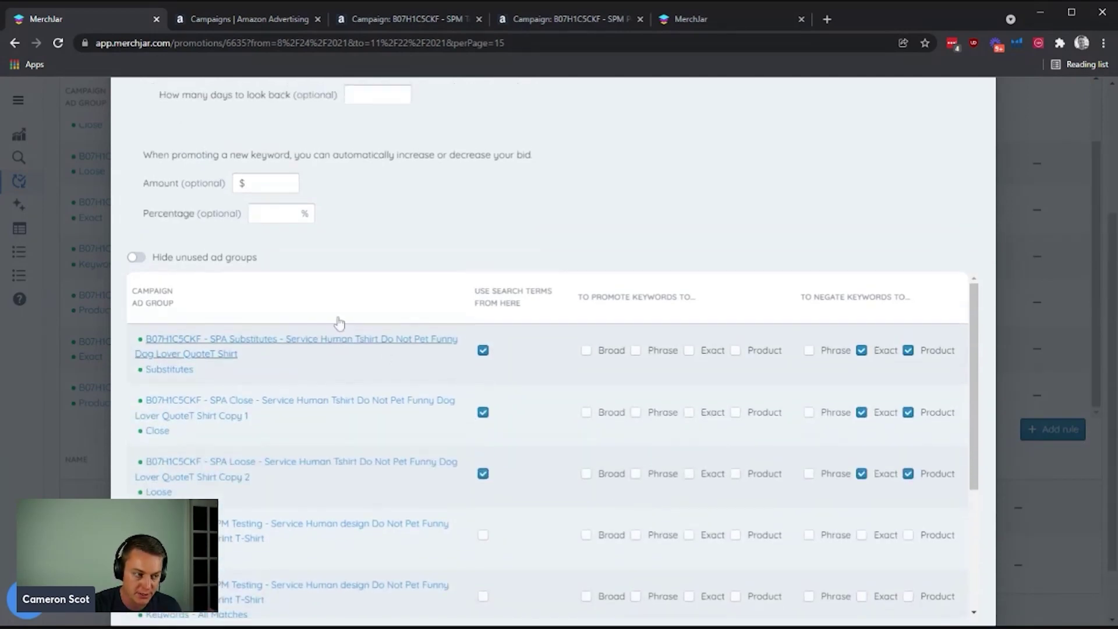
scroll(354, 310, "up", 1)
left_click(228, 135)
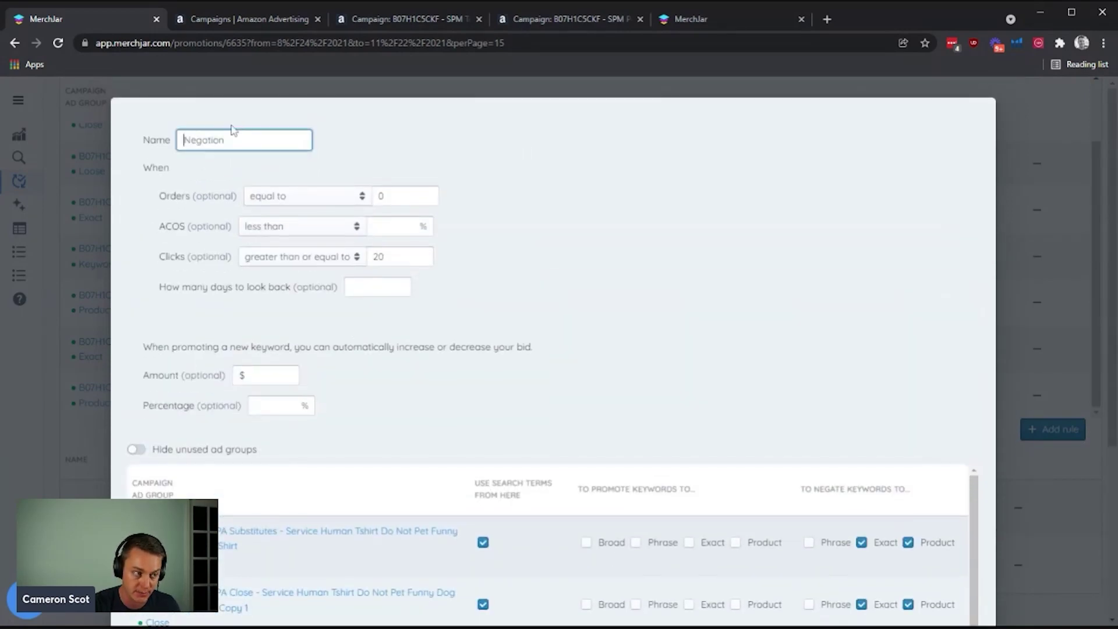
type("Auto")
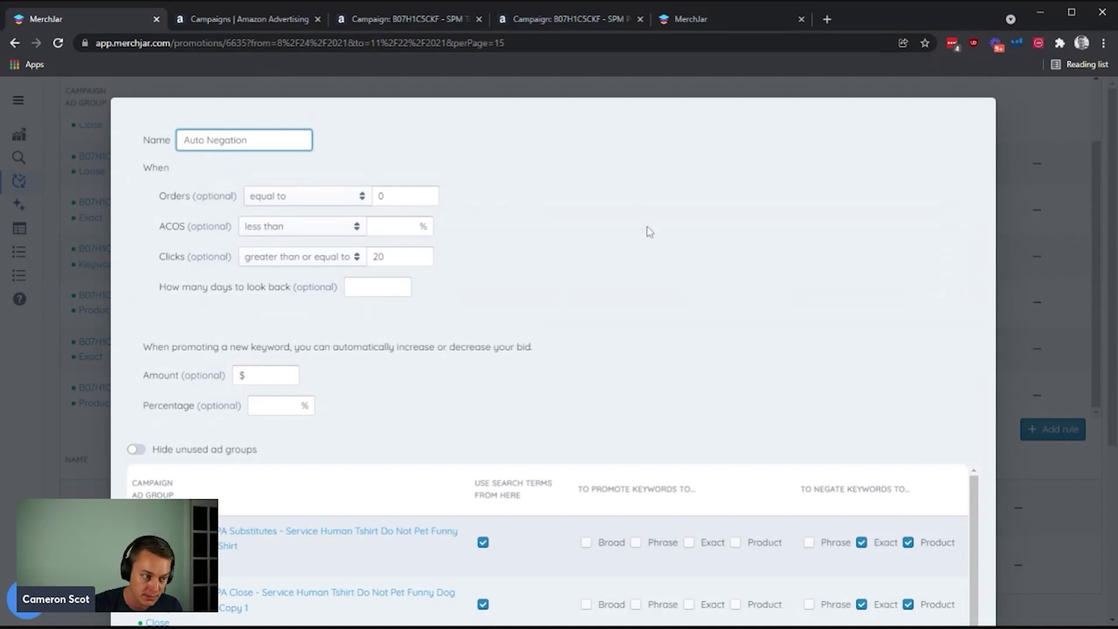
- Hide the unused ad groups in the Auto Negation rule's ad group table
left_click(646, 230)
scroll(490, 296, "down", 1)
scroll(493, 297, "down", 3)
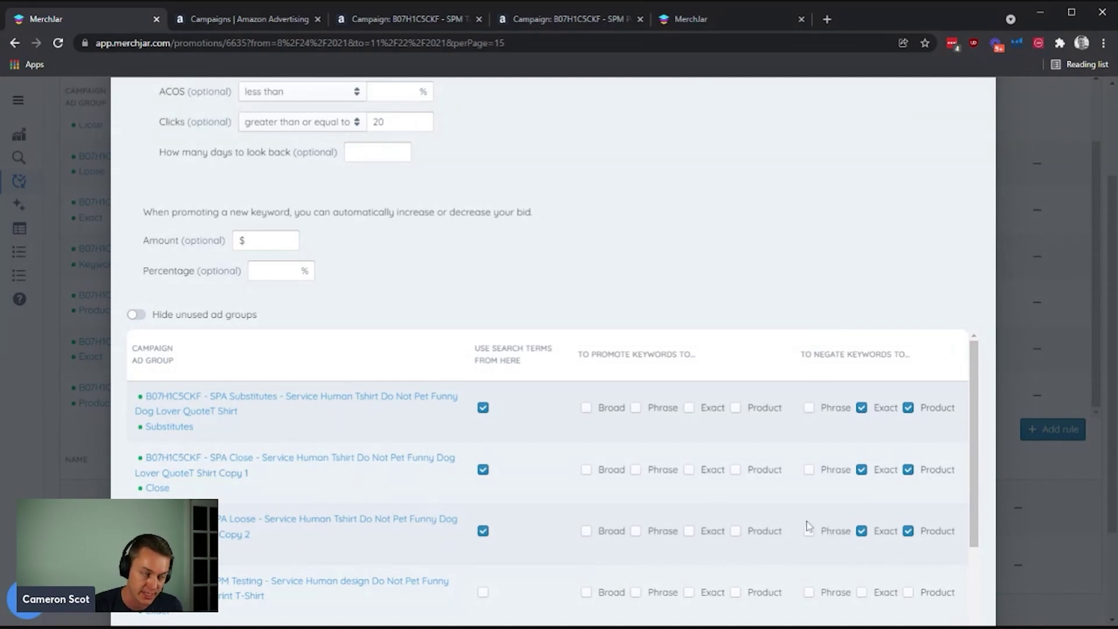
scroll(594, 324, "up", 2)
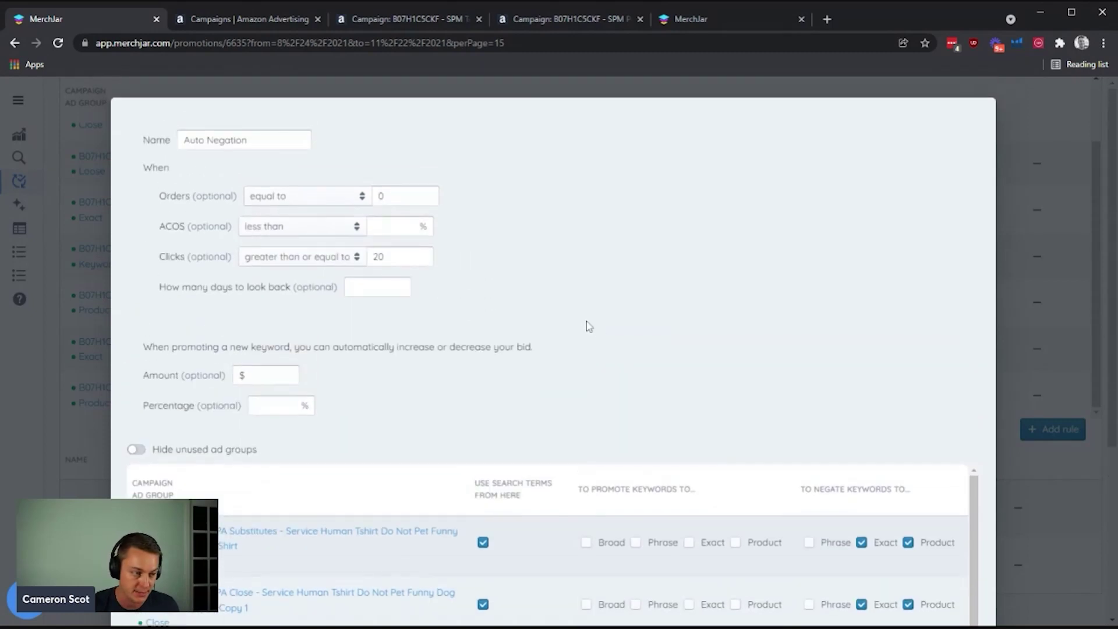
scroll(586, 320, "down", 1)
left_click(137, 382)
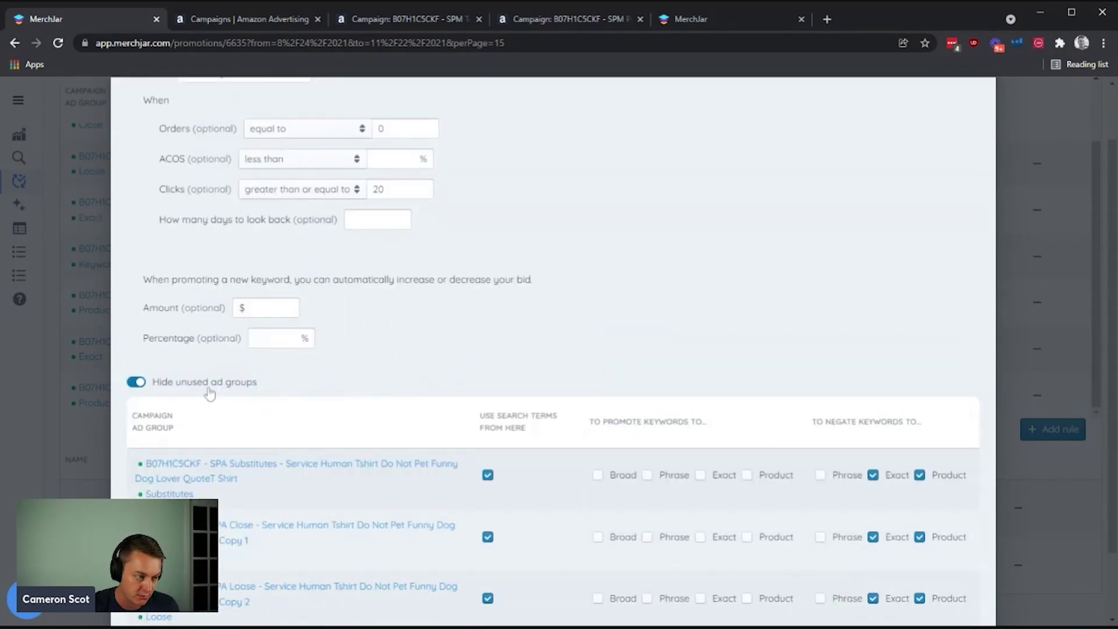
- Check the Auto Negation rule's conditions and negation targets, and add the rule to the Stream promotion strategy
scroll(256, 535, "down", 2)
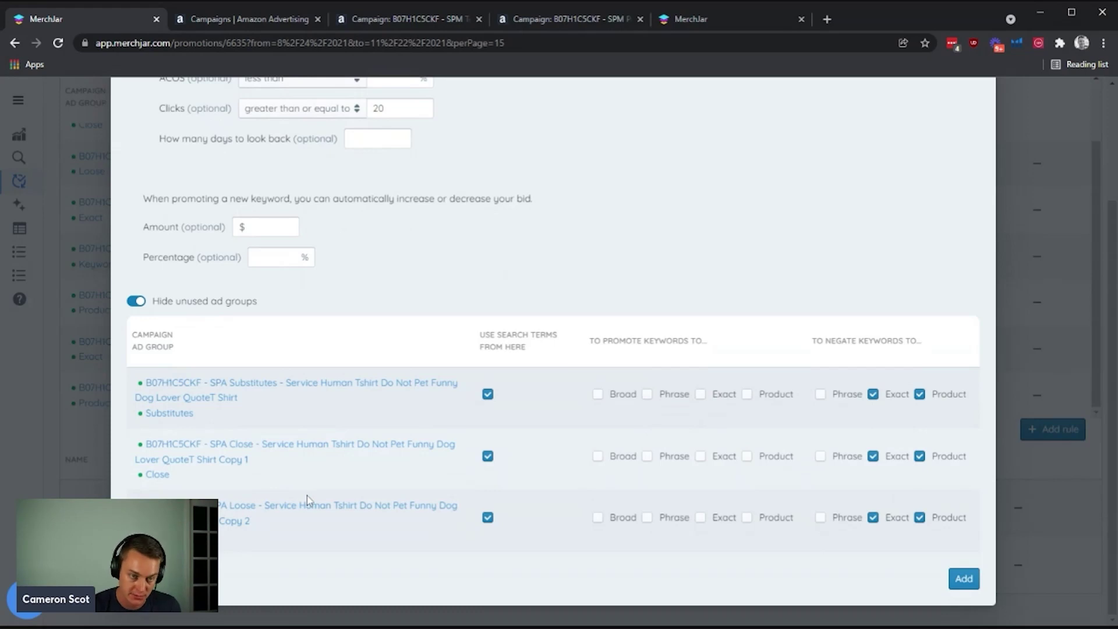
scroll(313, 517, "up", 2)
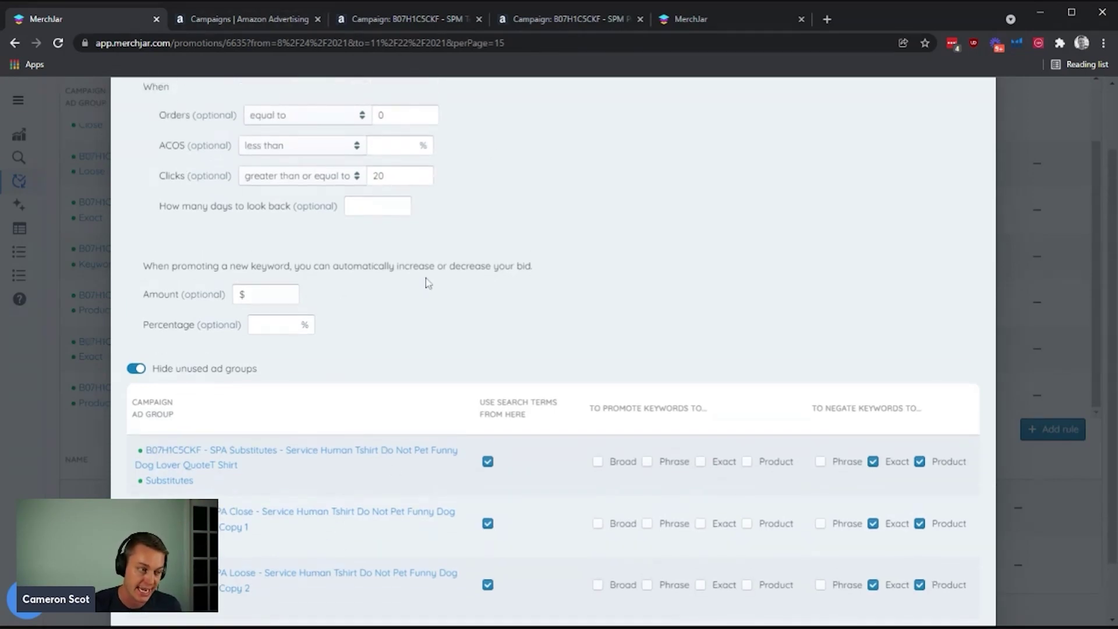
scroll(553, 230, "down", 2)
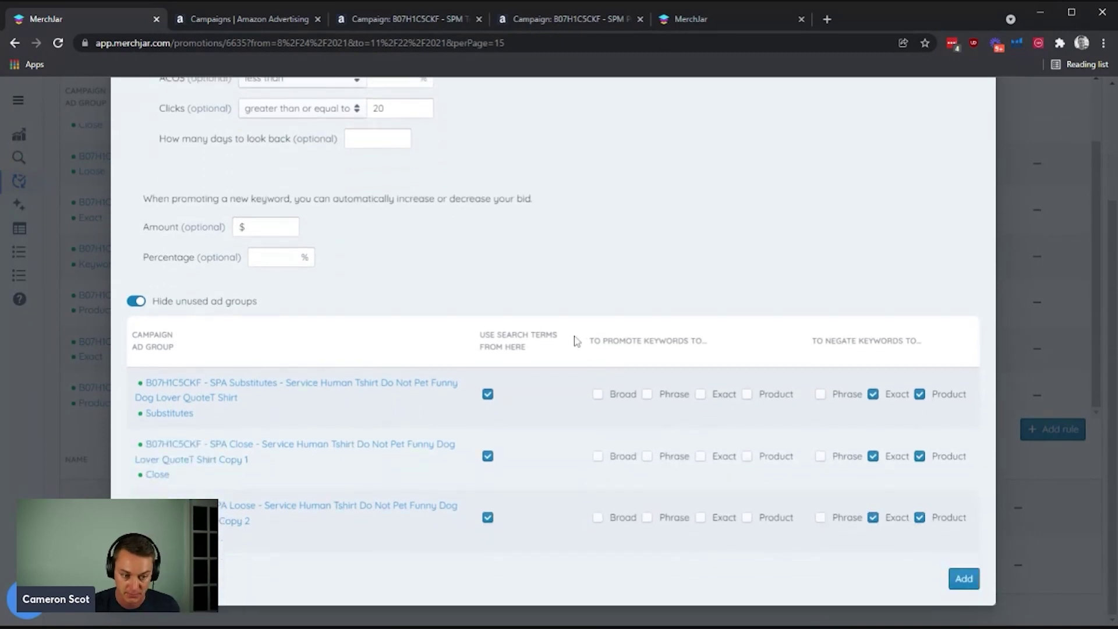
scroll(391, 500, "up", 4)
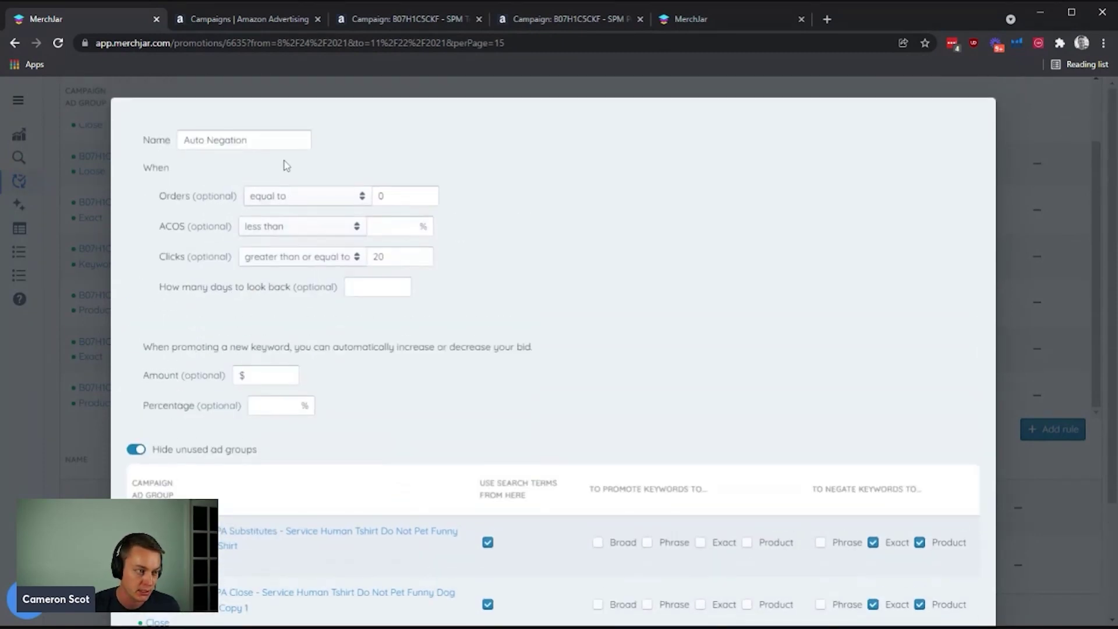
scroll(553, 256, "down", 4)
left_click(964, 581)
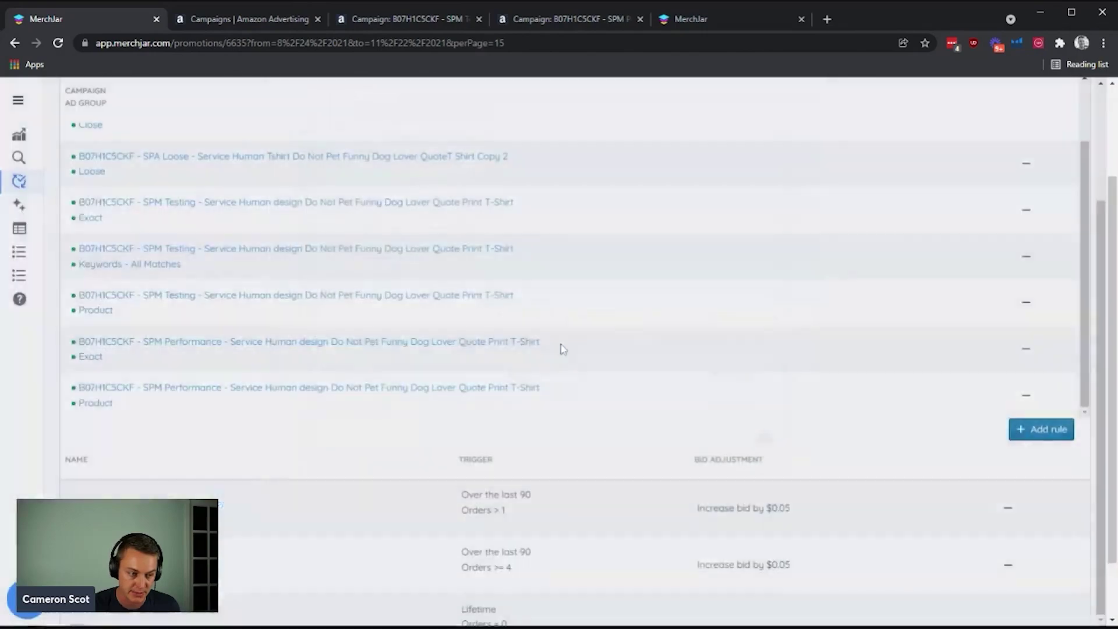
- Save the Stream promotion and dry-run it to review the keywords and targets it would create
scroll(521, 361, "down", 1)
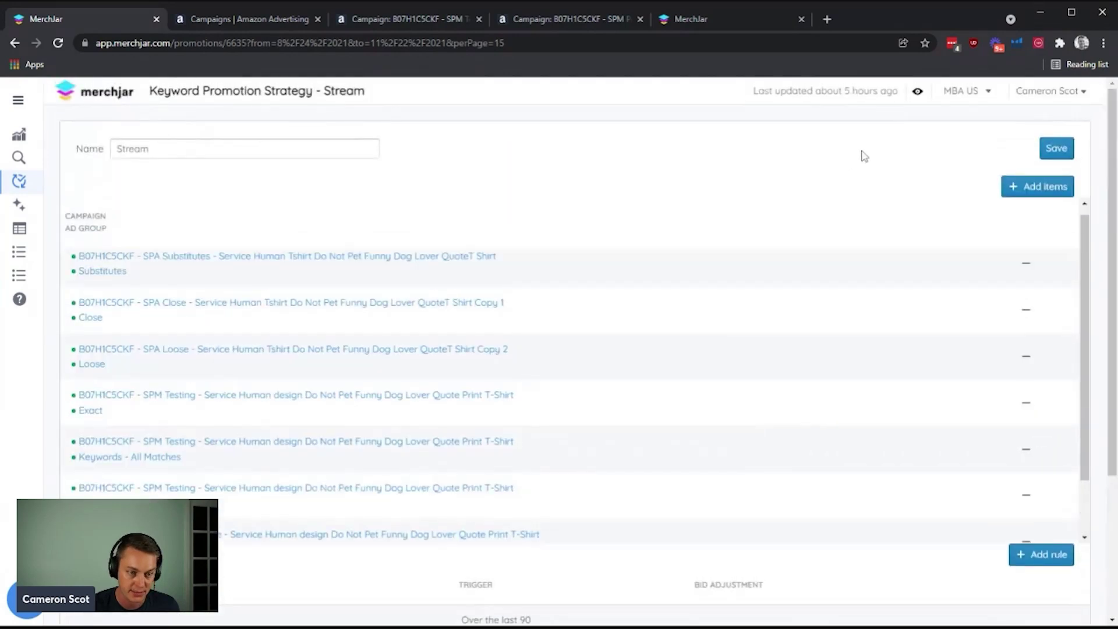
left_click(1057, 151)
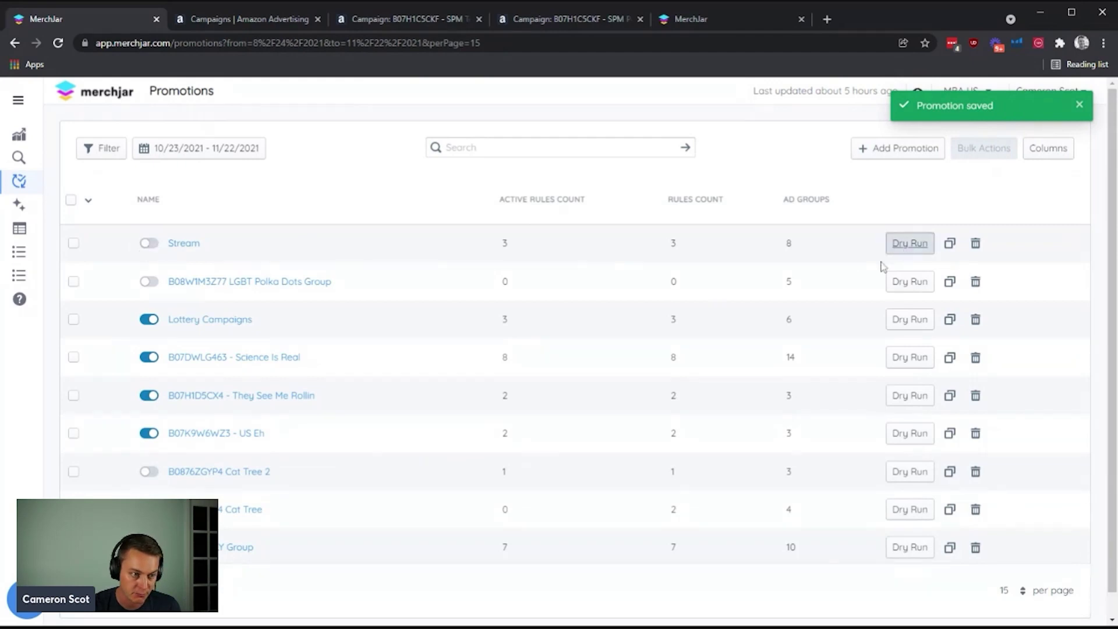
left_click(900, 245)
scroll(466, 268, "down", 4)
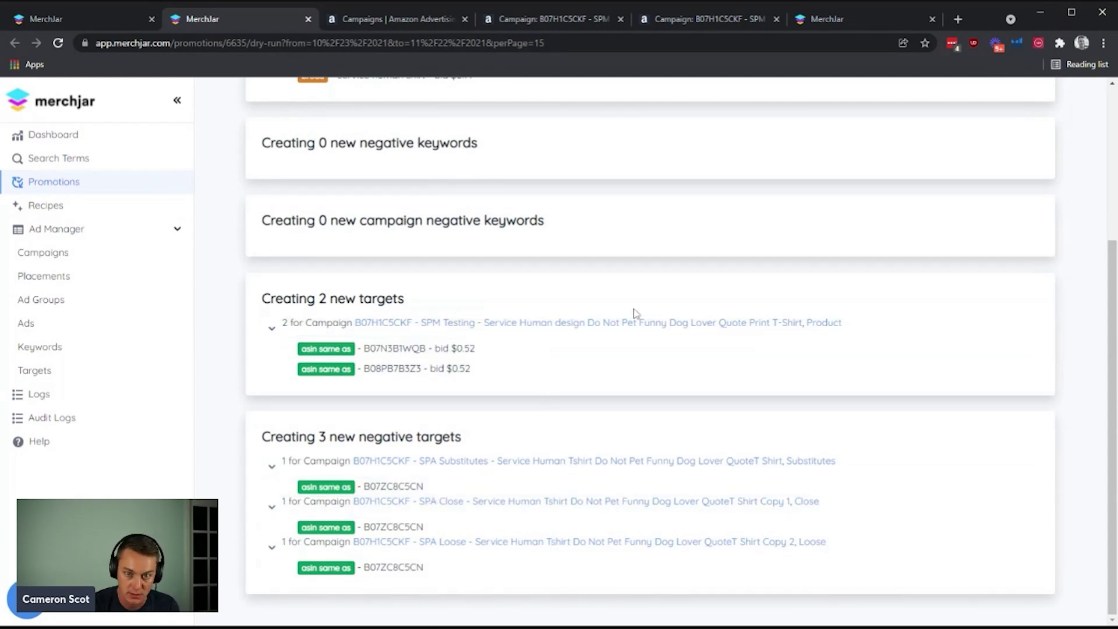
scroll(494, 398, "up", 5)
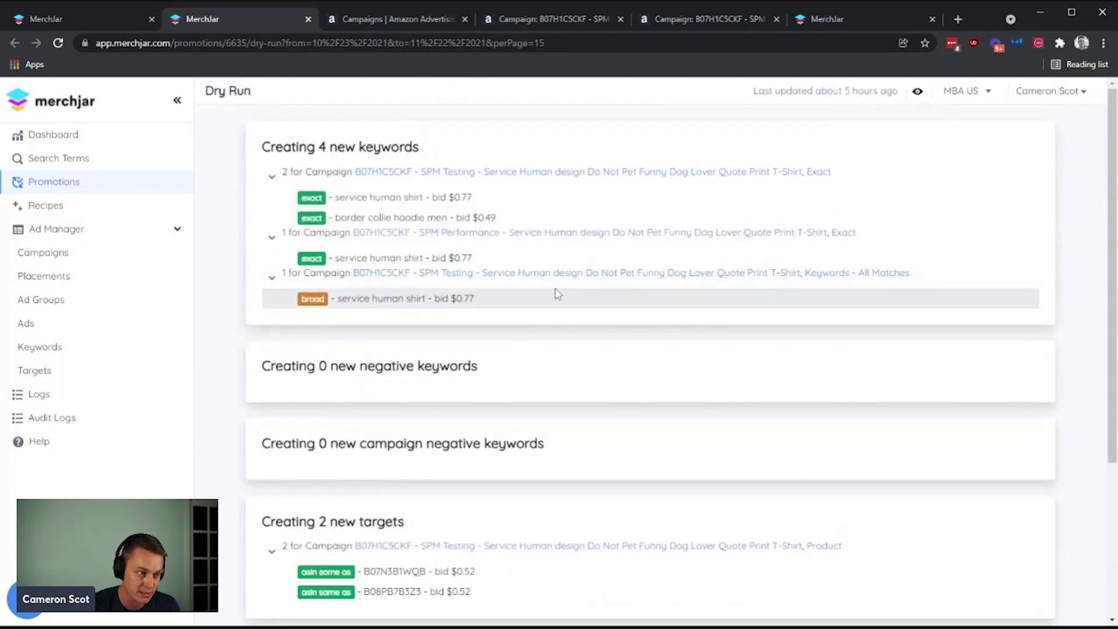
- Enable the Stream promotion in the promotions list and open the products Dashboard
key("ctrl+w")
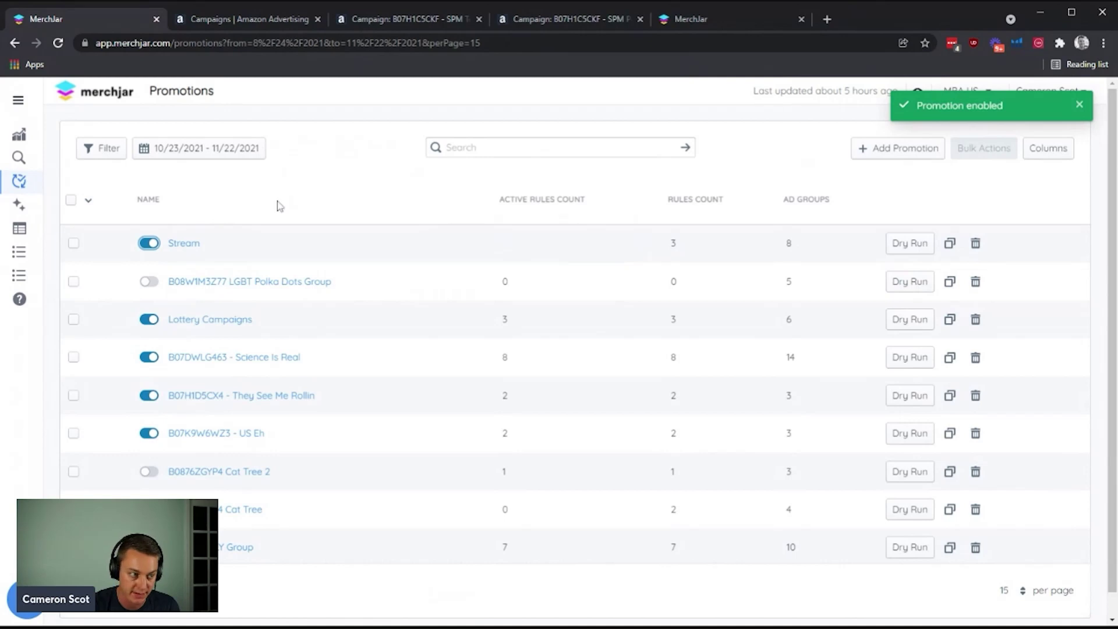
left_click(18, 135)
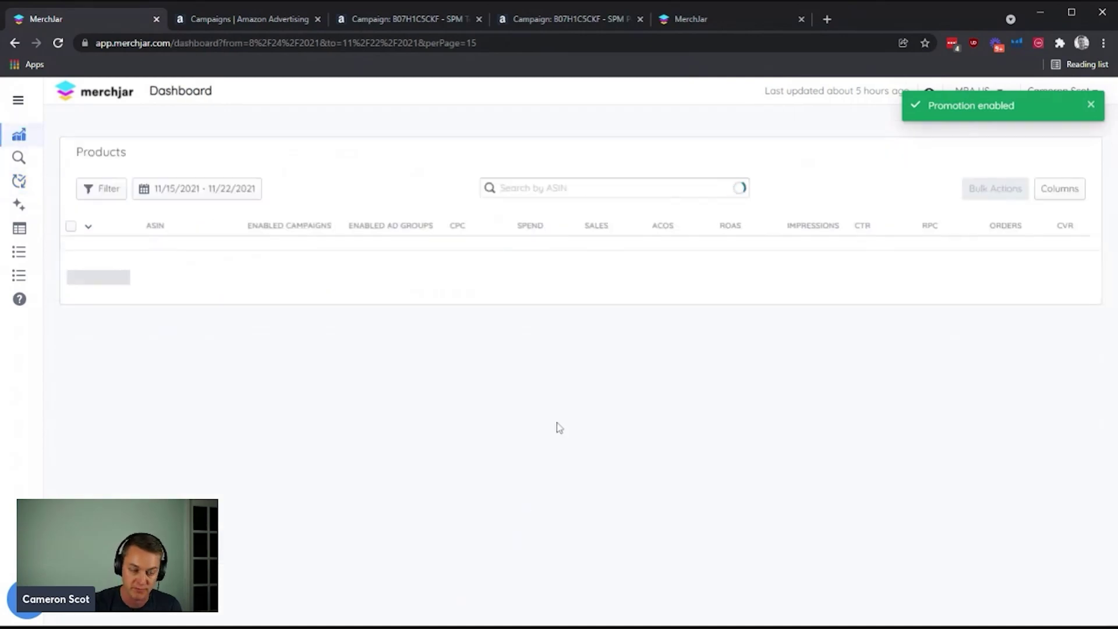